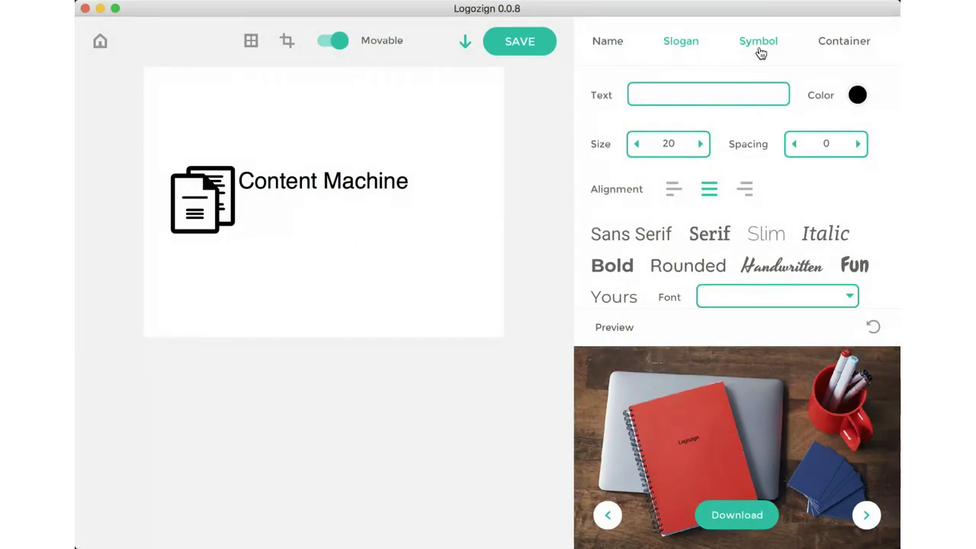
Turn off the document symbol so the logo shows only its name.
click(759, 46)
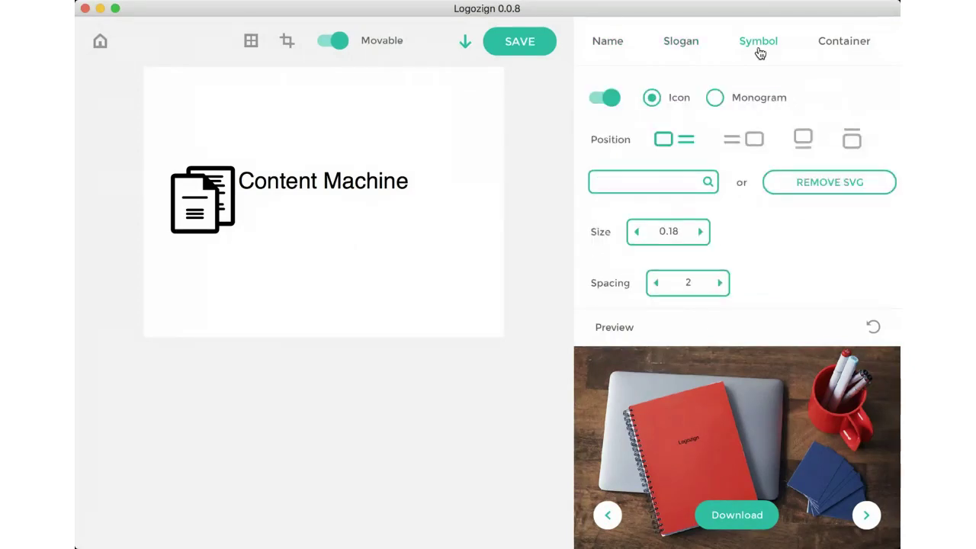
click(610, 98)
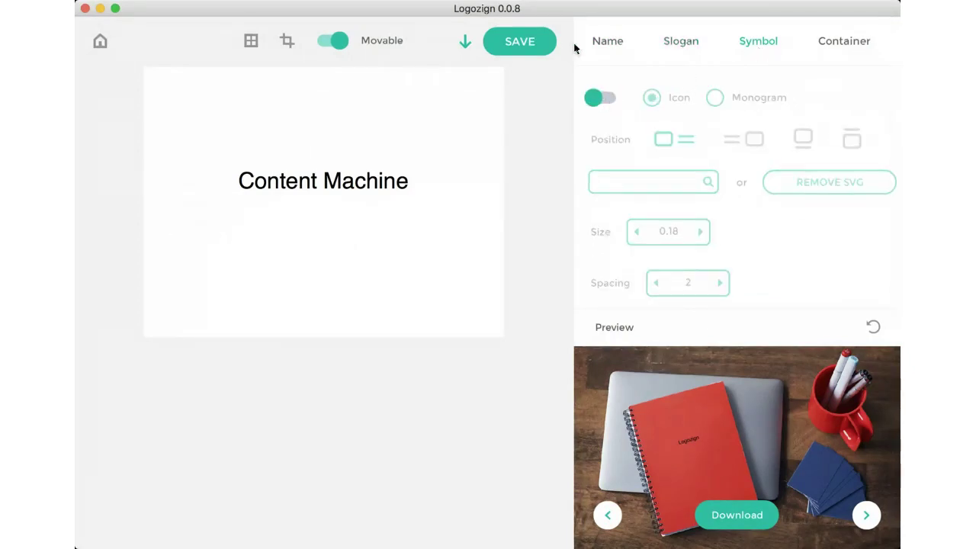
Realign the "Content Machine" text by turning Movable off and on again, and move the text slightly upward on the canvas.
click(606, 48)
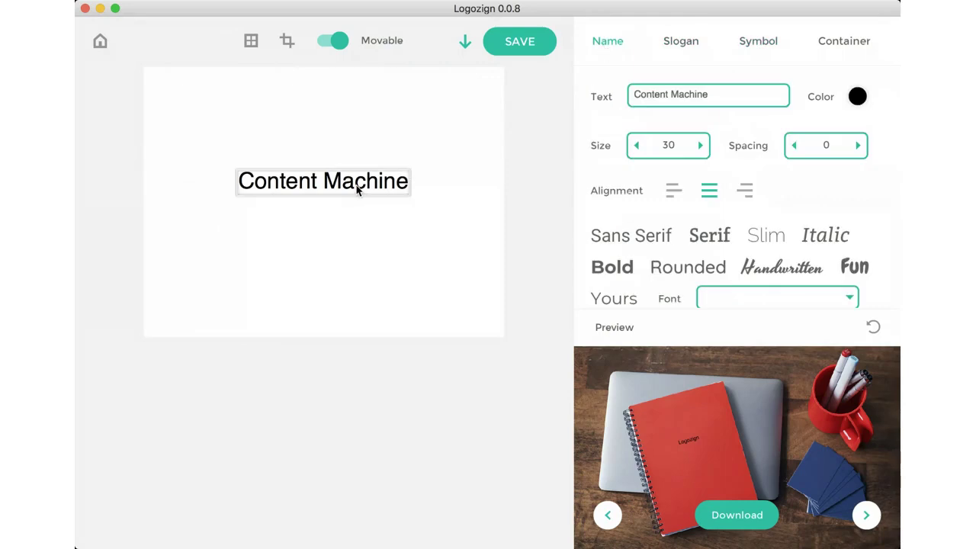
click(331, 42)
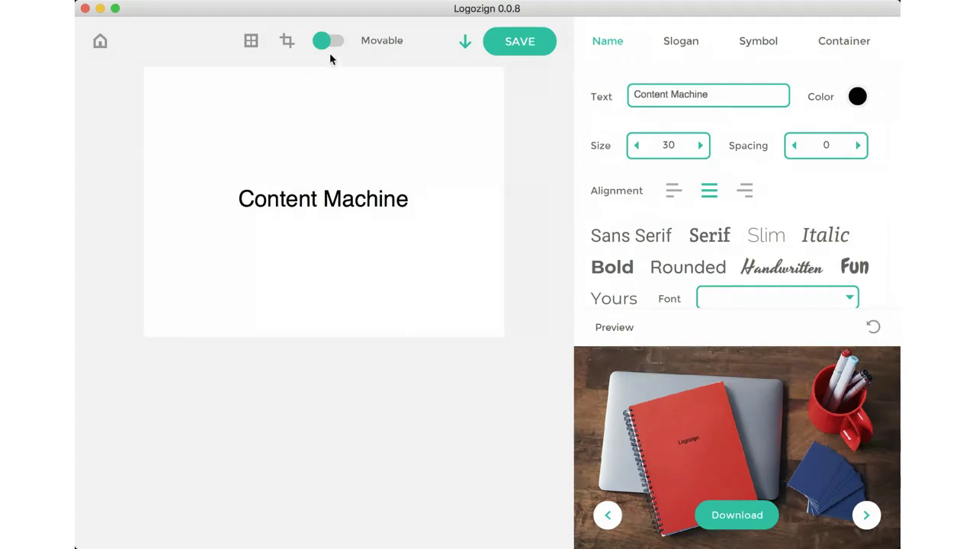
click(324, 42)
drag(353, 200, 358, 170)
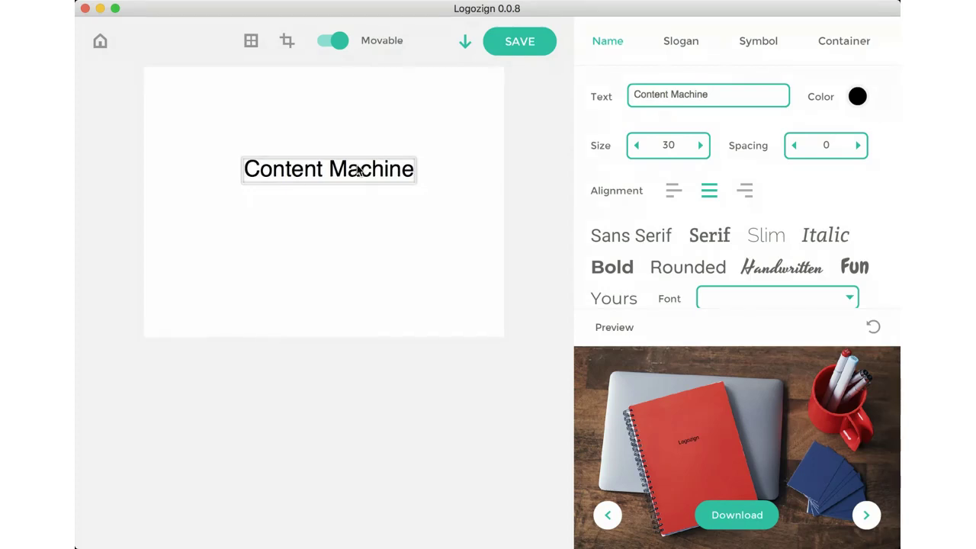
Add the brush-stroke star outline as the container around the logo name.
click(849, 44)
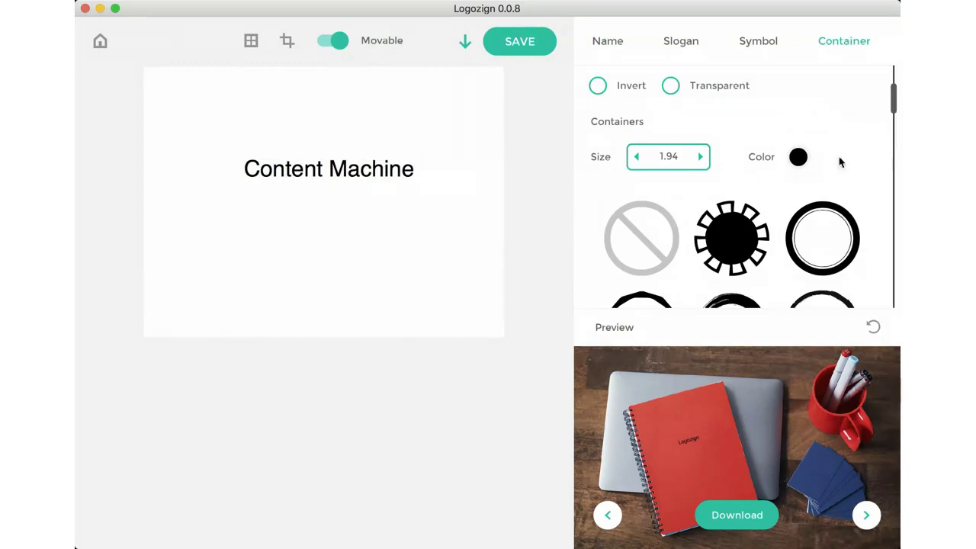
scroll(817, 183, down, 8)
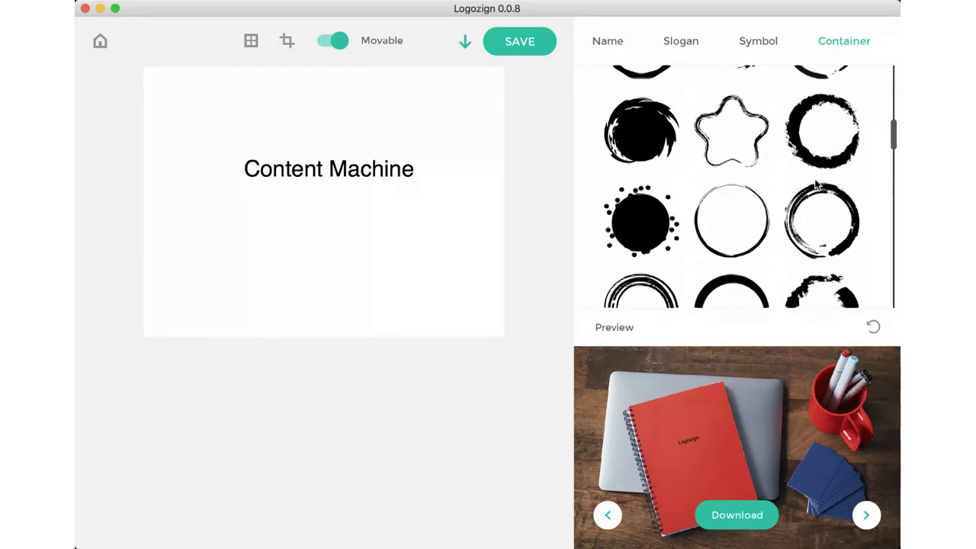
scroll(817, 184, down, 2)
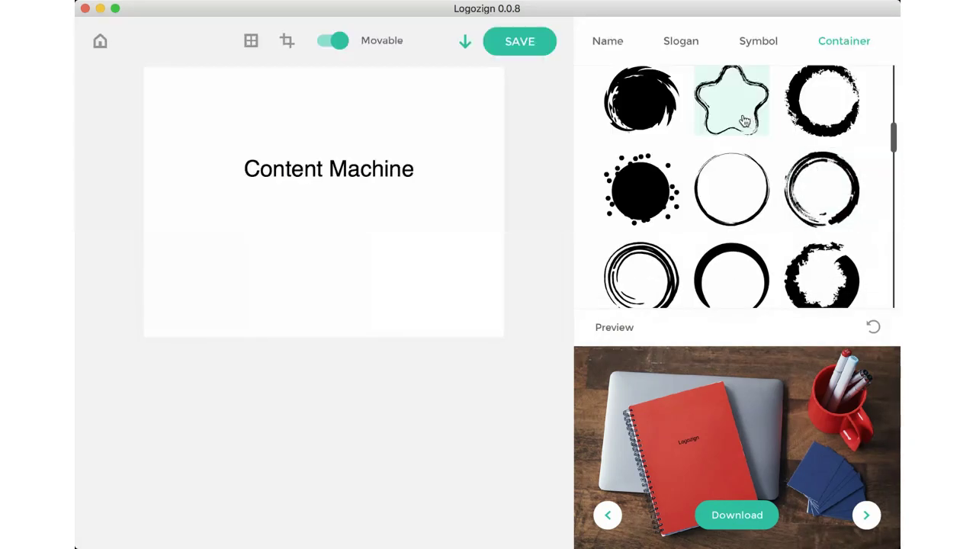
click(732, 99)
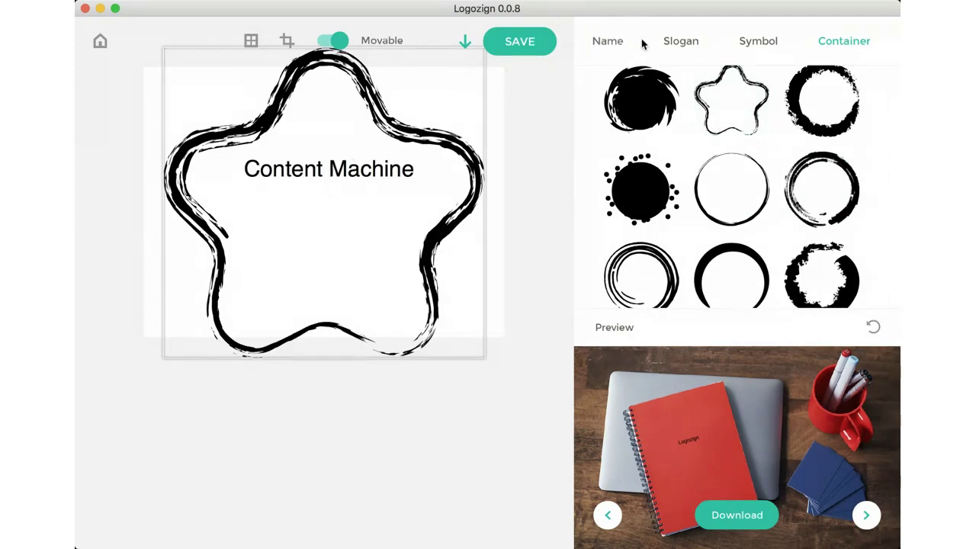
Reduce the star container's size to 1.56 so it fits within the canvas.
click(611, 43)
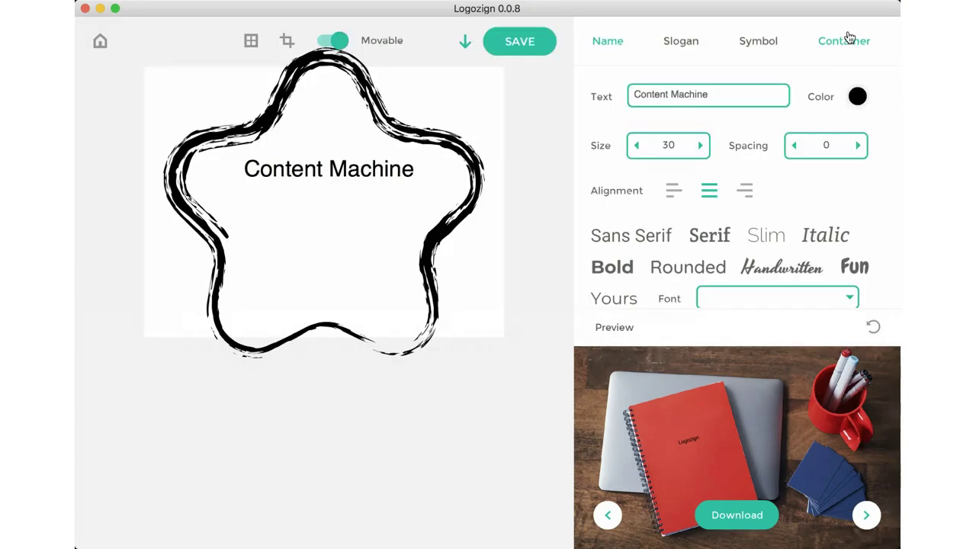
click(844, 42)
scroll(730, 99, up, 8)
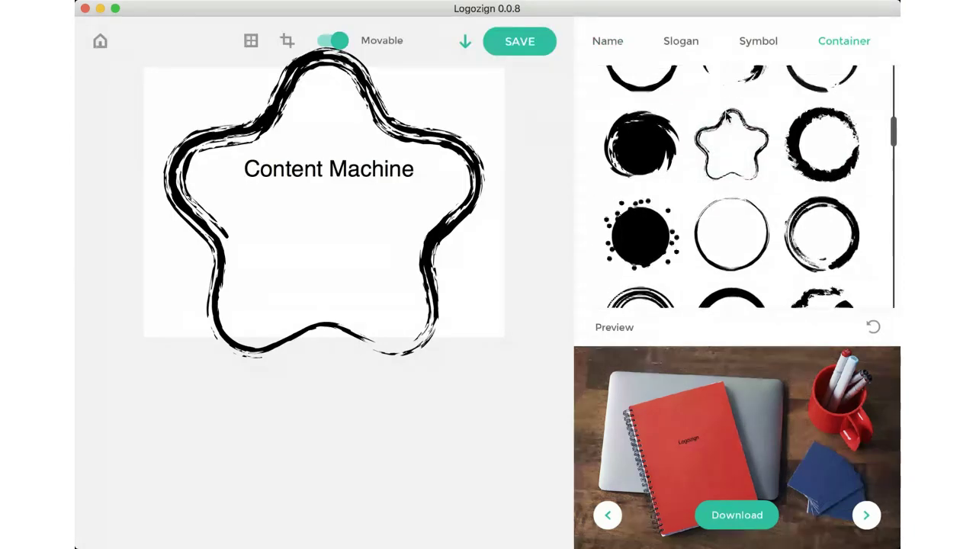
scroll(721, 241, down, 3)
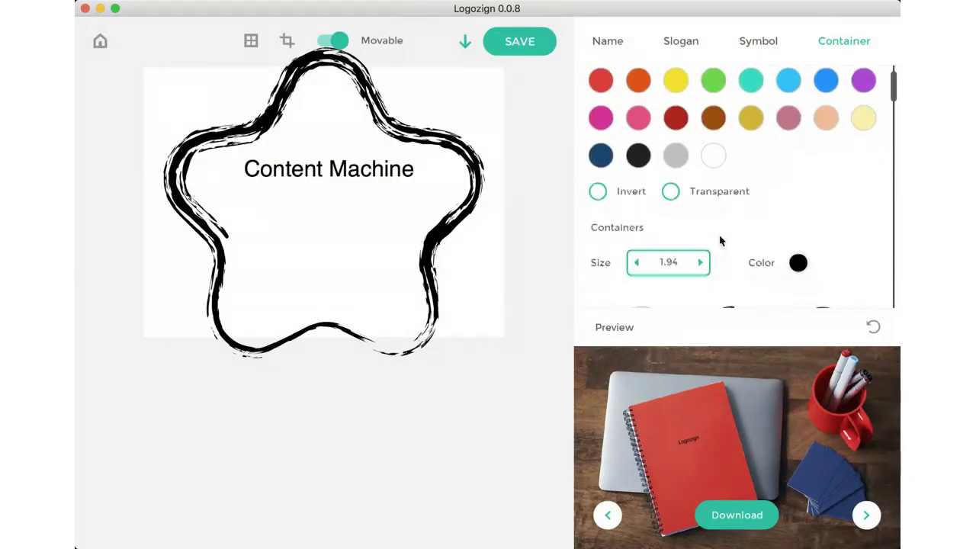
click(637, 256)
click(636, 257)
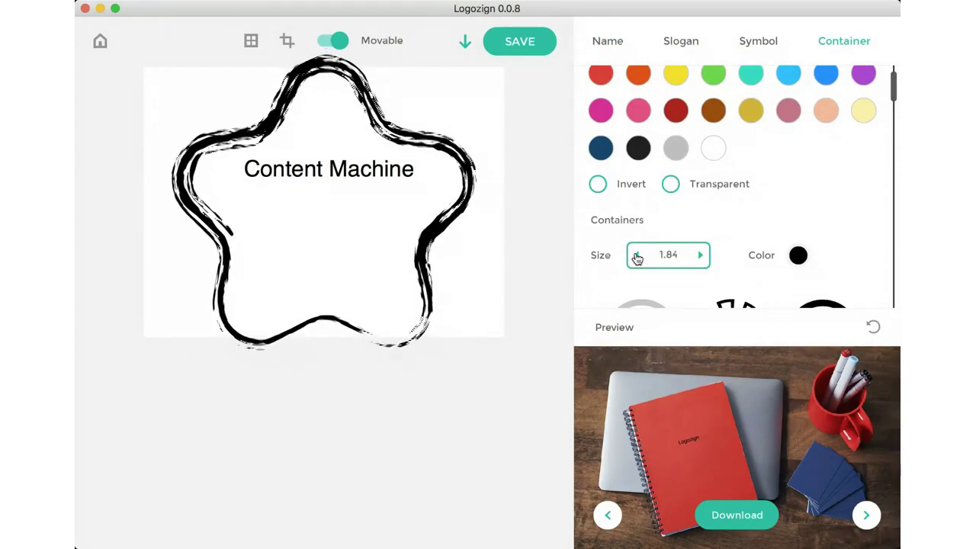
click(637, 257)
click(637, 257)
click(637, 257)
click(637, 257)
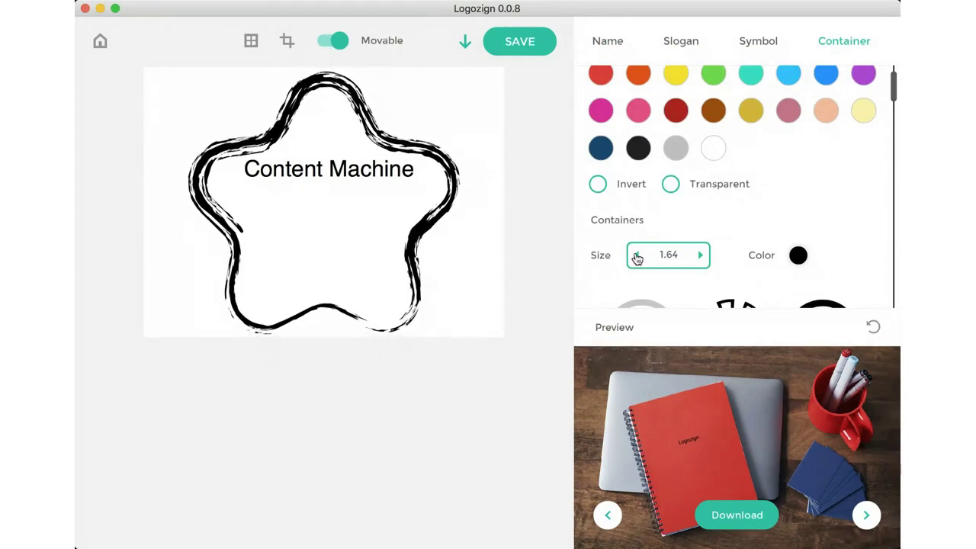
click(637, 257)
click(637, 257)
click(637, 257)
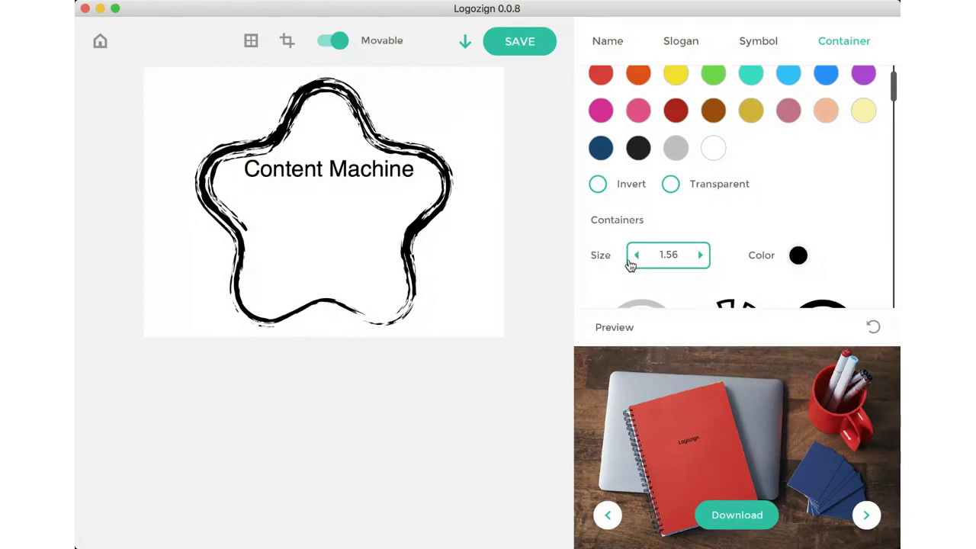
Move the "Content Machine" text slightly down and to the left within the star.
click(614, 47)
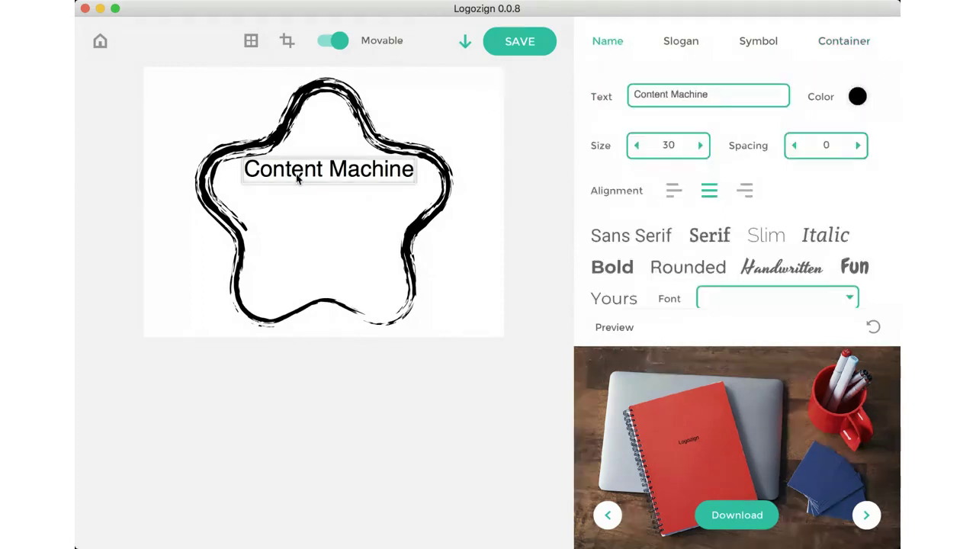
drag(297, 177, 311, 190)
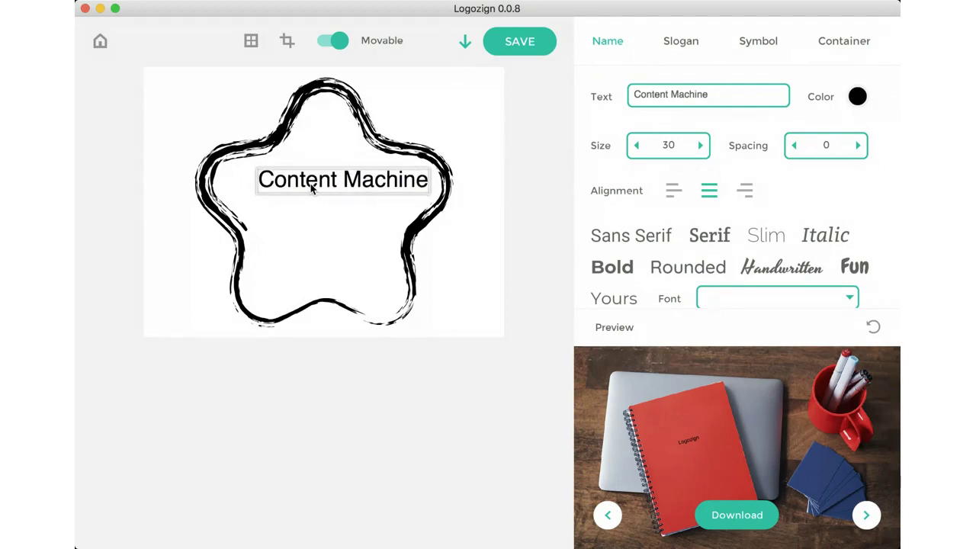
drag(311, 189, 279, 187)
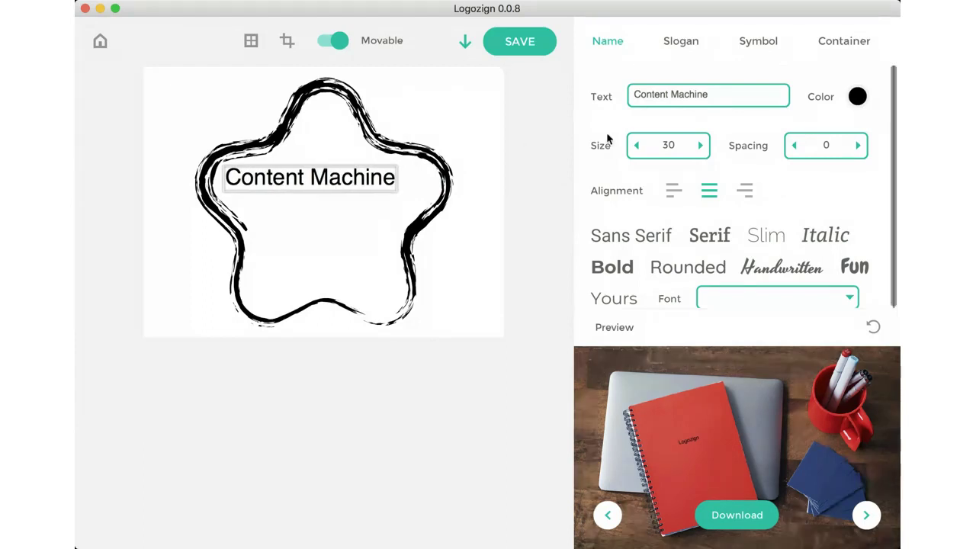
Increase the size of the "Content Machine" text to 36.
click(702, 146)
click(702, 145)
click(702, 146)
click(701, 146)
click(702, 146)
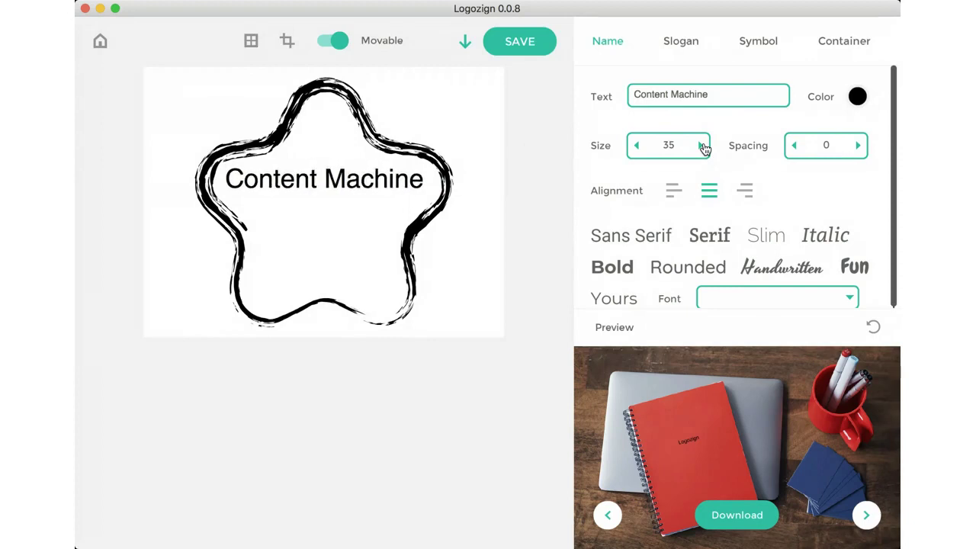
click(702, 146)
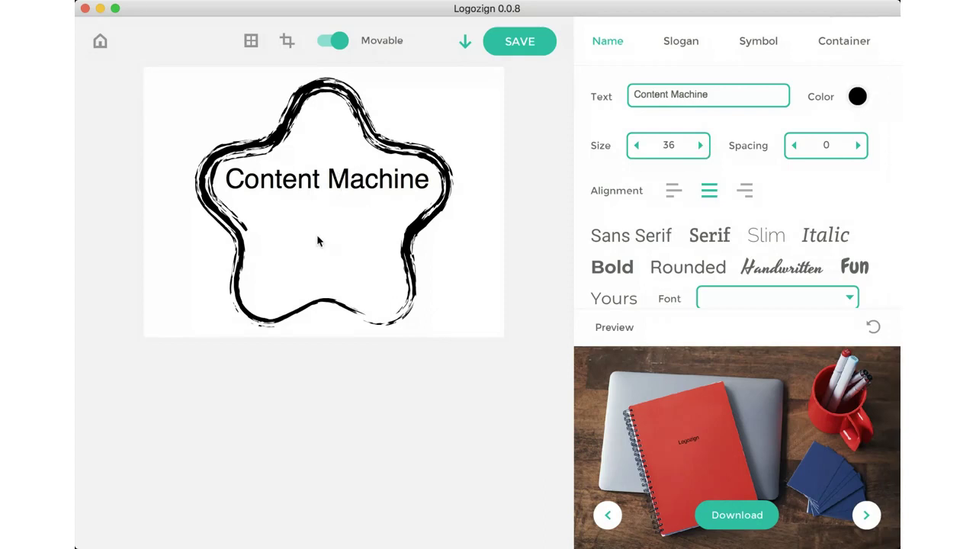
Add the slogan "This is the next" and place it centred just below the name inside the star.
click(687, 42)
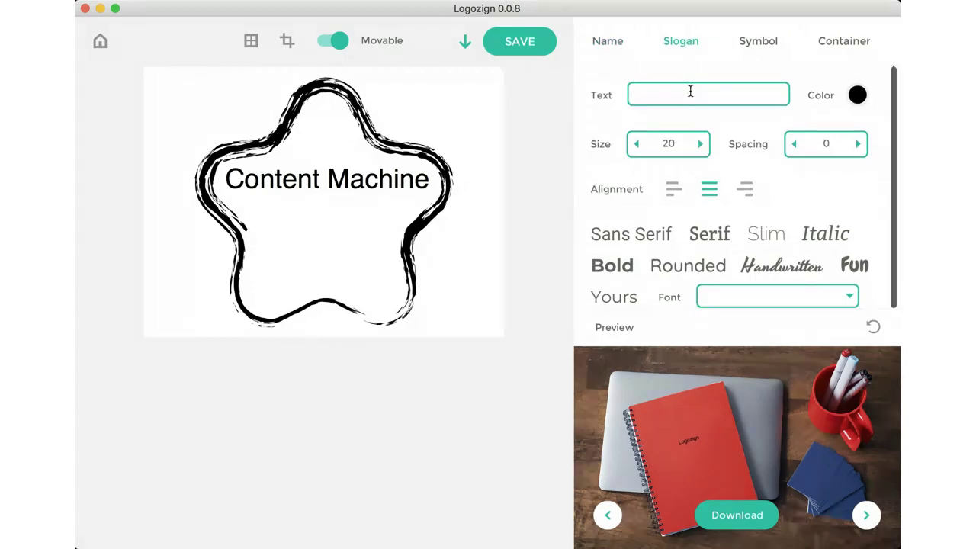
text(Thi si )
text( is the)
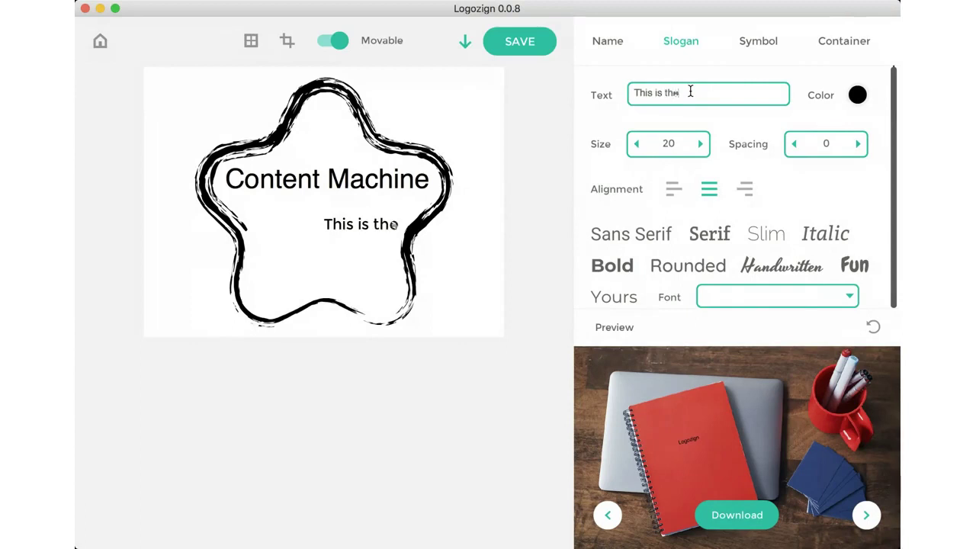
text( next)
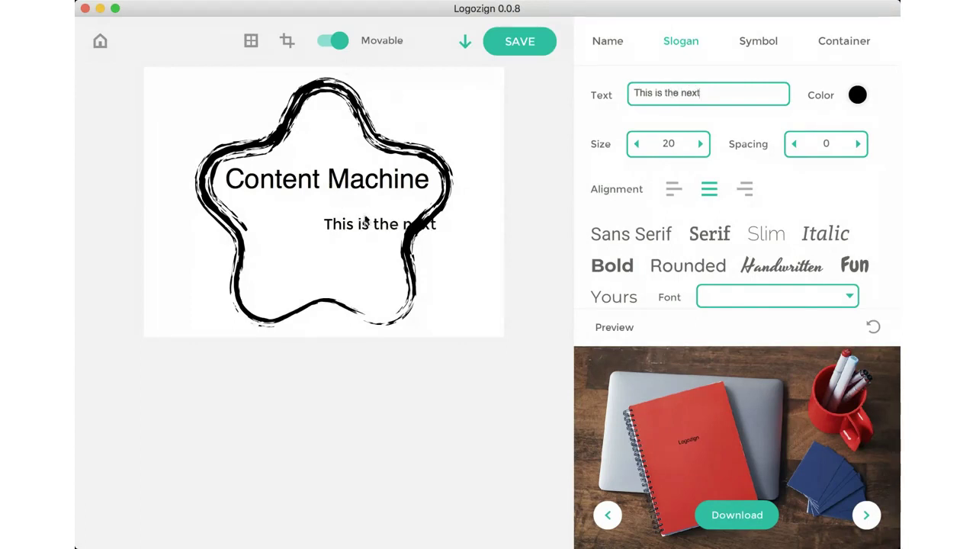
drag(361, 225, 303, 212)
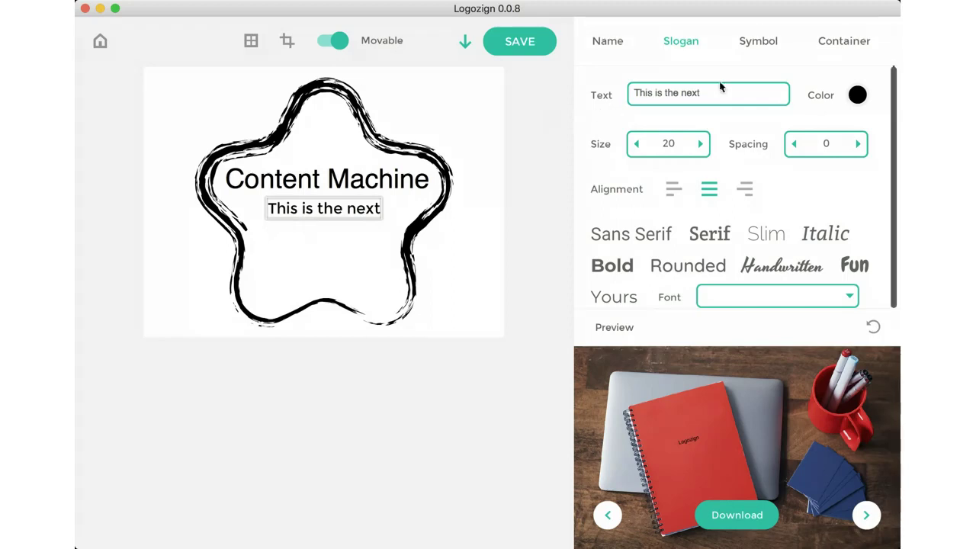
Add "Second Line" as a second row of the slogan, indented with spaces so it sits centred under the first.
click(731, 95)
key(Return)
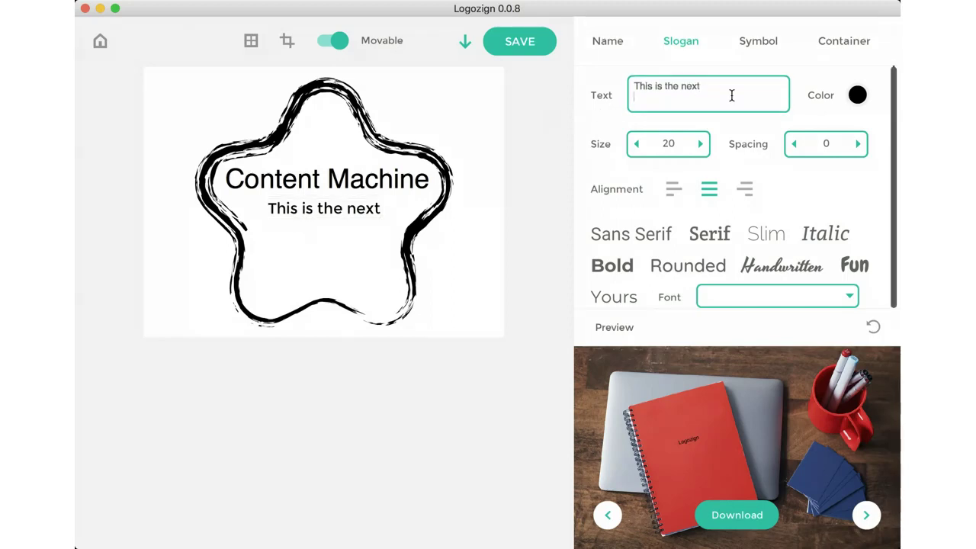
text(Second )
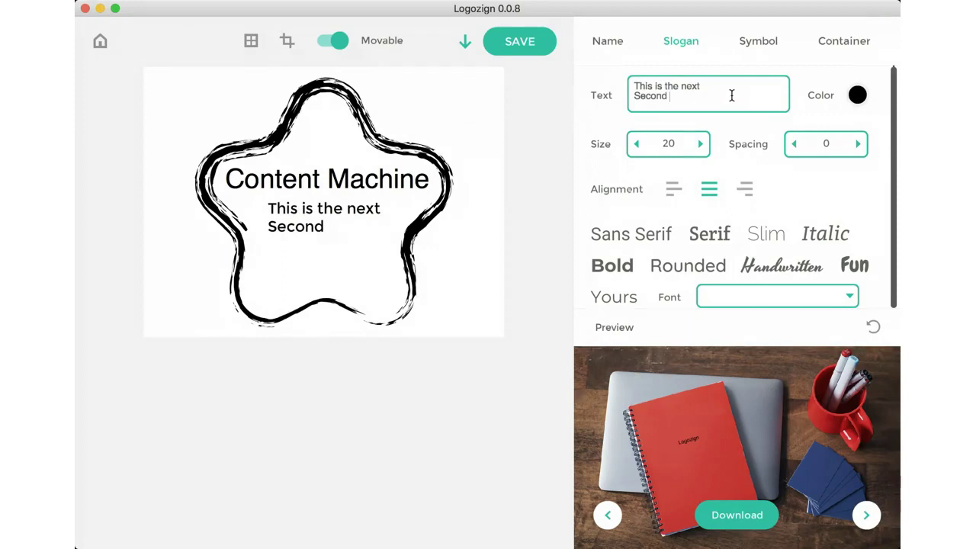
text(Line)
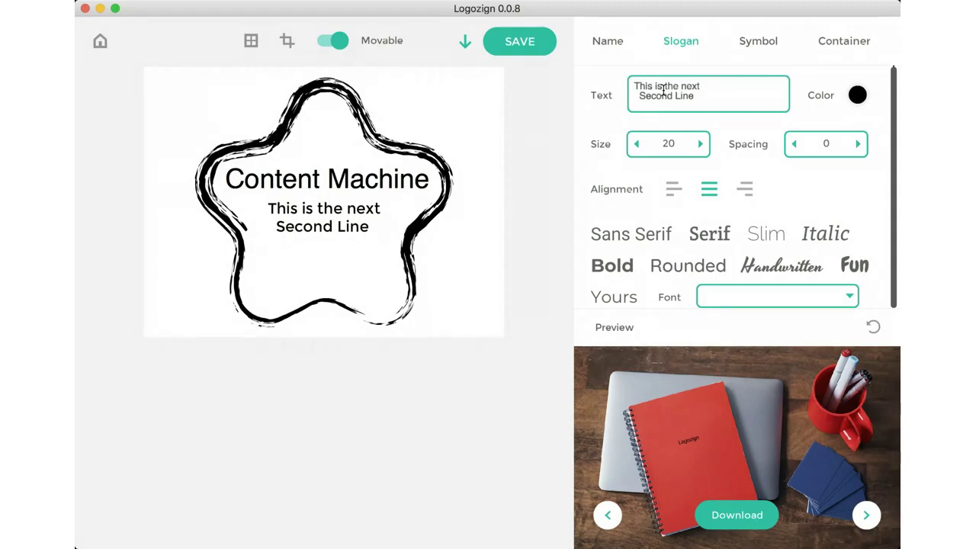
Turn the document symbol back on and realign the logo by switching Movable off and on again.
click(753, 45)
click(601, 99)
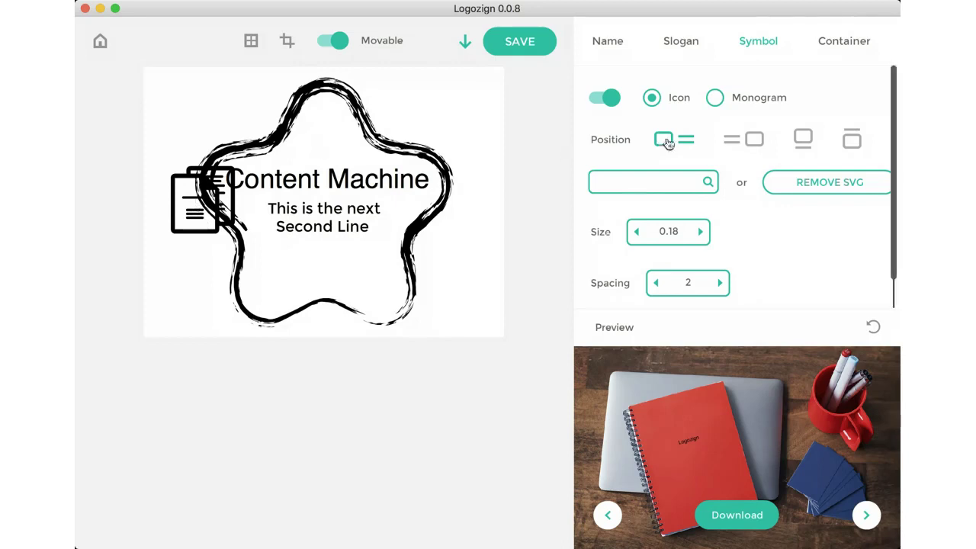
click(341, 40)
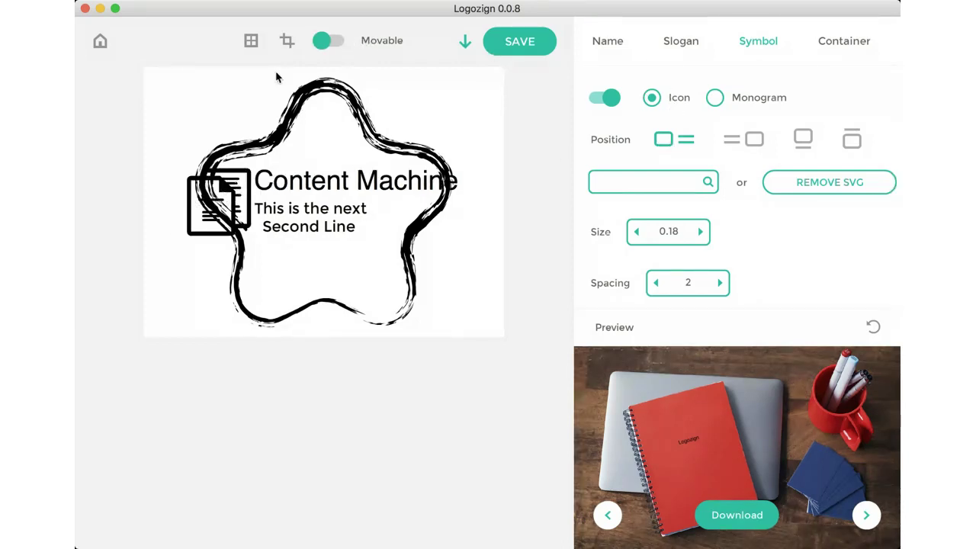
click(323, 40)
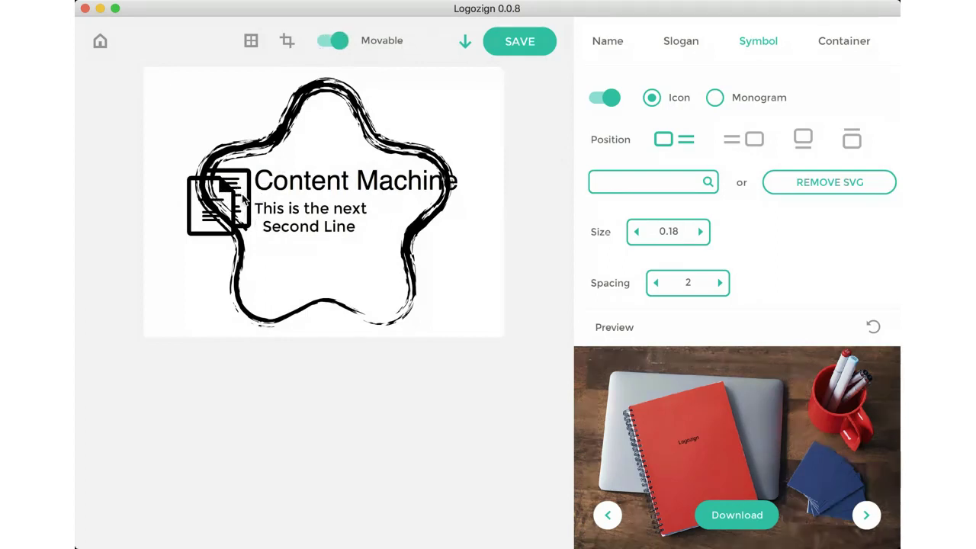
Try the symbol position above the text, and set it to below the text instead.
click(809, 140)
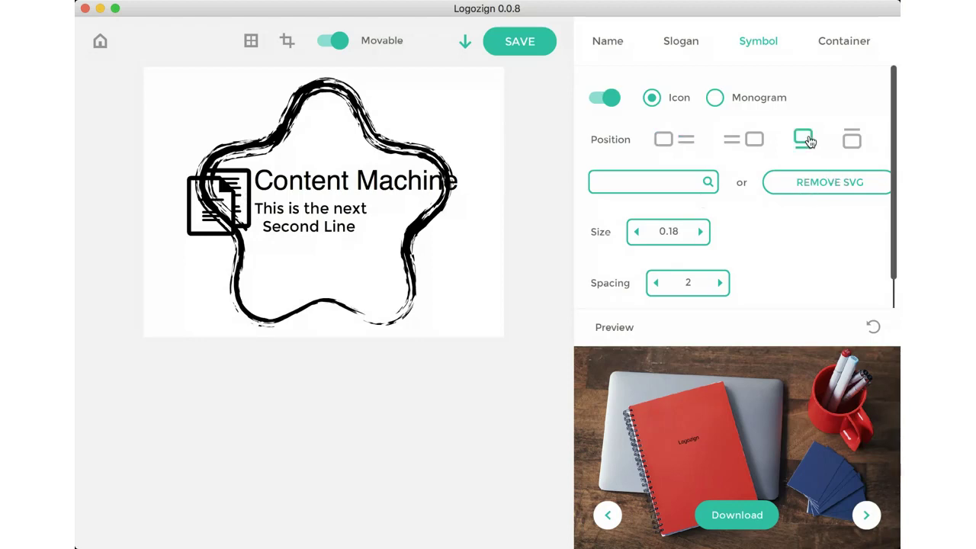
click(860, 145)
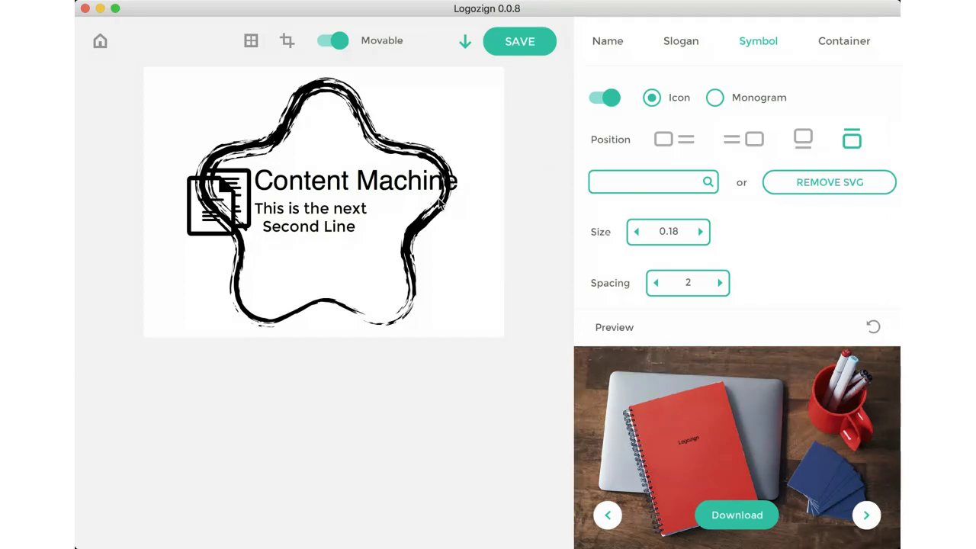
Remove the star outline from the logo by setting the container to none.
click(846, 46)
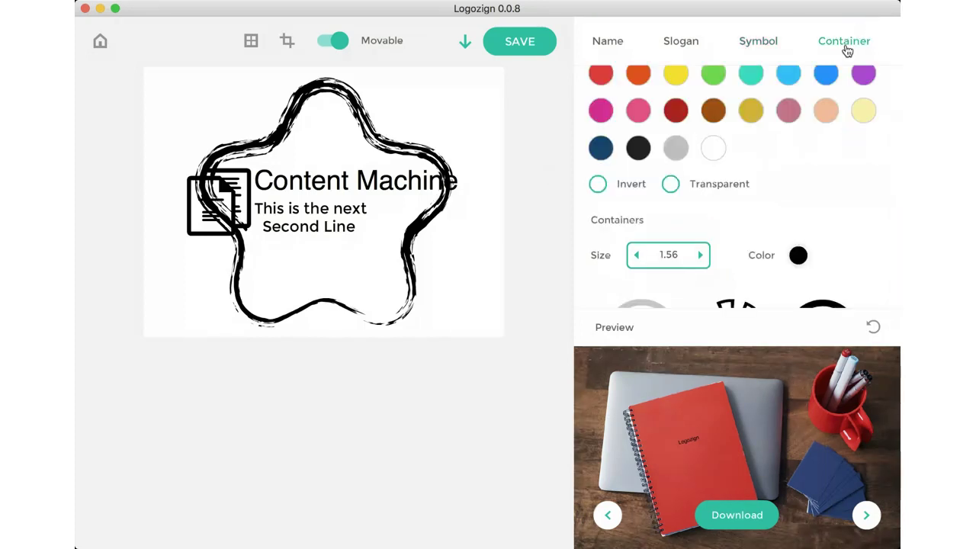
scroll(649, 240, down, 3)
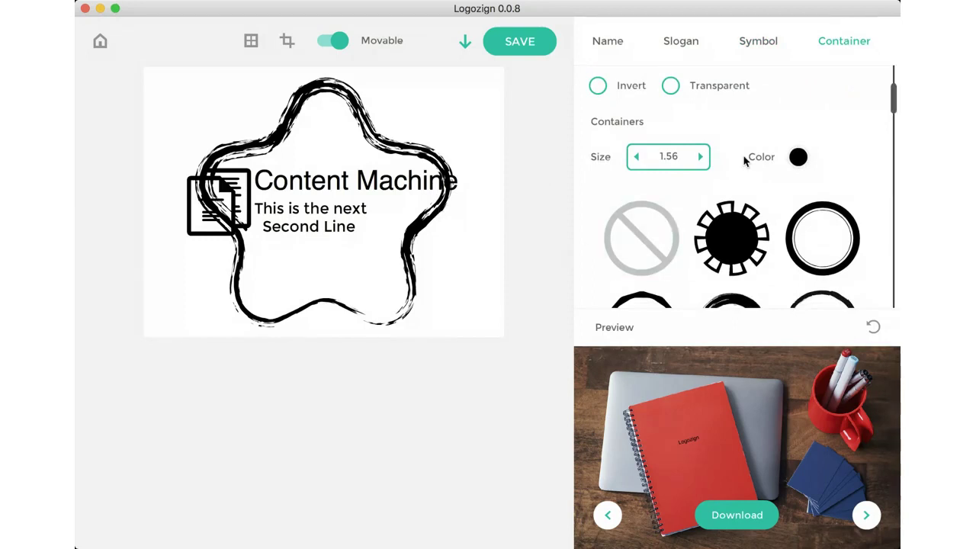
scroll(748, 158, up, 5)
scroll(746, 161, down, 6)
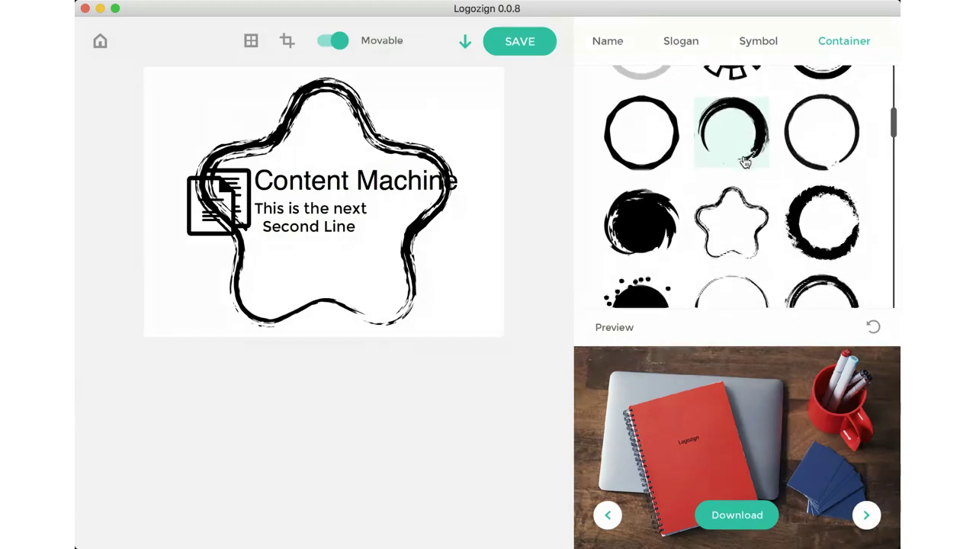
scroll(746, 160, up, 2)
scroll(746, 161, up, 2)
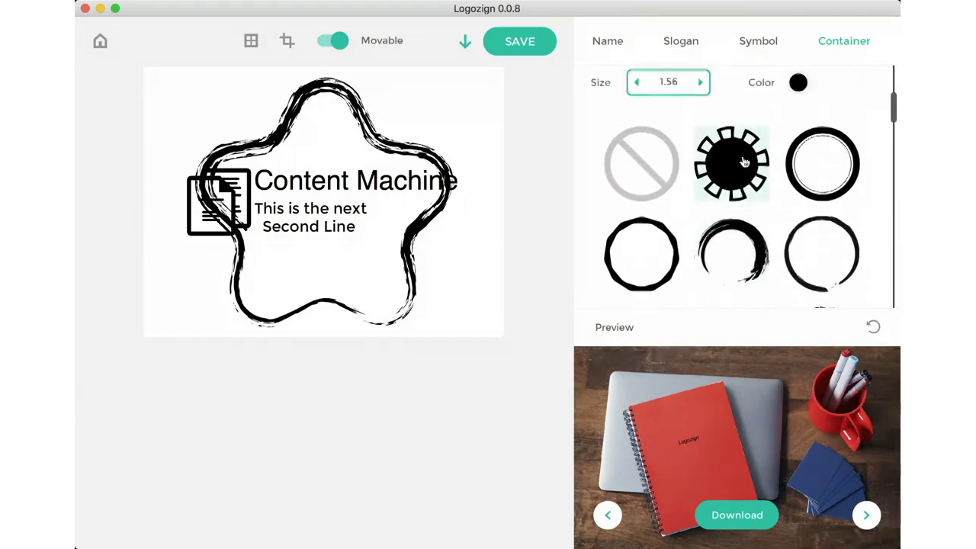
click(638, 177)
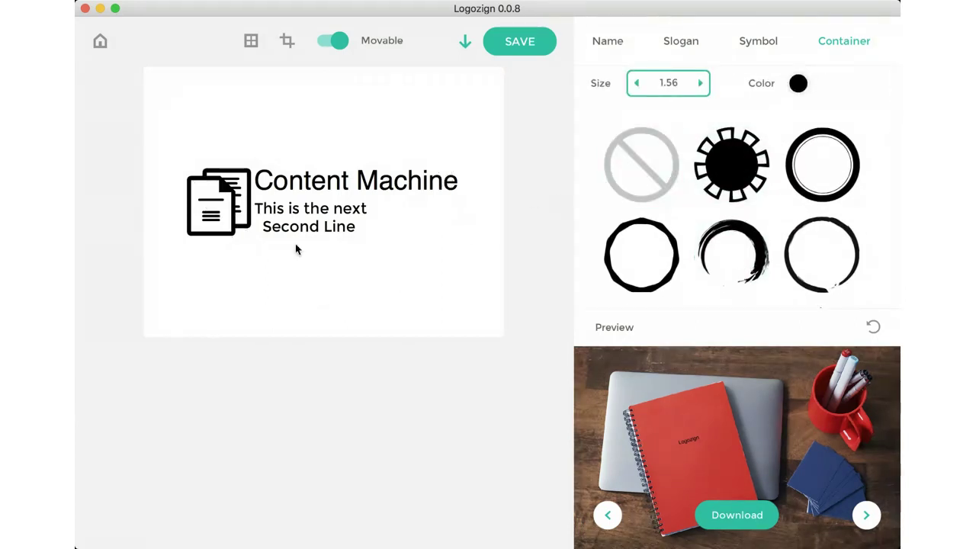
Move the document symbol below the slogan and shift the "Content Machine" name so it sits roughly centred above them.
click(767, 44)
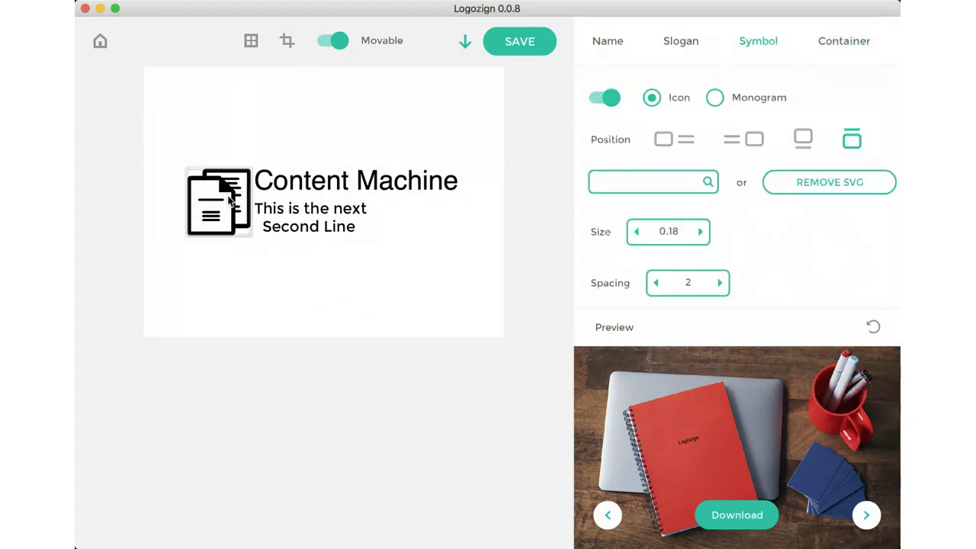
drag(233, 201, 330, 253)
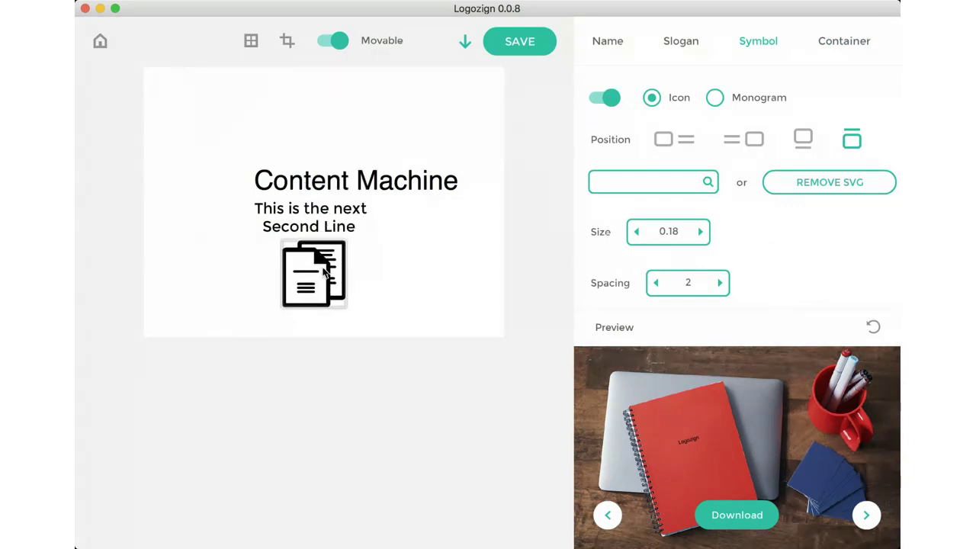
click(615, 42)
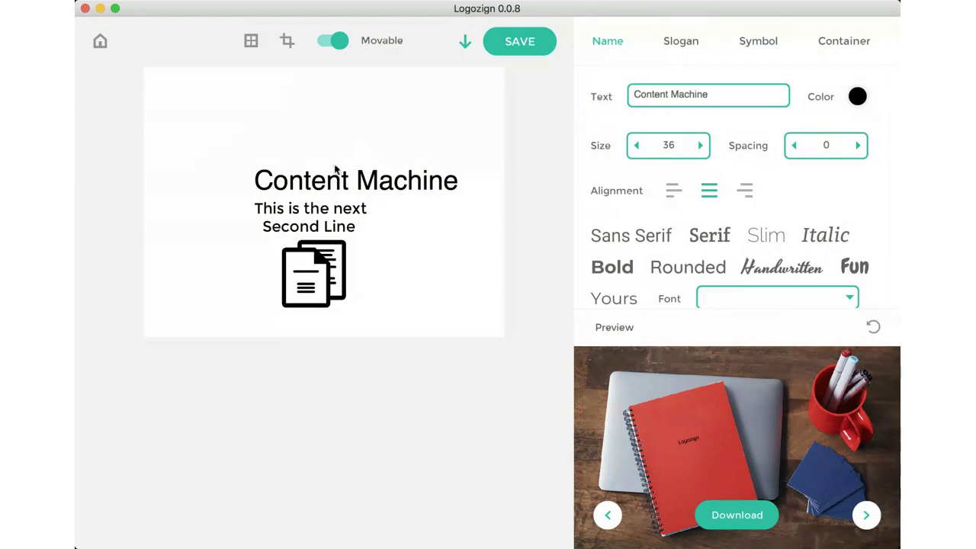
drag(345, 180, 308, 172)
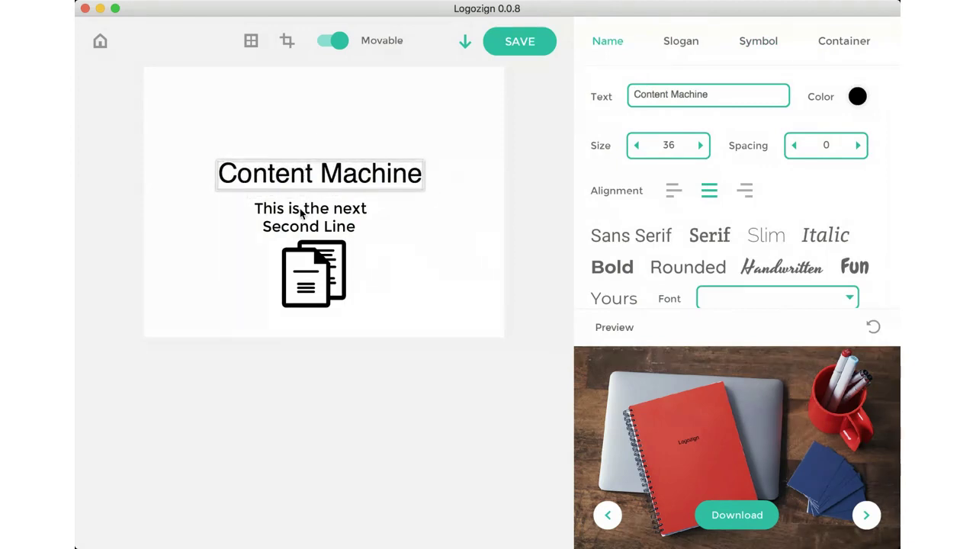
Move the two-line slogan up close beneath the name and bring the document symbol up directly under the slogan.
click(681, 46)
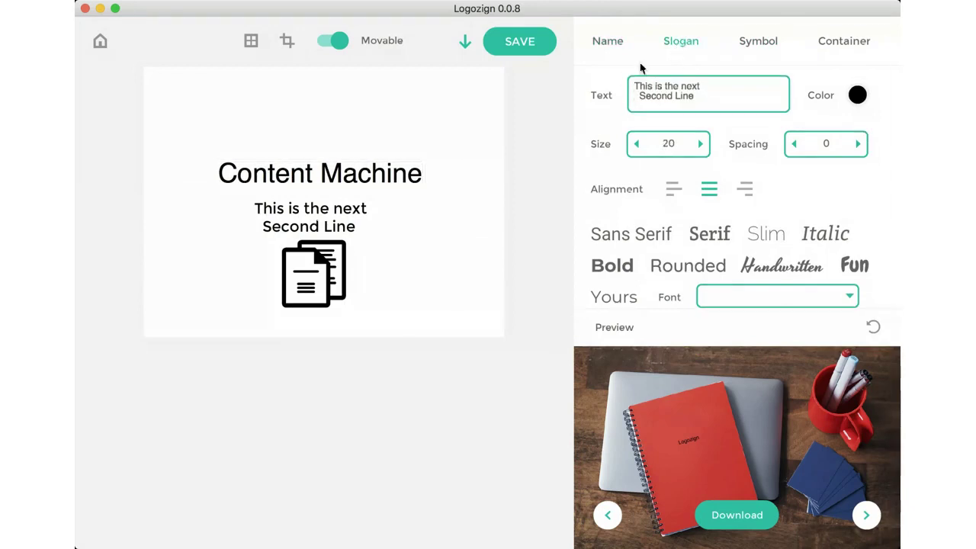
drag(292, 224, 285, 219)
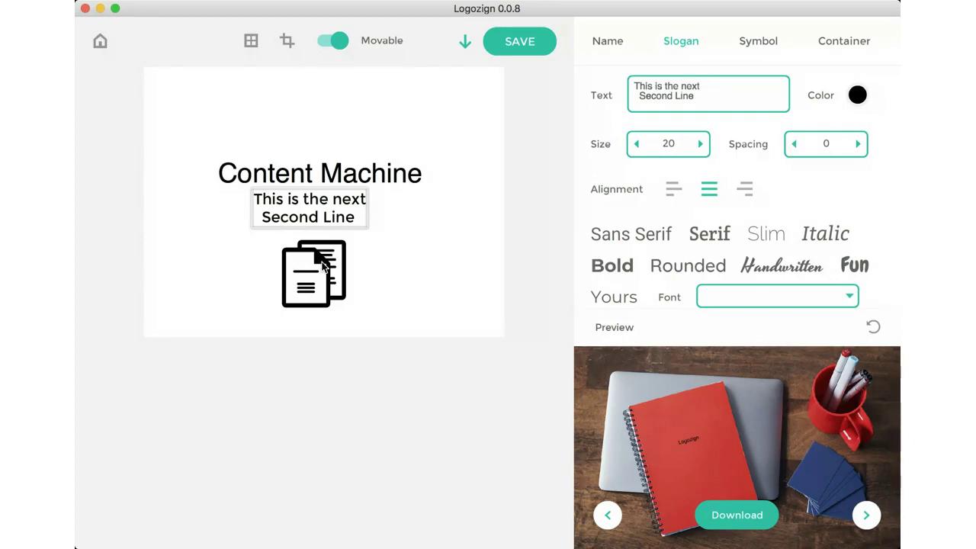
click(767, 45)
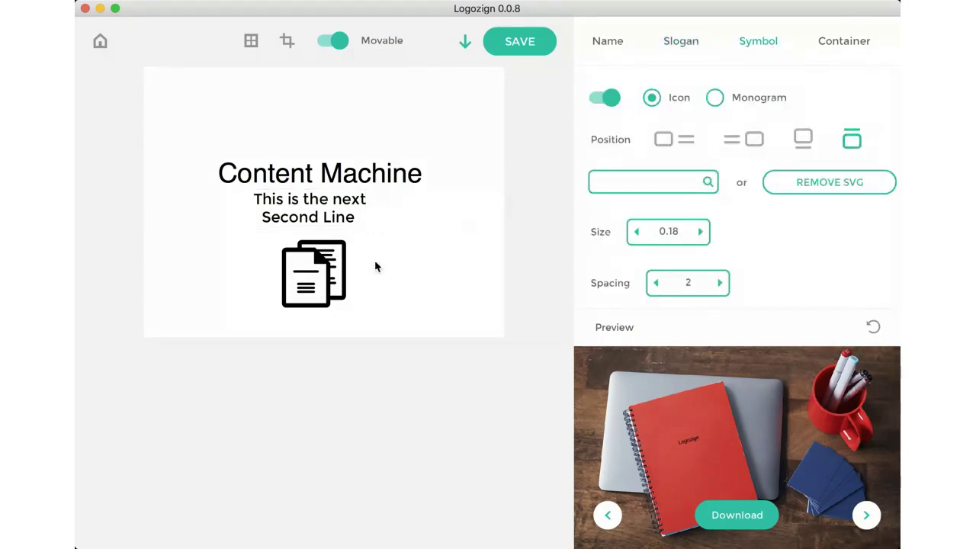
mouse_move(316, 275)
mouse_down()
mouse_move(429, 239)
mouse_move(304, 264)
mouse_up()
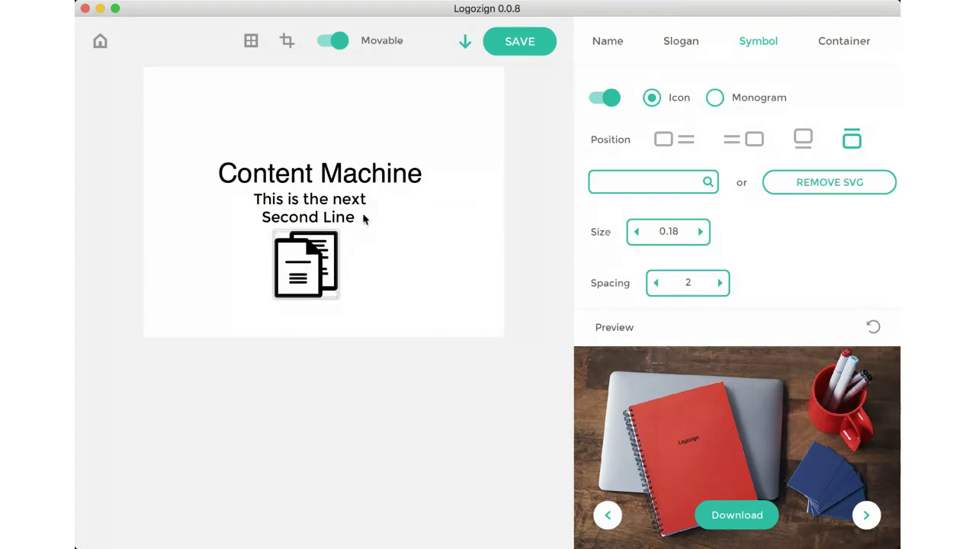
click(690, 44)
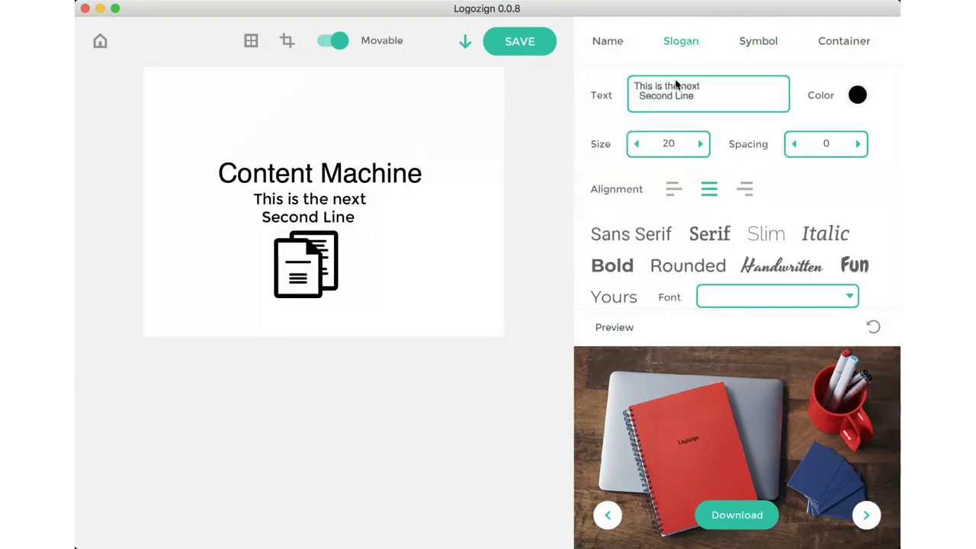
click(639, 95)
key(BackSpace)
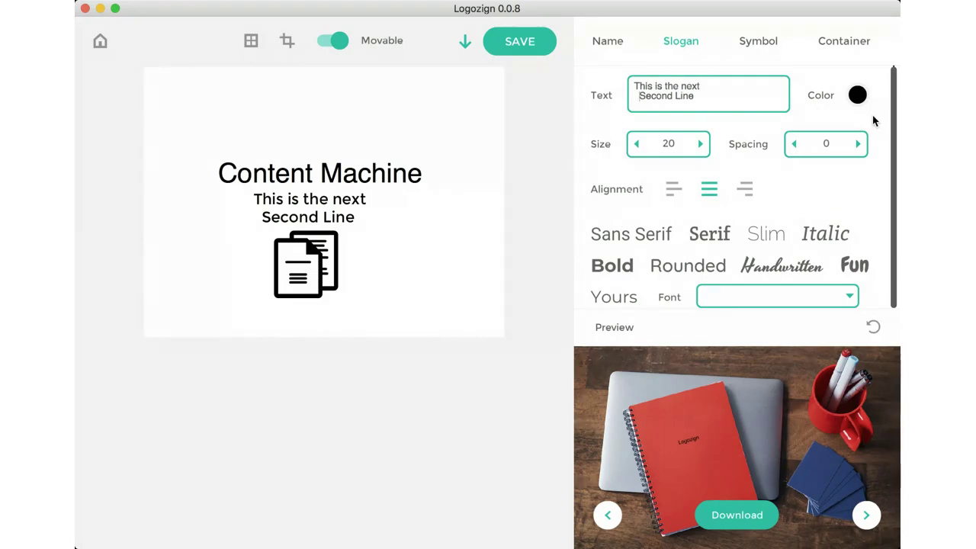
Show the alignment grid, then raise and centre the name and the slogan on its vertical centre line.
click(250, 42)
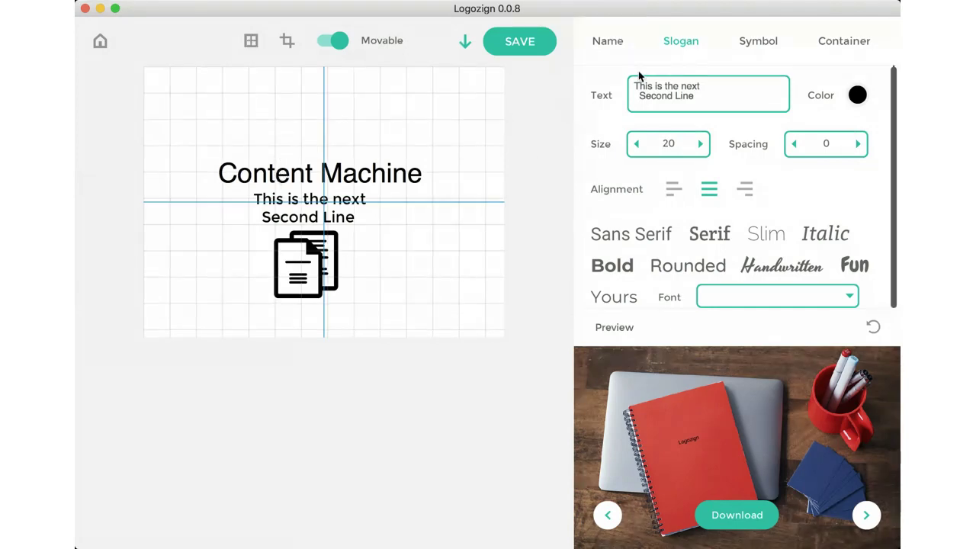
click(610, 45)
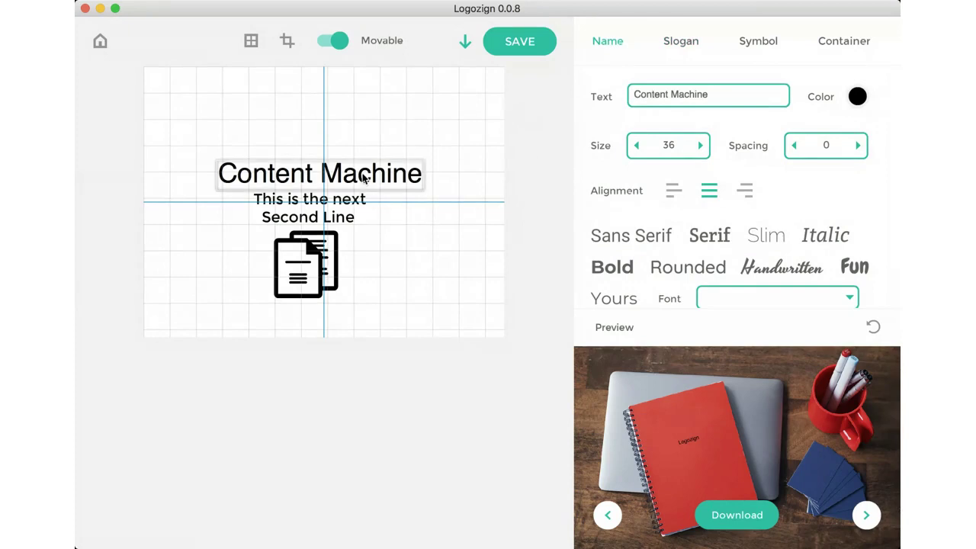
drag(364, 177, 372, 166)
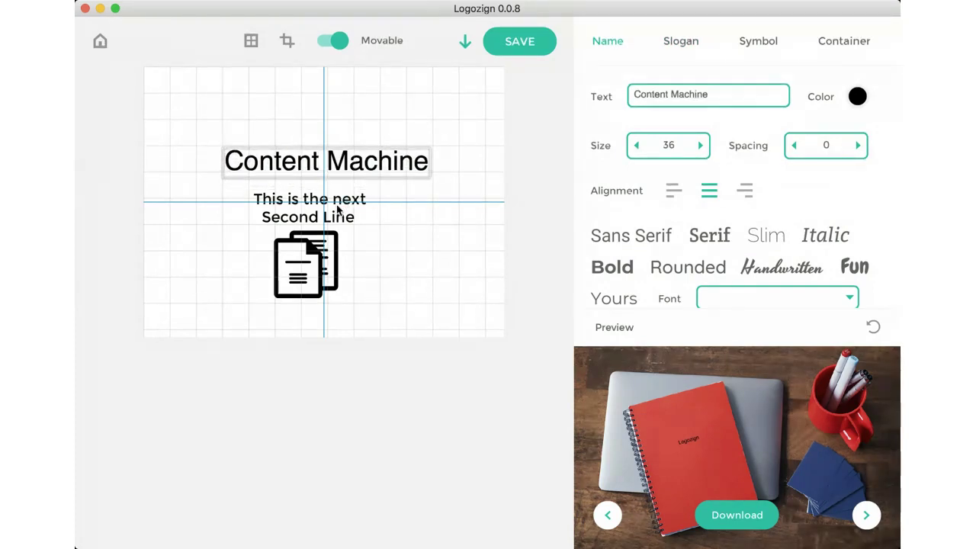
click(686, 43)
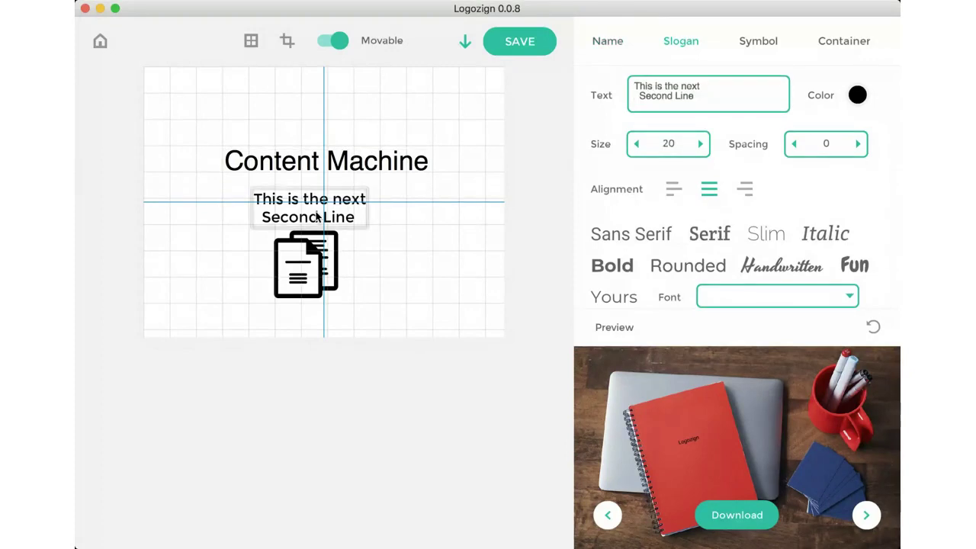
drag(317, 217, 331, 210)
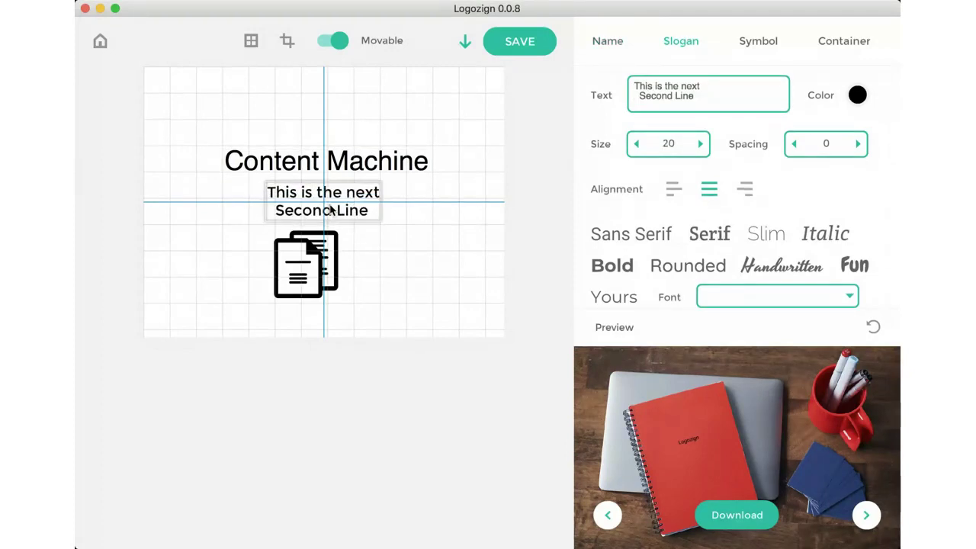
Align the document symbol under the slogan near the grid's vertical centre line and hide the grid.
click(755, 42)
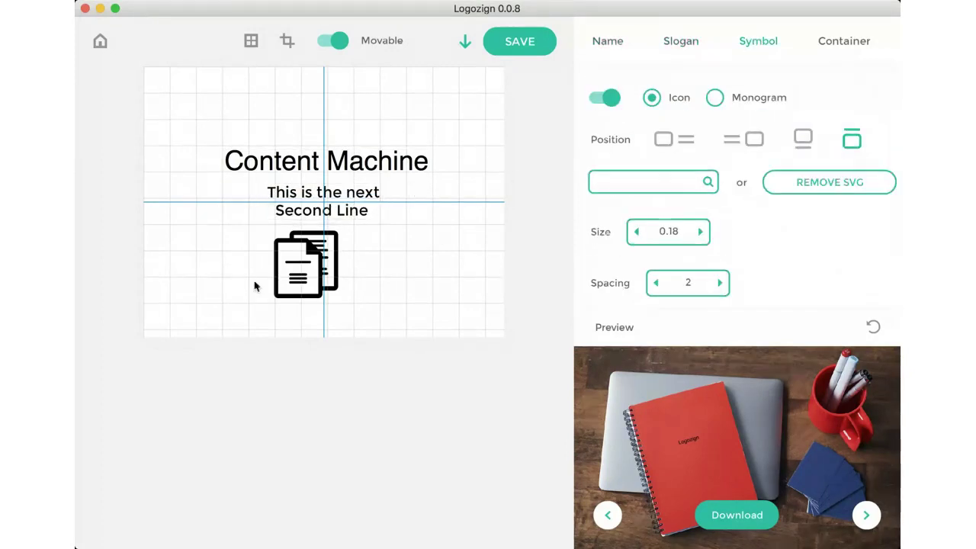
drag(303, 262, 315, 258)
click(252, 42)
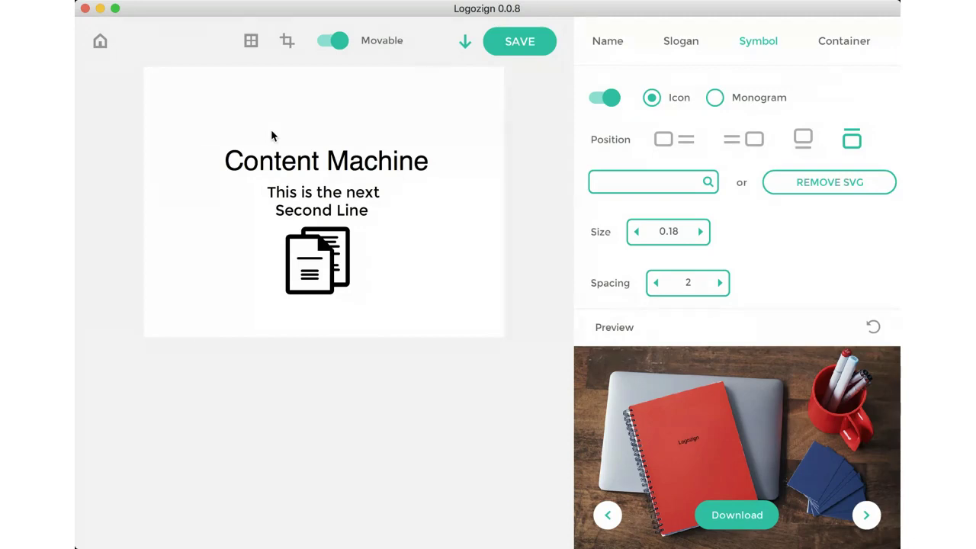
Crop the canvas tightly around the name, slogan and symbol to 304 x 220.
click(287, 42)
drag(324, 68, 327, 140)
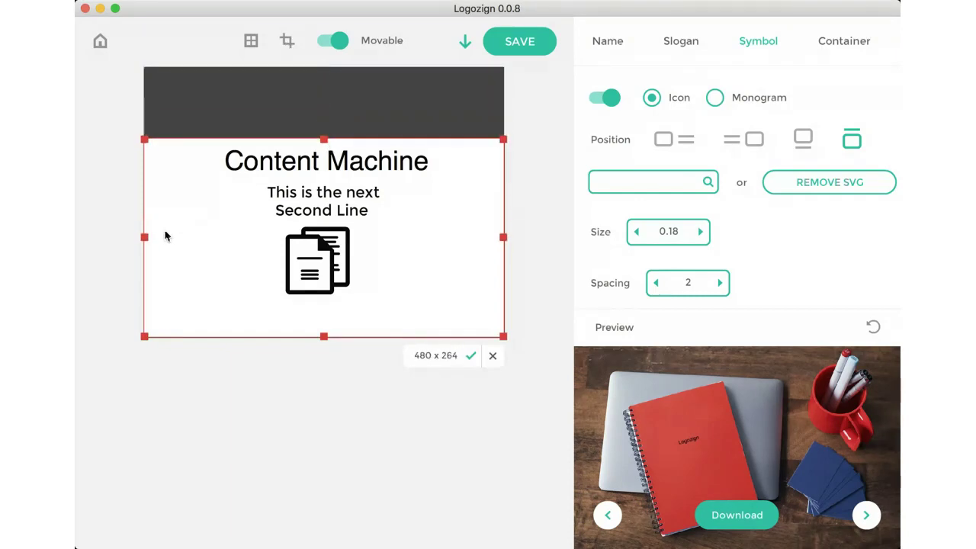
drag(148, 240, 212, 234)
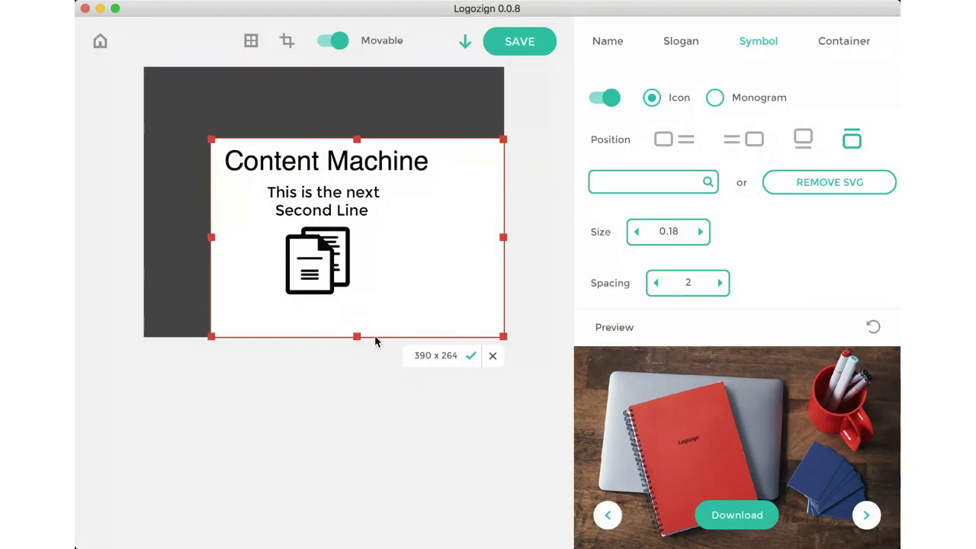
drag(358, 340, 356, 305)
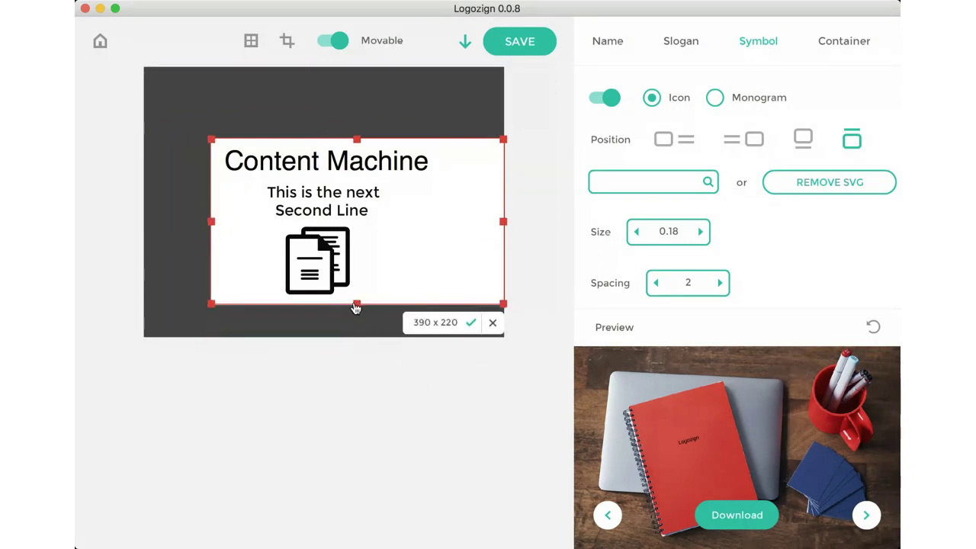
drag(504, 222, 440, 230)
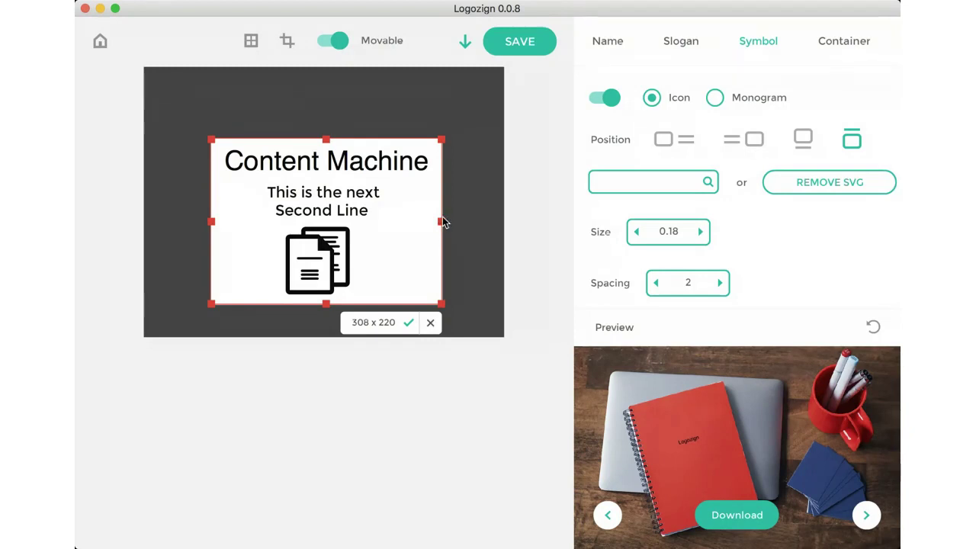
drag(442, 222, 439, 222)
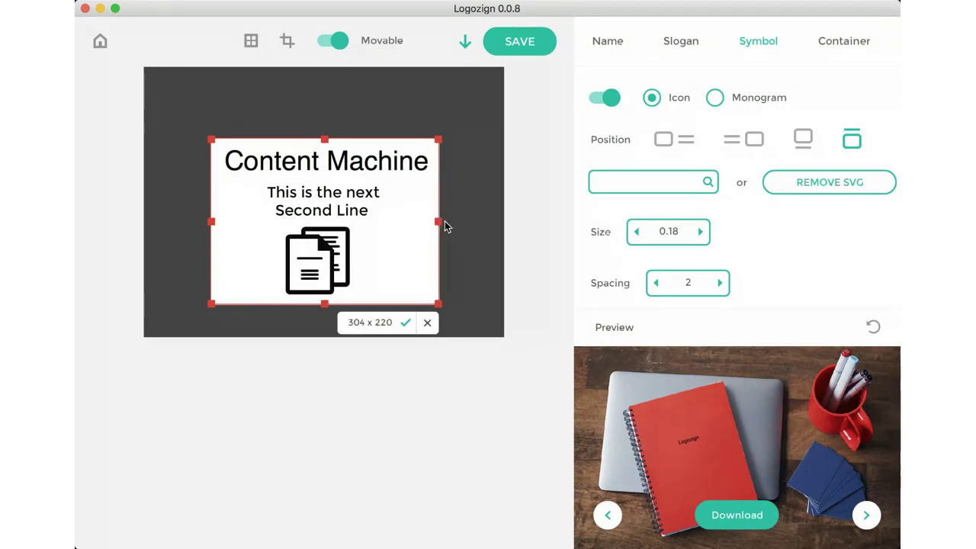
click(844, 43)
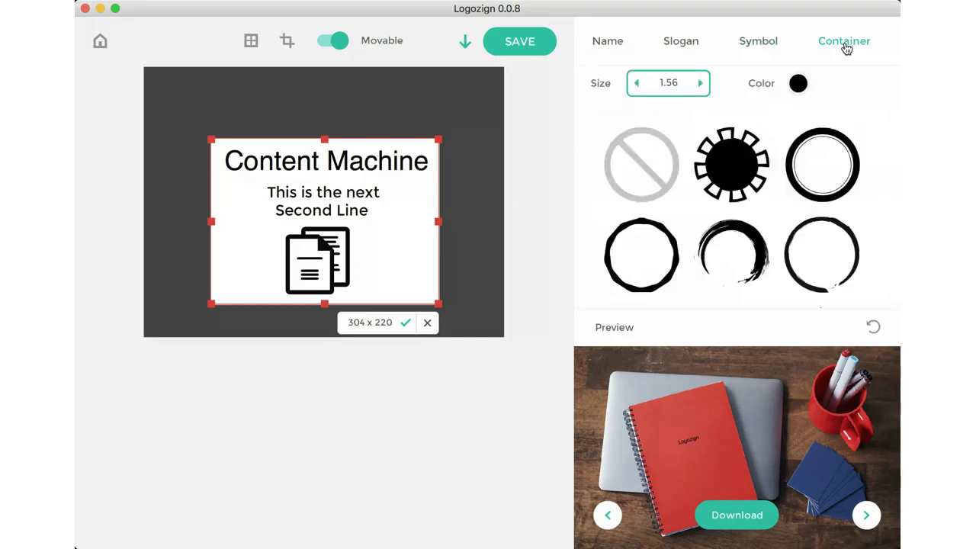
scroll(850, 97, up, 5)
scroll(852, 98, down, 2)
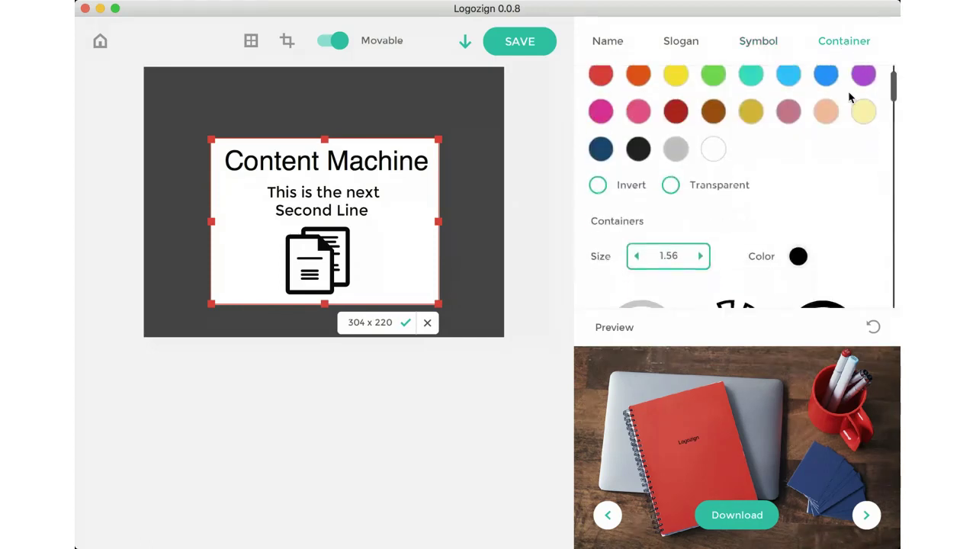
scroll(850, 98, up, 3)
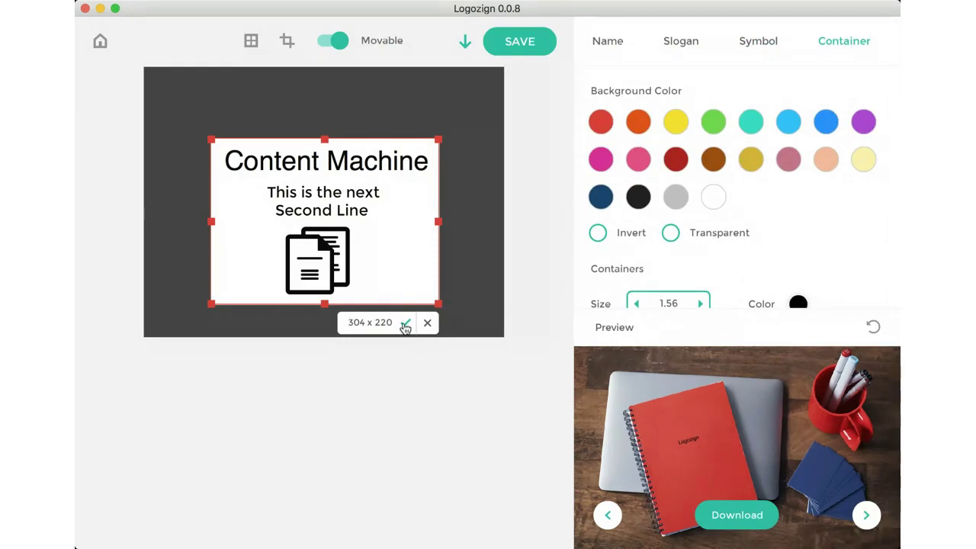
click(405, 324)
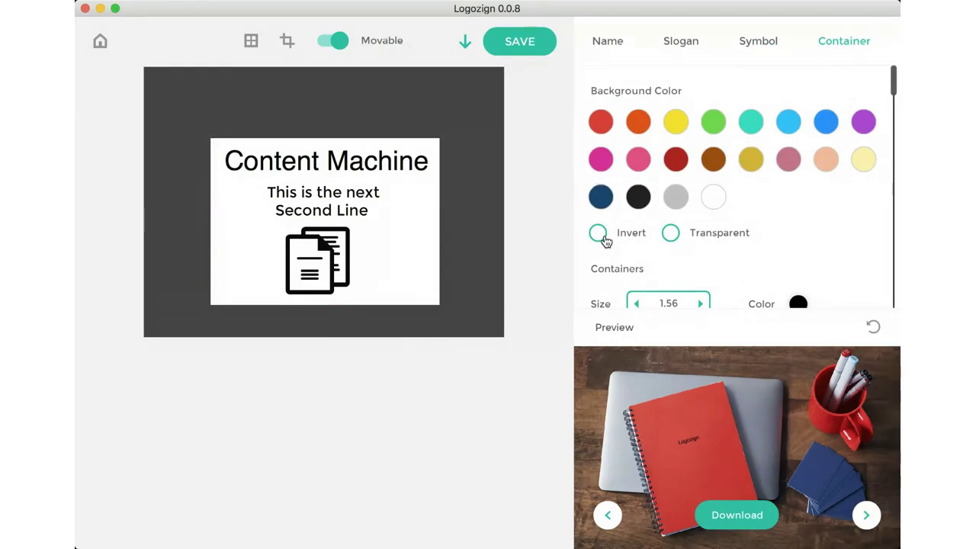
Try the Invert option for the logo background, and set it to Transparent instead.
click(604, 239)
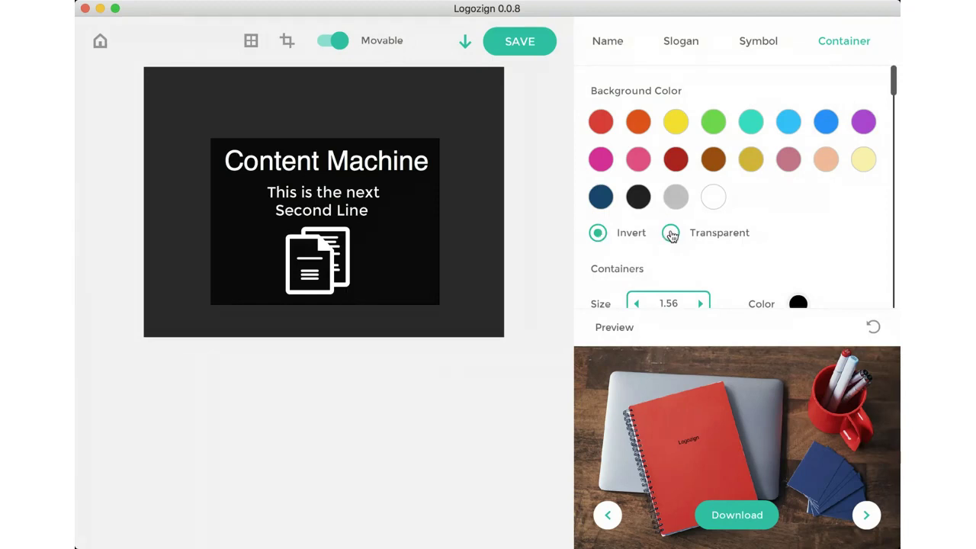
click(671, 235)
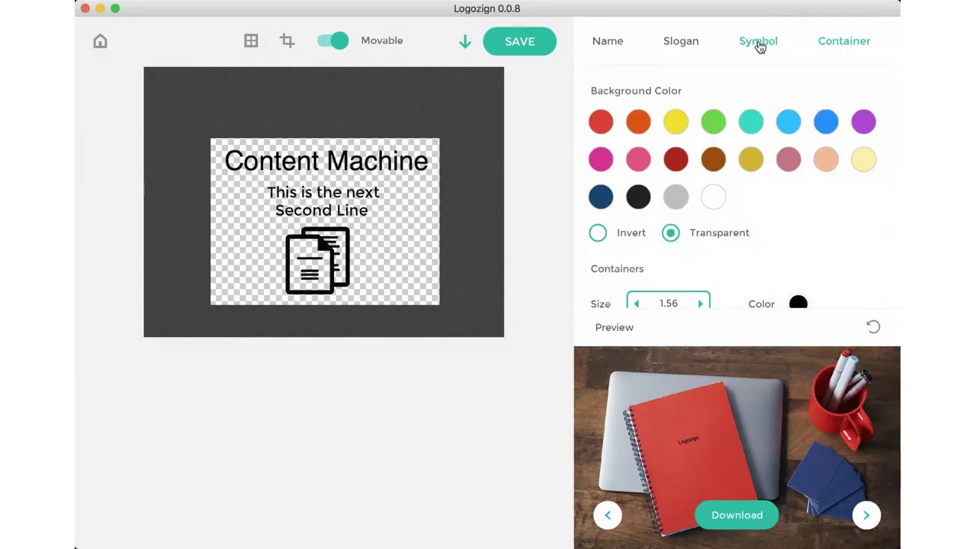
Search the symbol icons for "paper" to bring up alternatives to the document symbol.
click(759, 45)
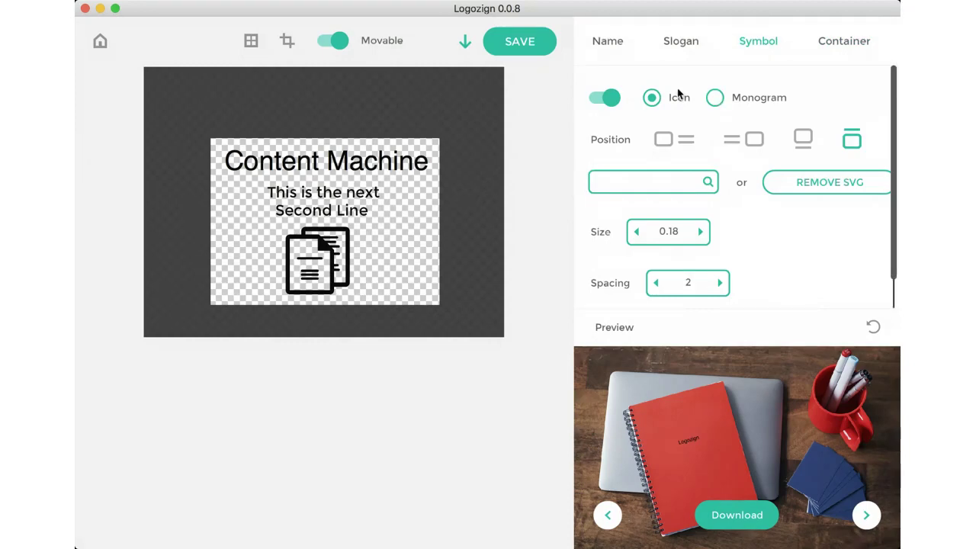
click(687, 182)
text(papaer)
key(BackSpace)
key(BackSpace)
key(BackSpace)
text(er)
click(708, 183)
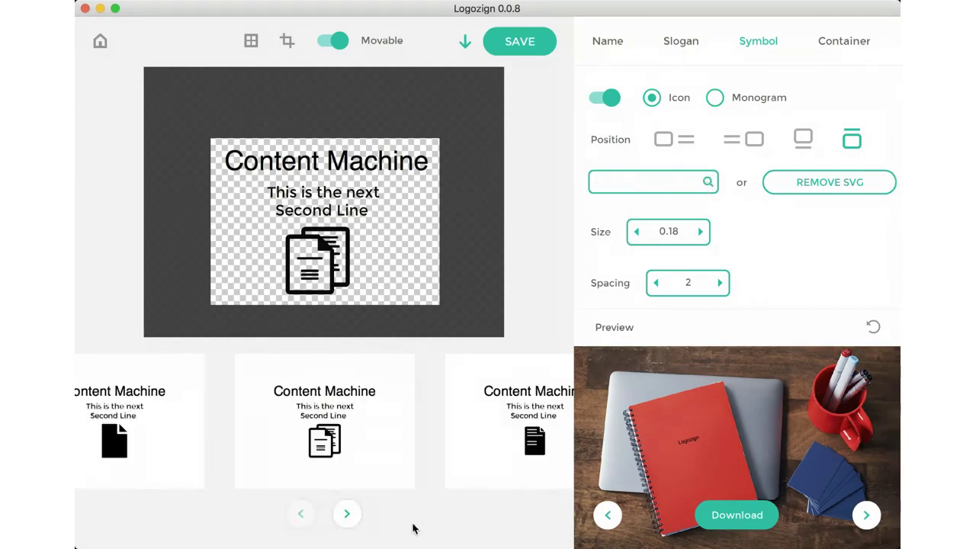
Browse the alternative symbol icons, choose the large-format printer icon, and place it centred beneath the slogan.
click(347, 516)
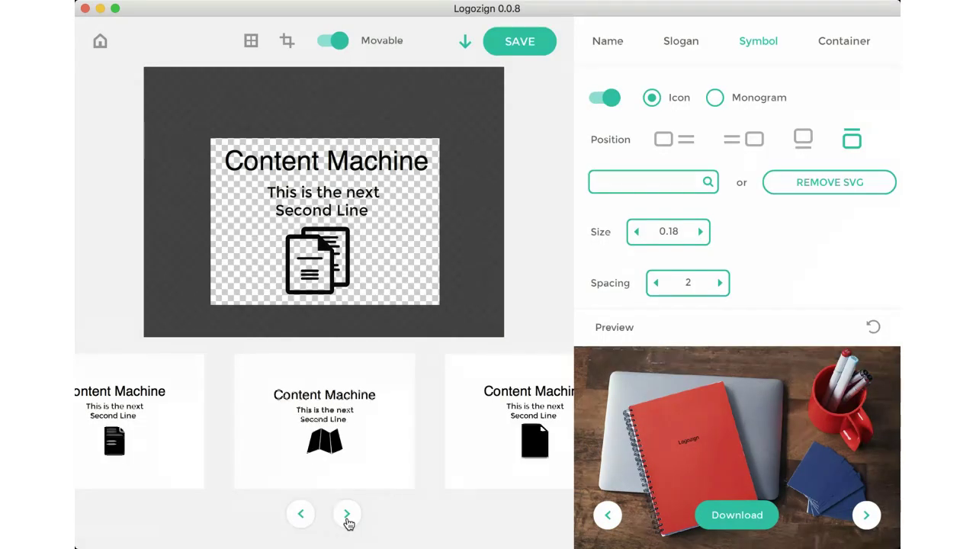
click(347, 515)
click(348, 522)
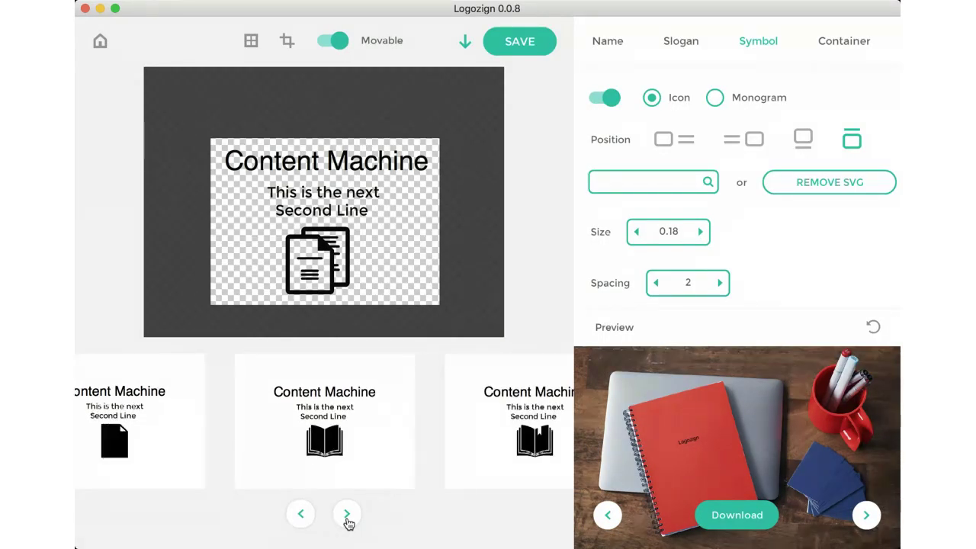
click(348, 522)
click(348, 522)
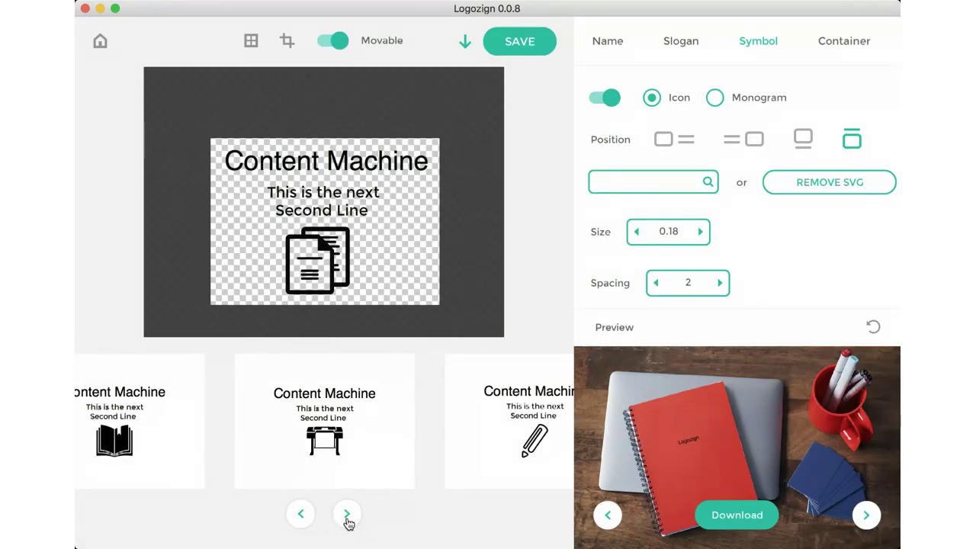
click(330, 441)
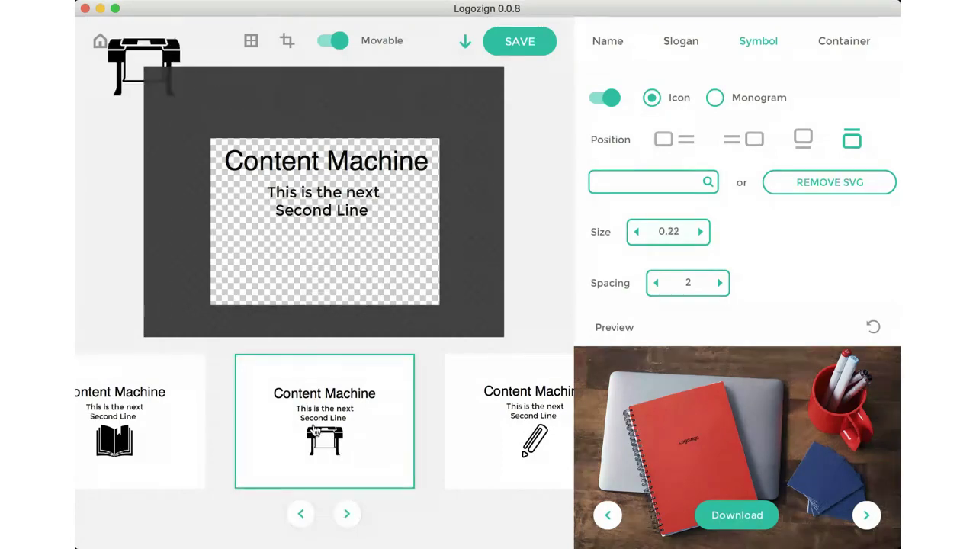
drag(137, 47, 314, 229)
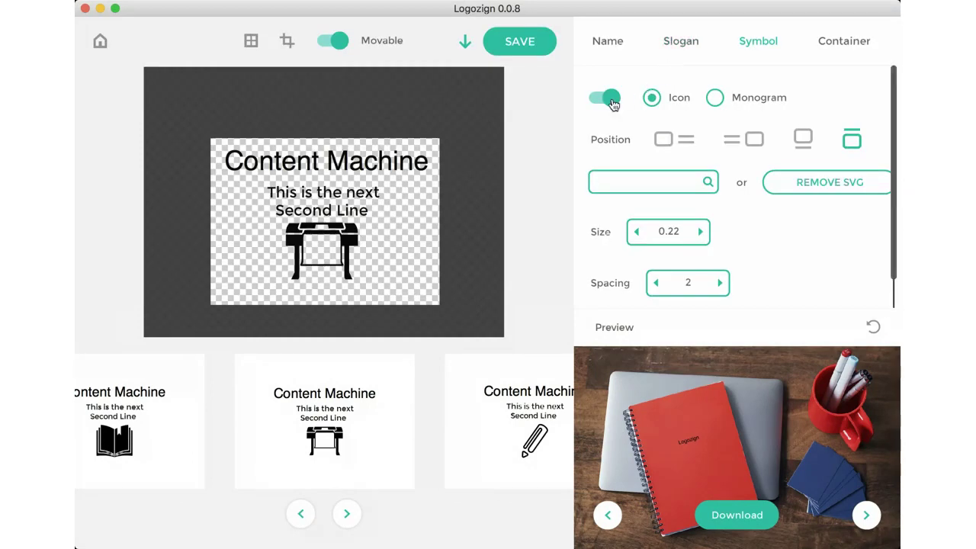
Try switching the symbol off and on, and remove its SVG from the logo.
click(611, 100)
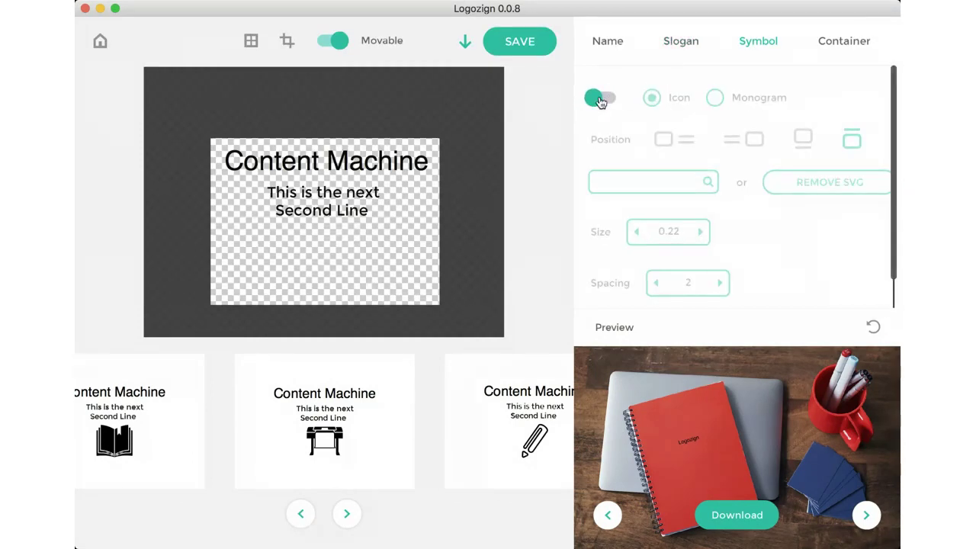
click(601, 101)
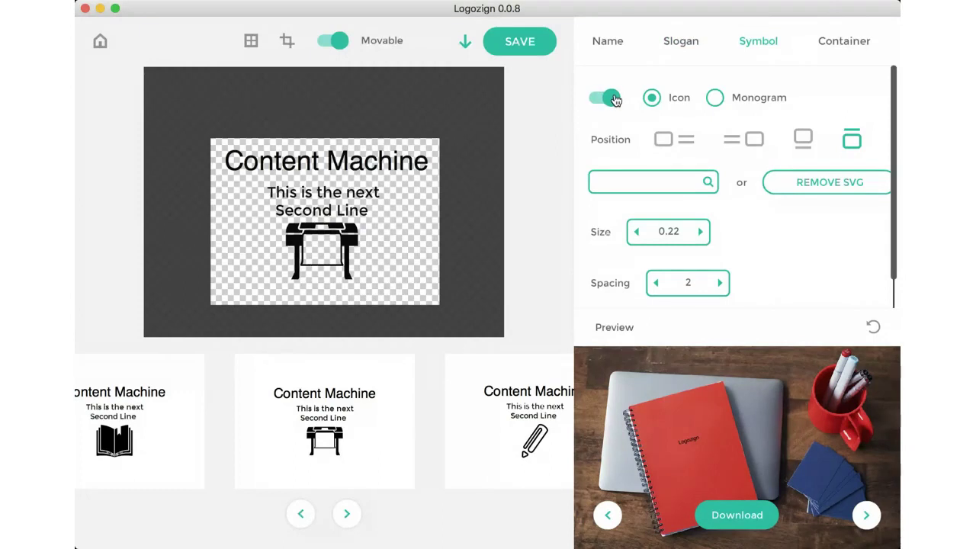
click(844, 190)
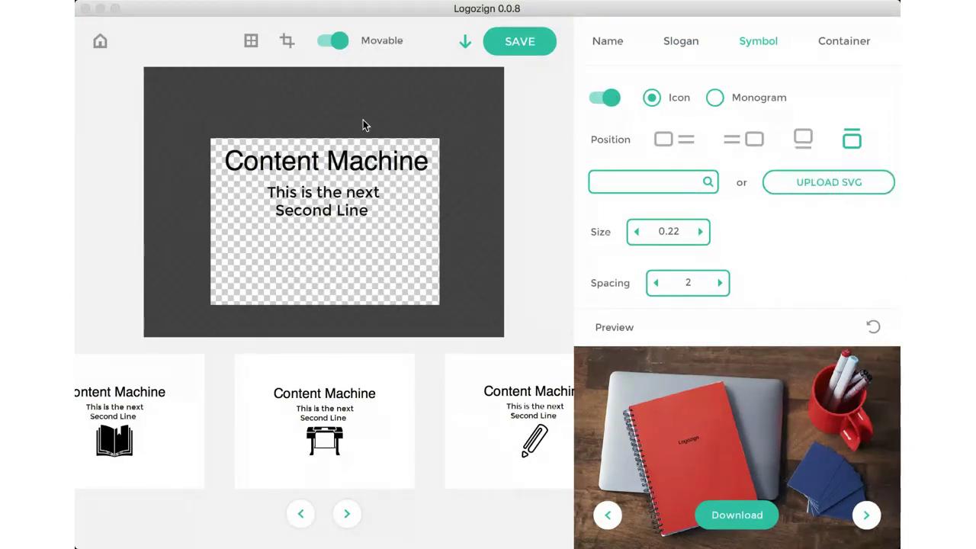
click(768, 393)
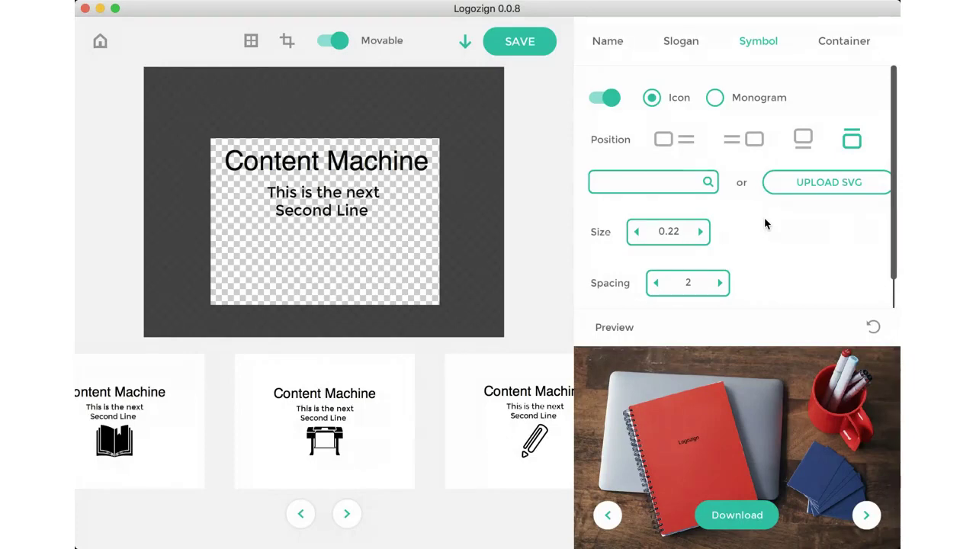
Add the large-format printer icon from the suggestions and move it beneath the slogan.
click(325, 456)
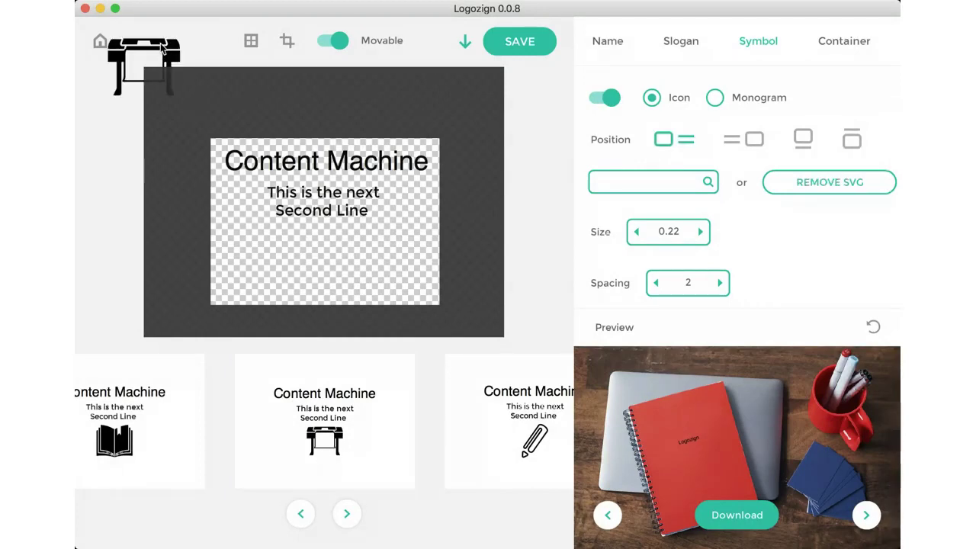
drag(133, 48, 317, 237)
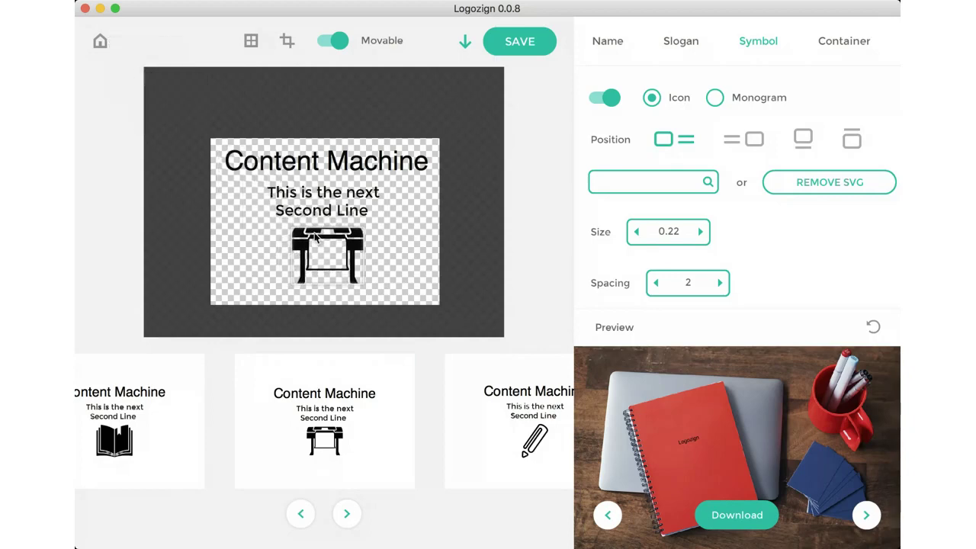
Try the container's Invert option on and off, and return the background to Transparent.
click(848, 50)
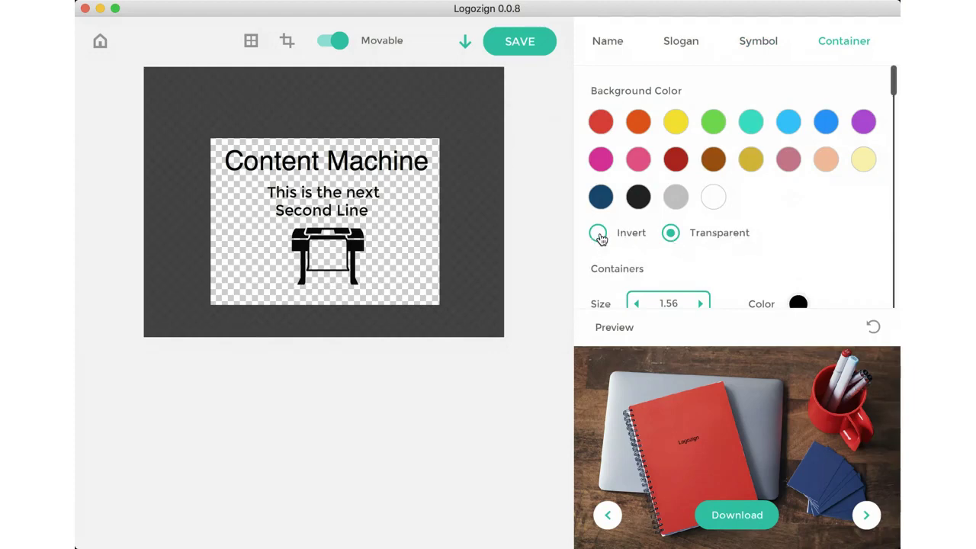
click(600, 234)
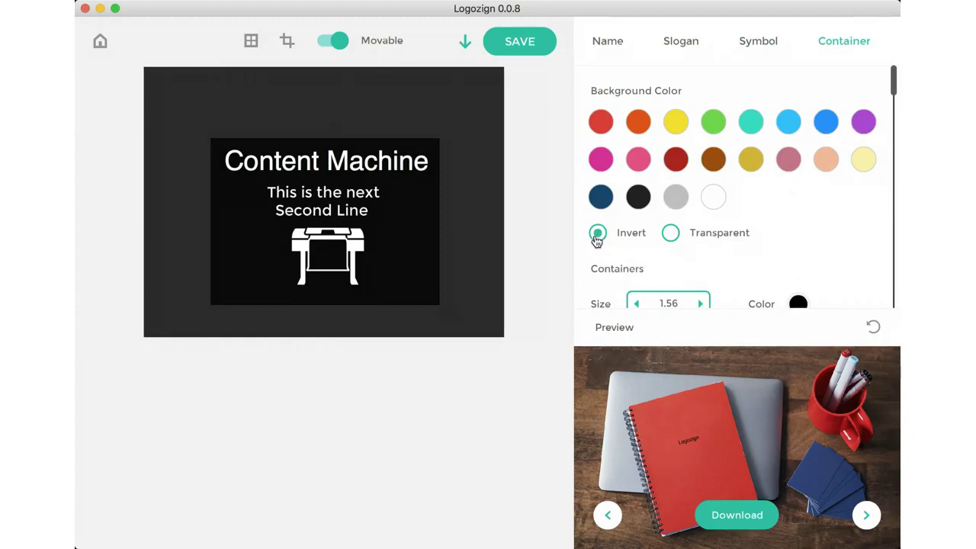
click(597, 235)
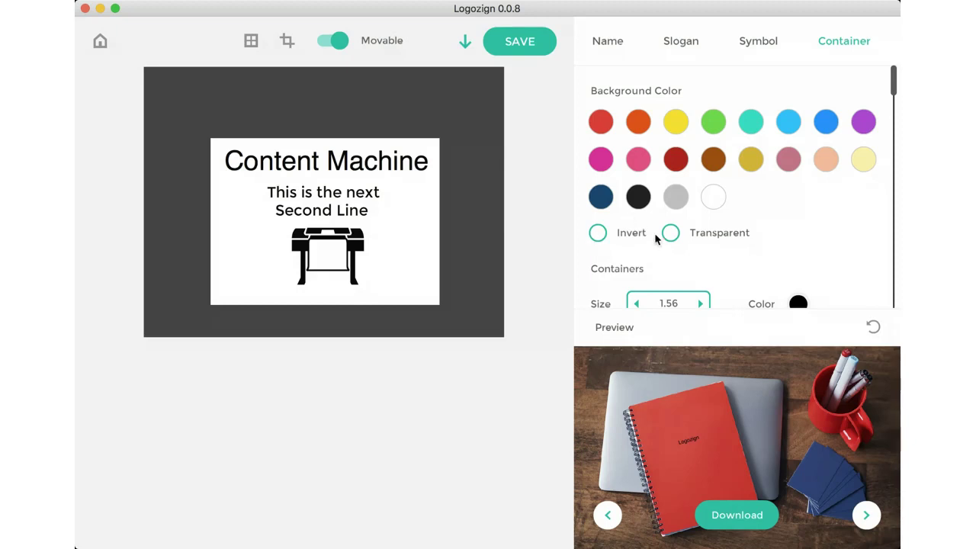
click(599, 235)
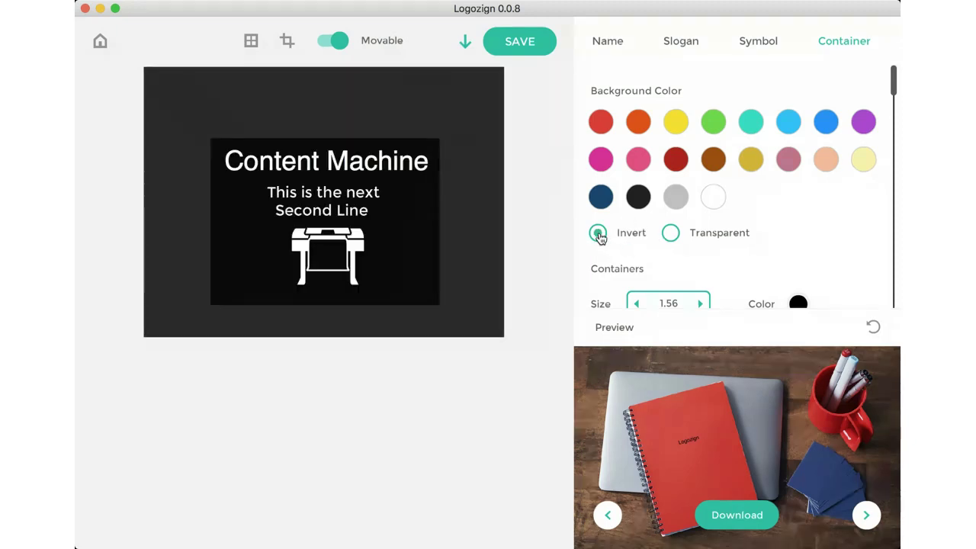
click(599, 236)
click(671, 236)
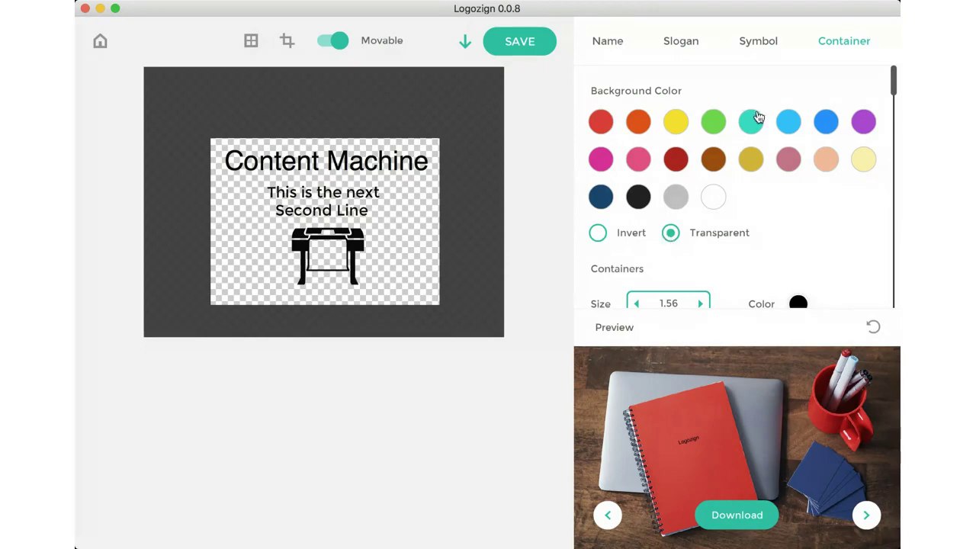
Choose turquoise as the background colour, compare it with the Transparent option, and apply Invert.
click(754, 122)
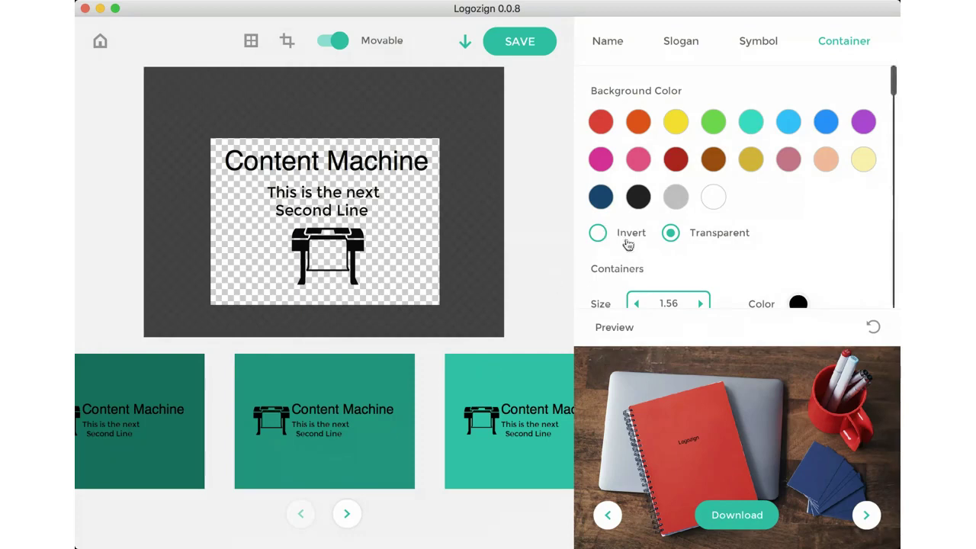
click(670, 235)
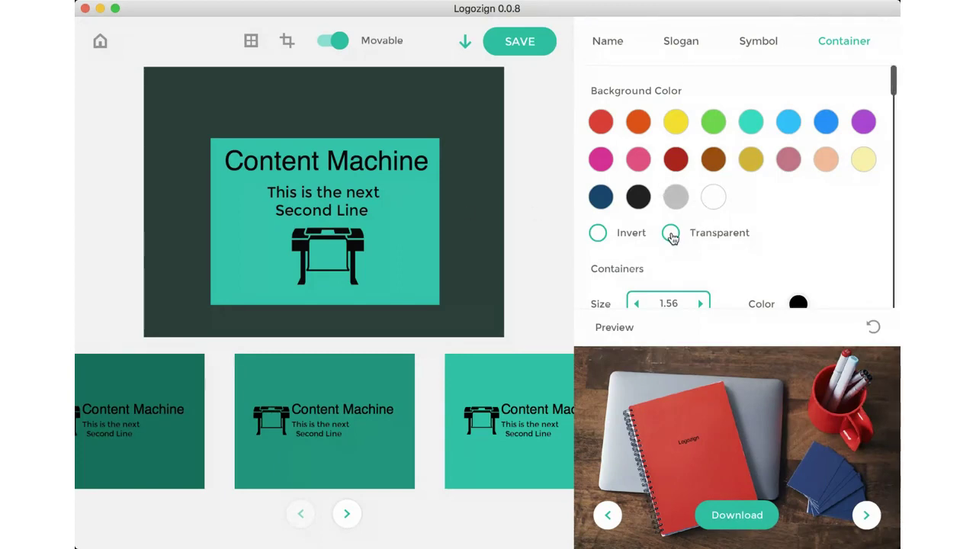
click(600, 237)
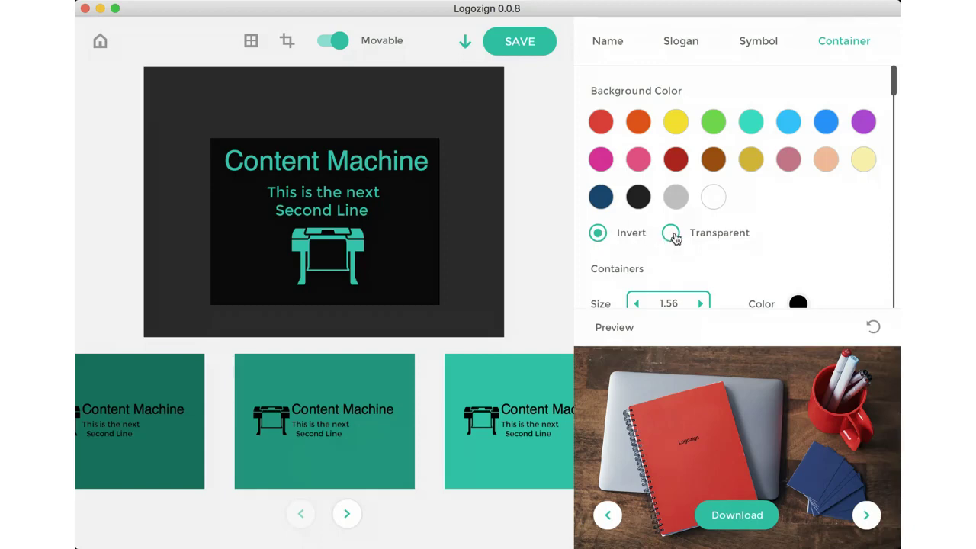
click(671, 233)
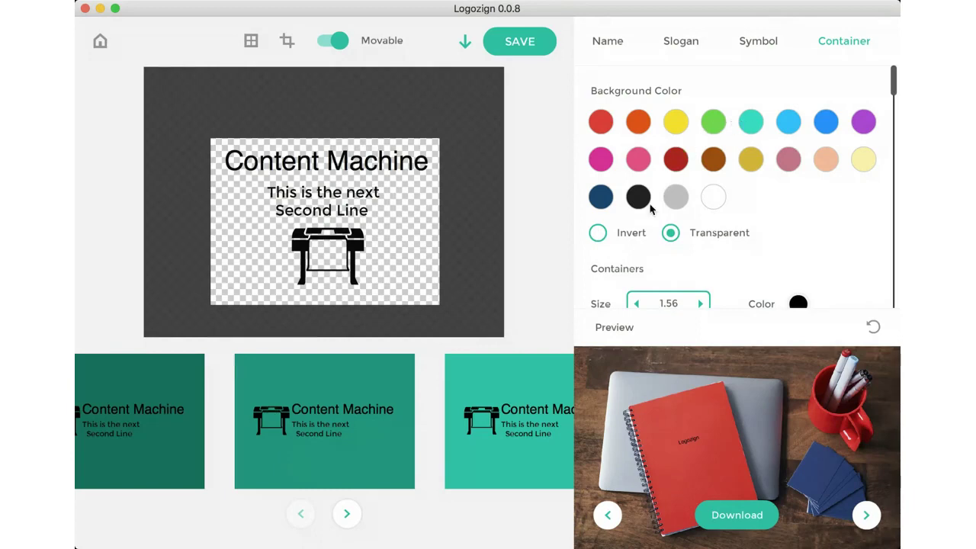
click(596, 233)
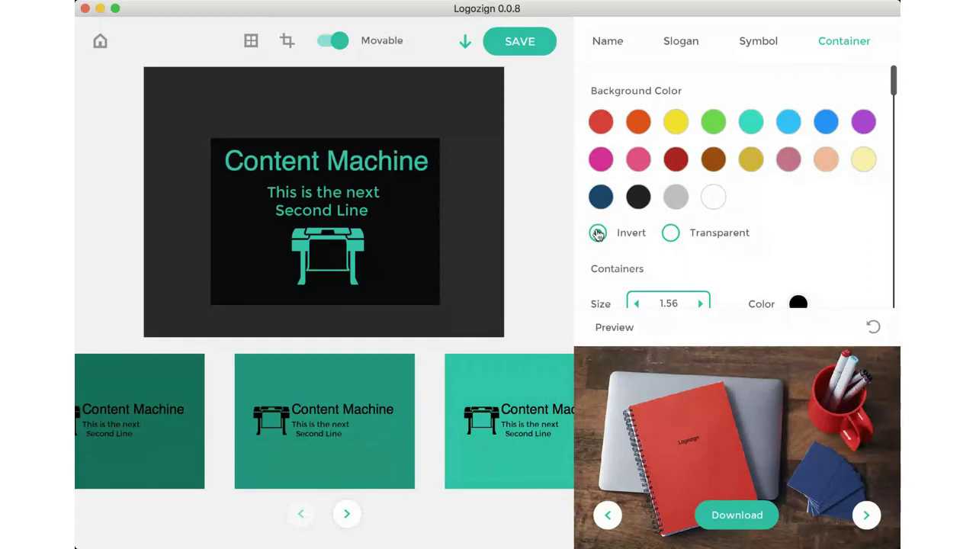
Refresh the preview with the current logo and browse the mockups through to the black T-shirt.
click(874, 328)
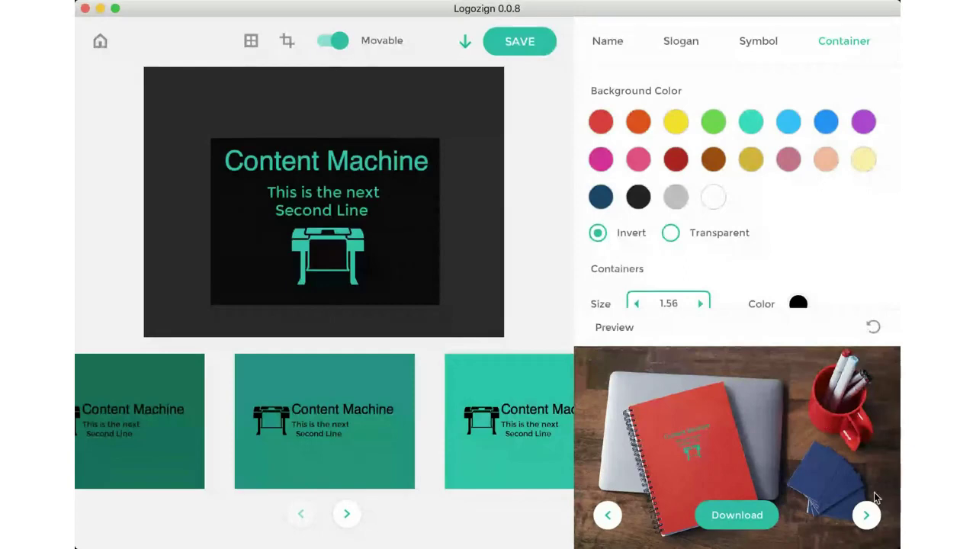
click(867, 519)
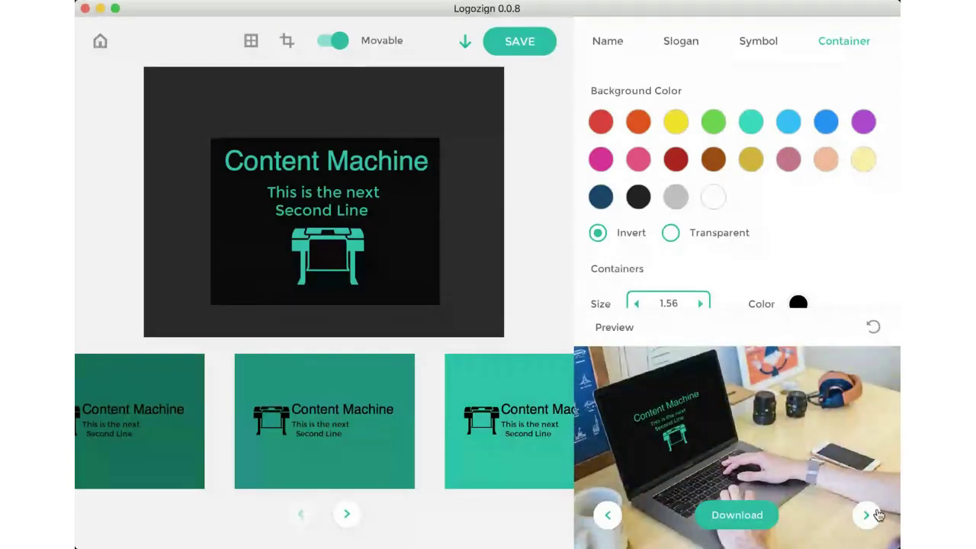
click(869, 518)
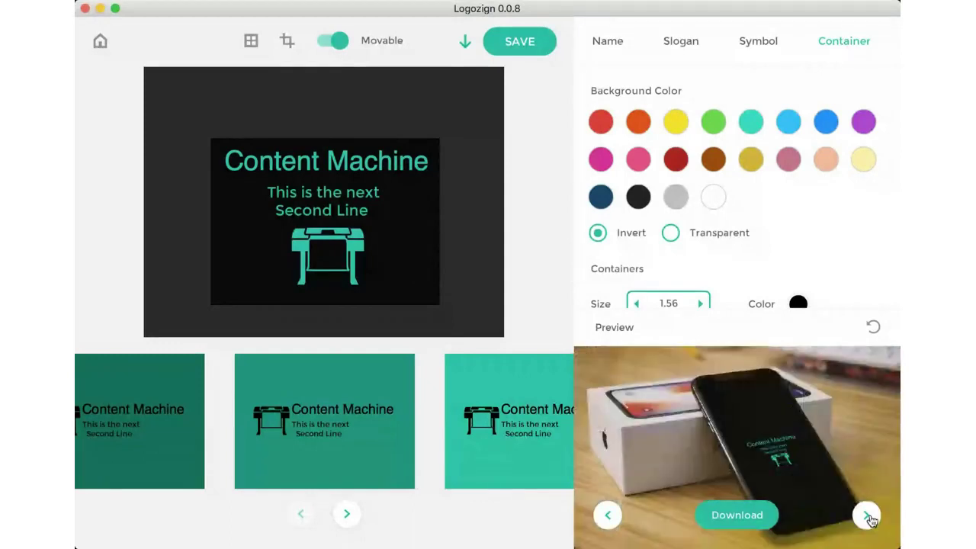
click(868, 518)
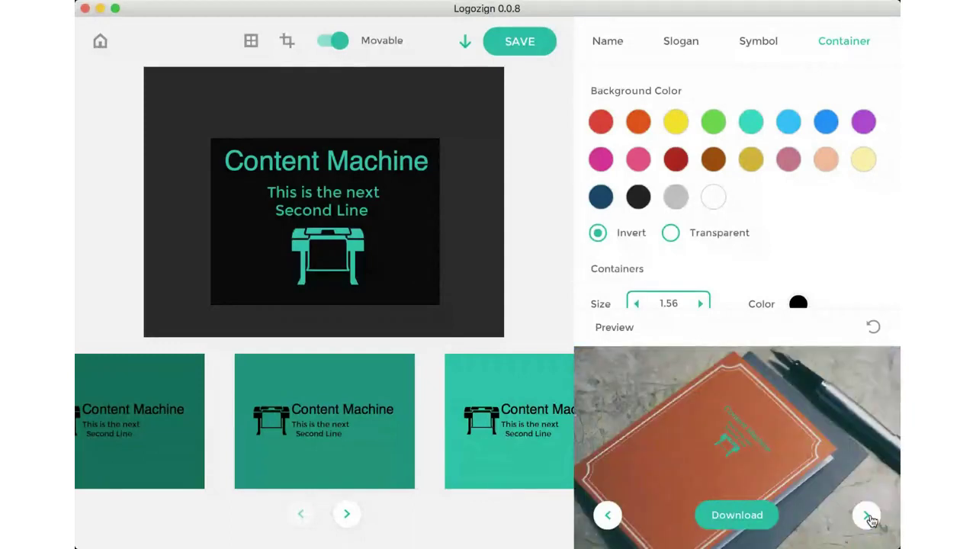
click(869, 518)
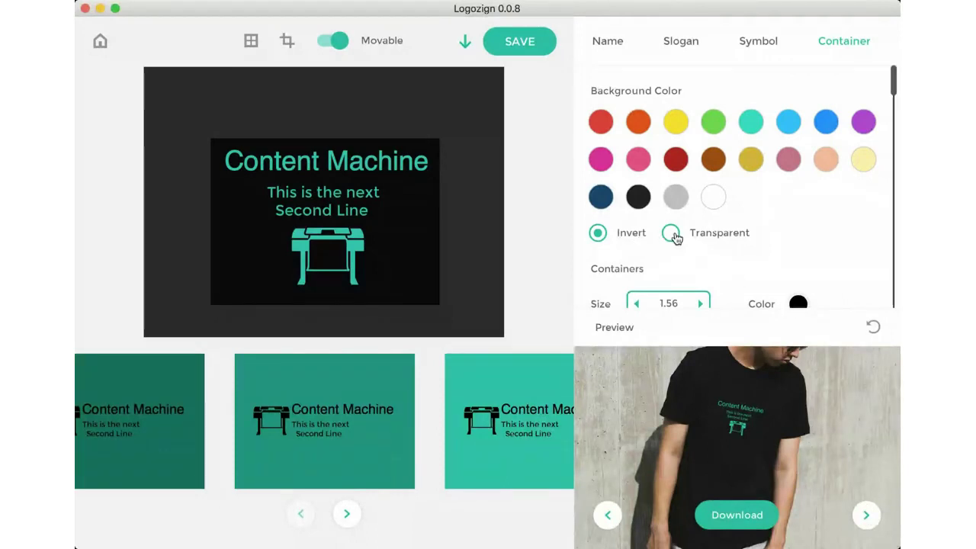
Try the Transparent background and switch the symbol off and on again.
click(671, 233)
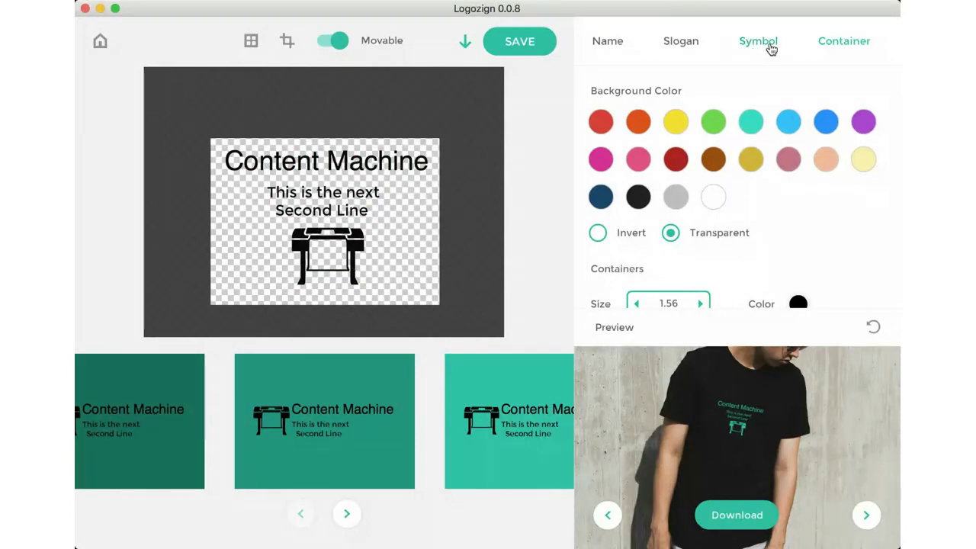
click(766, 43)
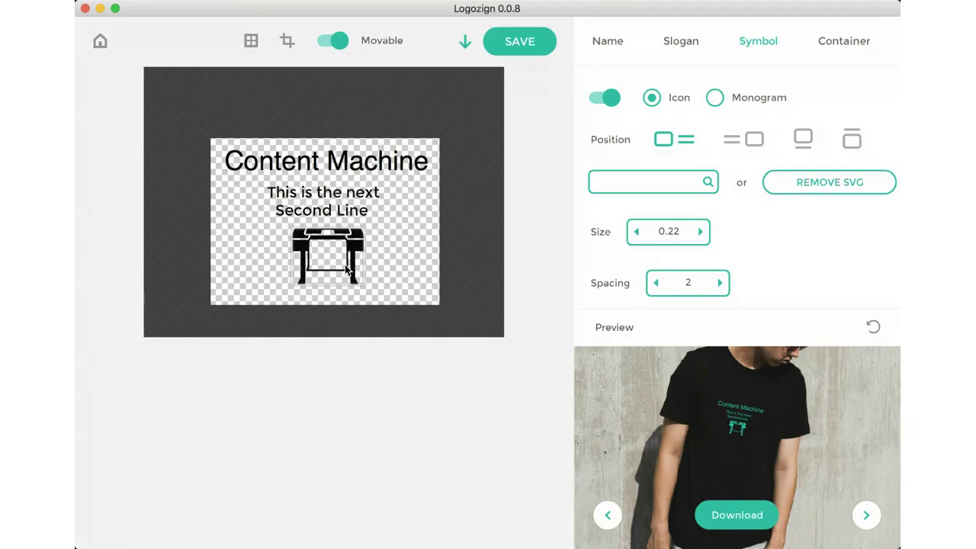
click(608, 98)
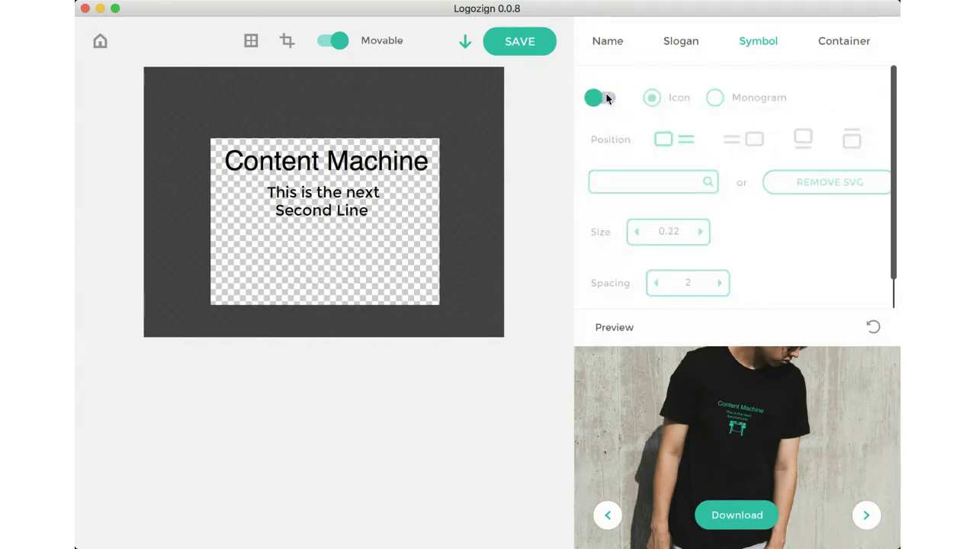
click(603, 101)
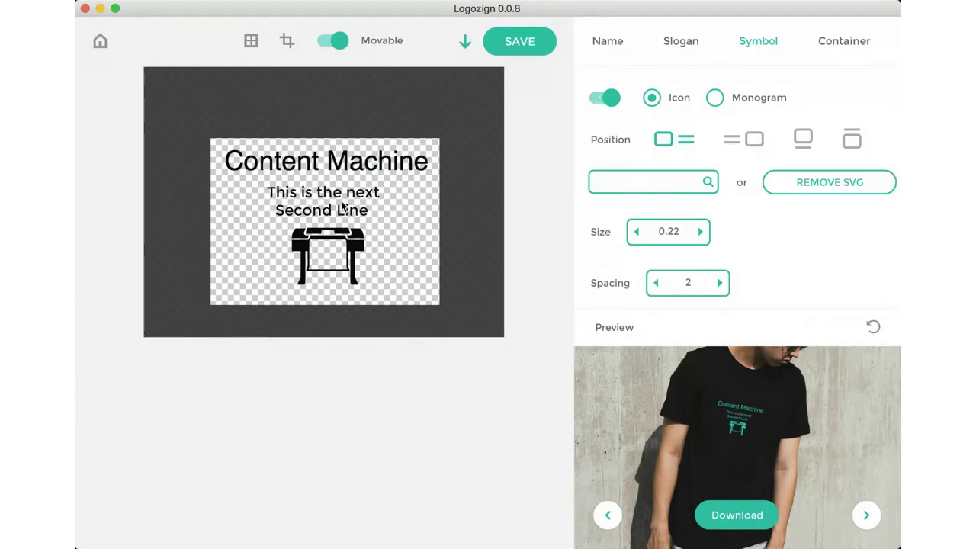
Try editing the slogan text by deleting the last two letters of "Second Line" and retyping "ne".
click(681, 44)
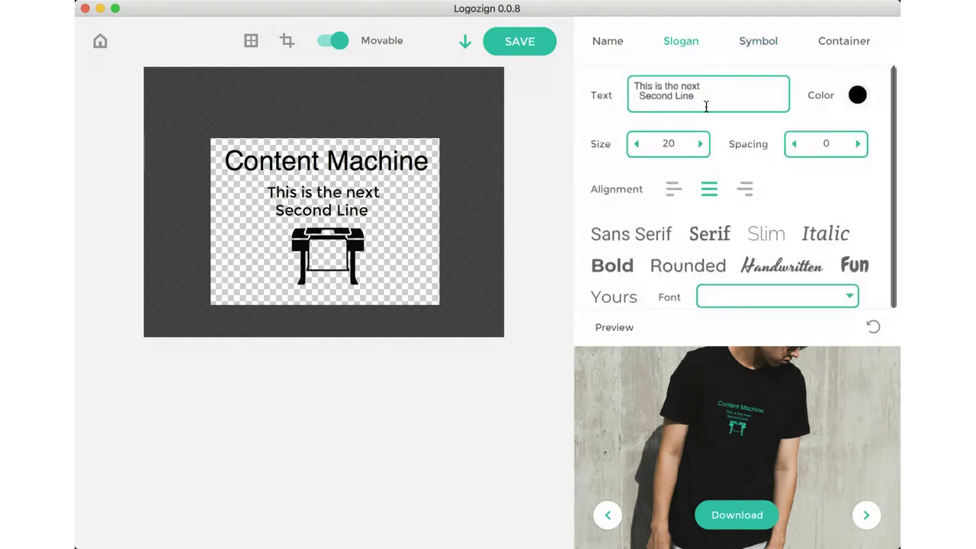
key(BackSpace)
key(BackSpace)
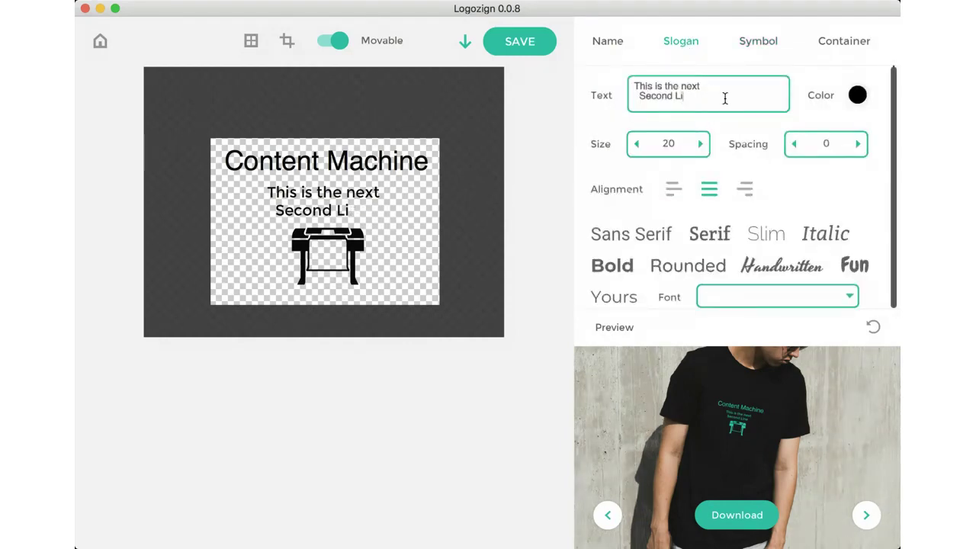
text(ne)
Set the logo background to Invert and download the logo.
click(842, 43)
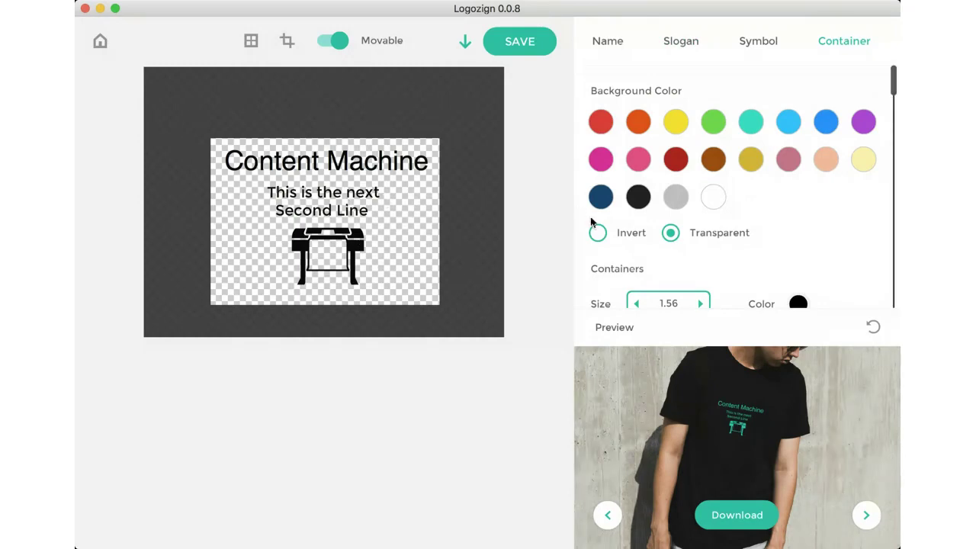
click(598, 235)
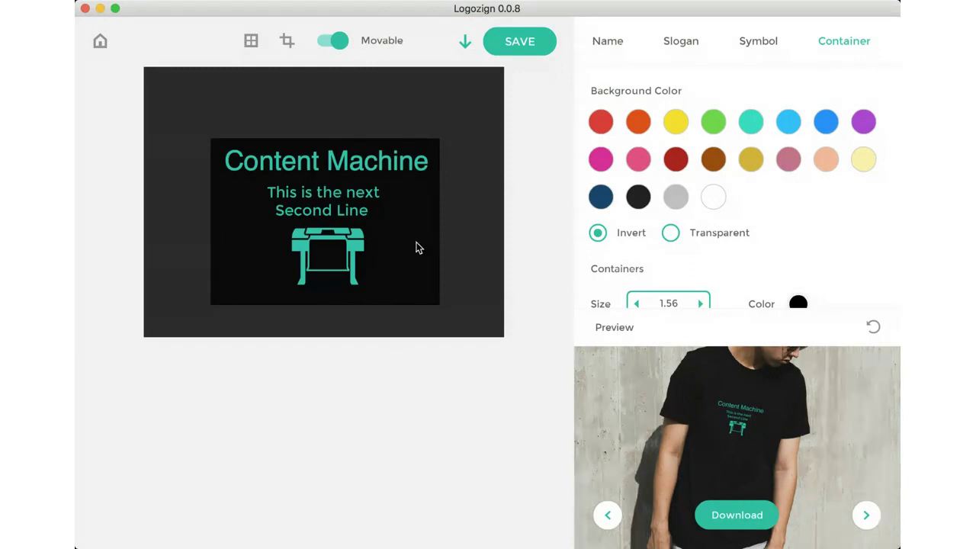
click(465, 40)
click(684, 242)
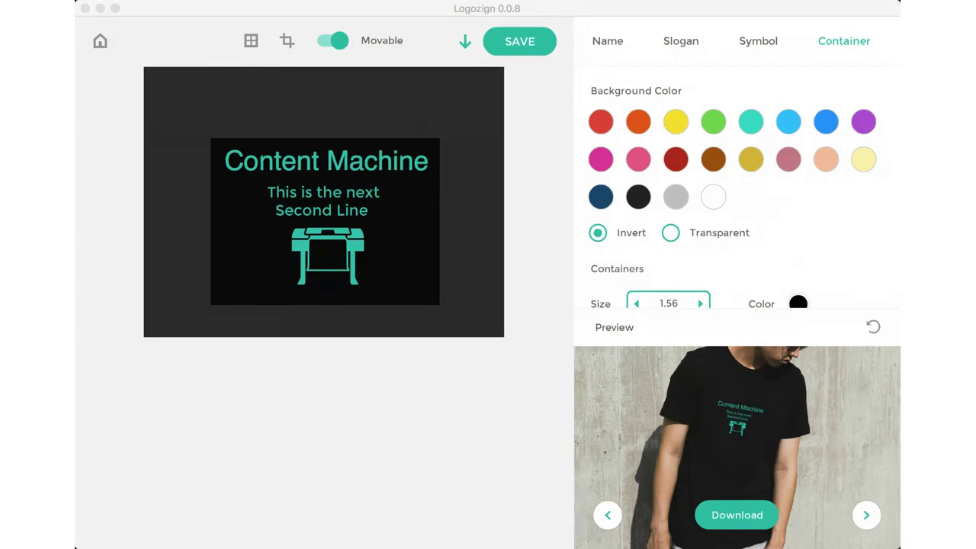
Refresh the T-shirt mockup preview with the inverted logo.
click(874, 328)
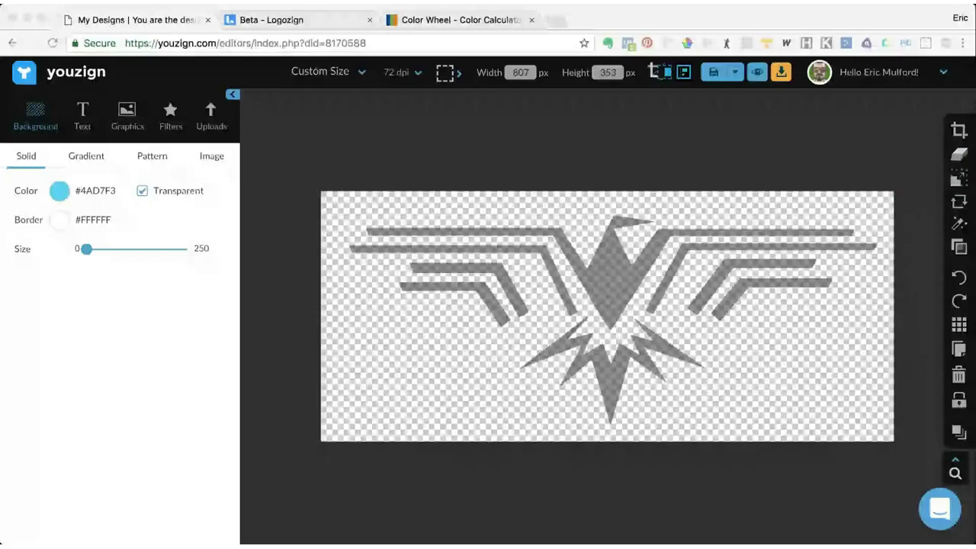
Switch to the Youzign design, delete the grey eagle graphic from the canvas and upload the copied Content Machine logo image.
click(603, 309)
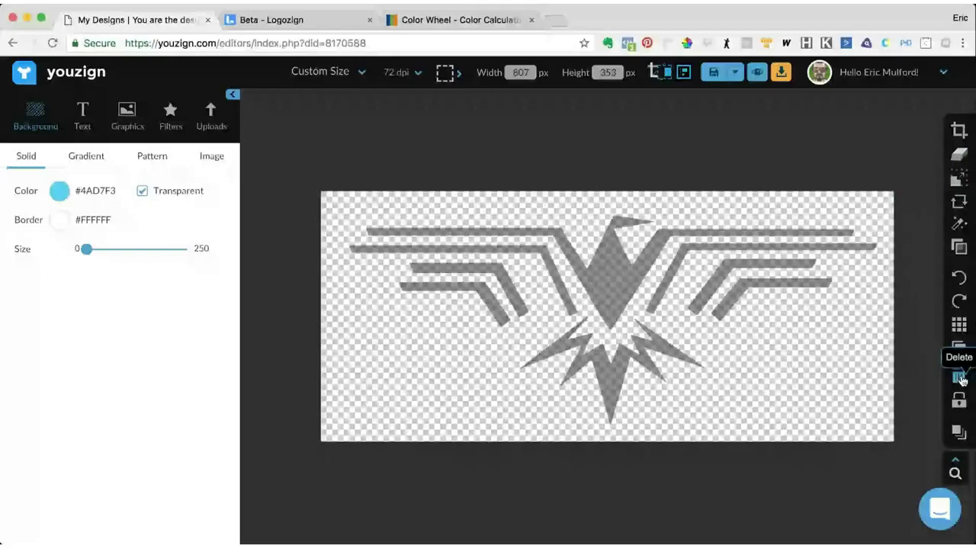
click(959, 377)
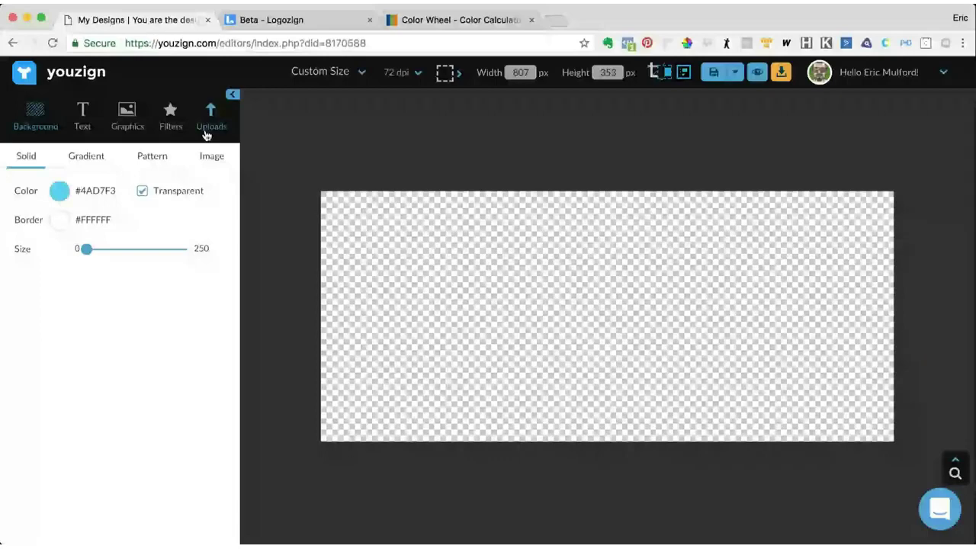
click(208, 122)
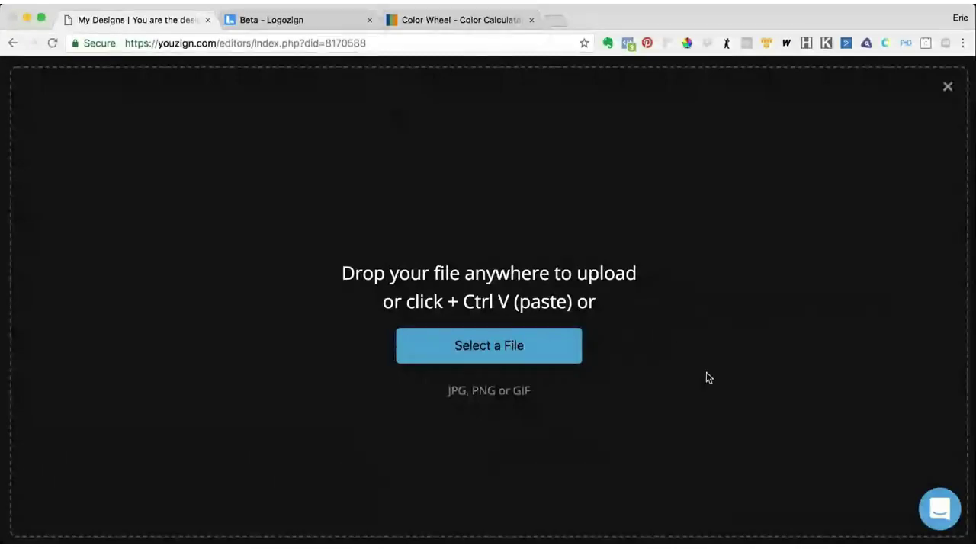
key(super+v)
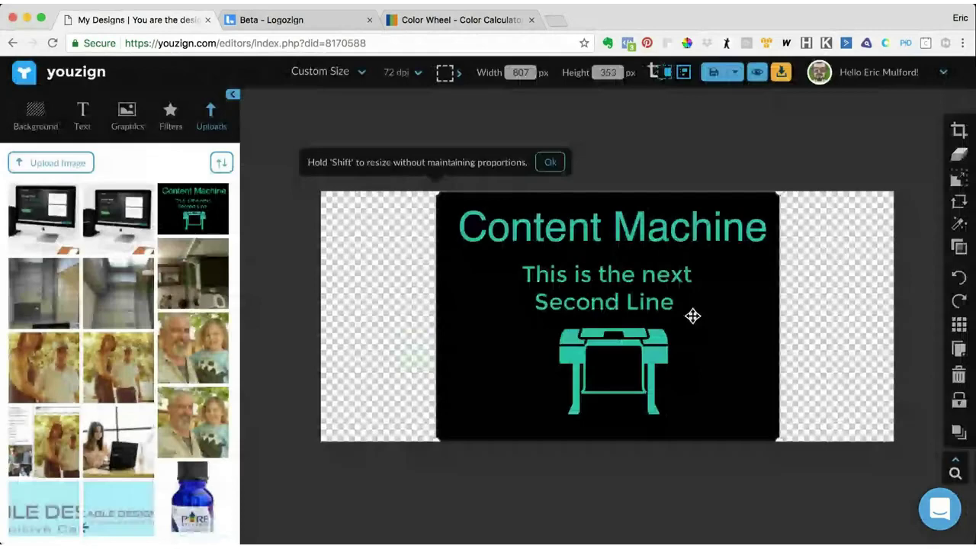
Enlarge the logo image to the full canvas height and move it against the canvas's right edge.
drag(693, 316, 633, 309)
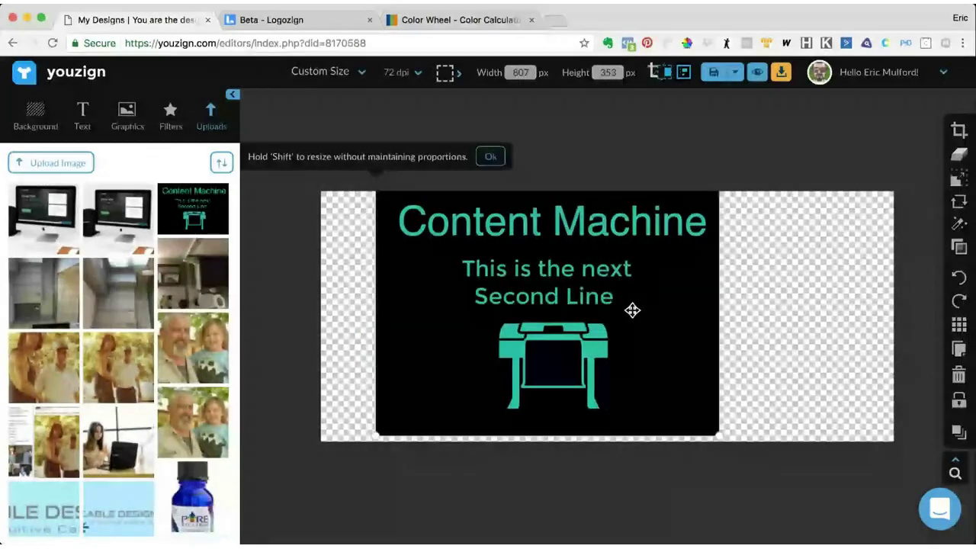
drag(632, 309, 642, 315)
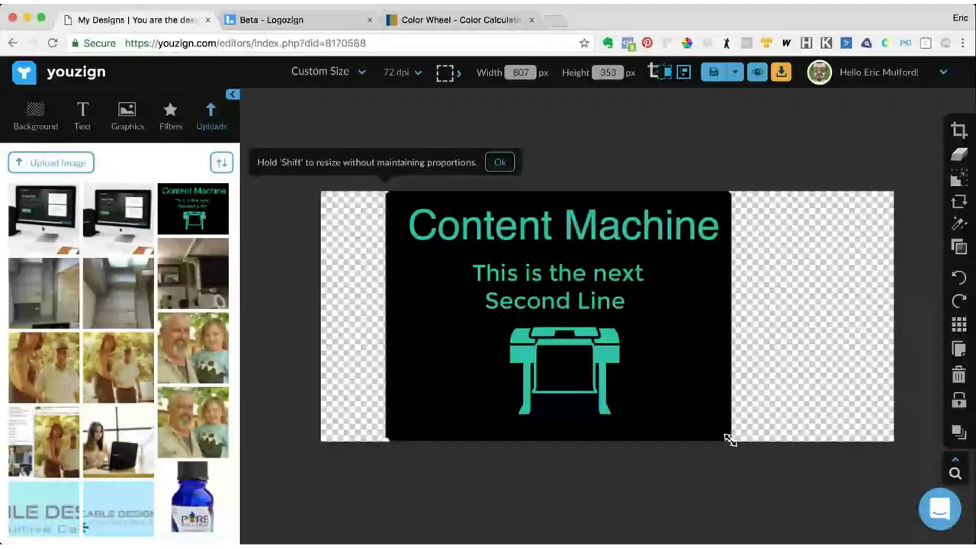
drag(701, 415, 863, 353)
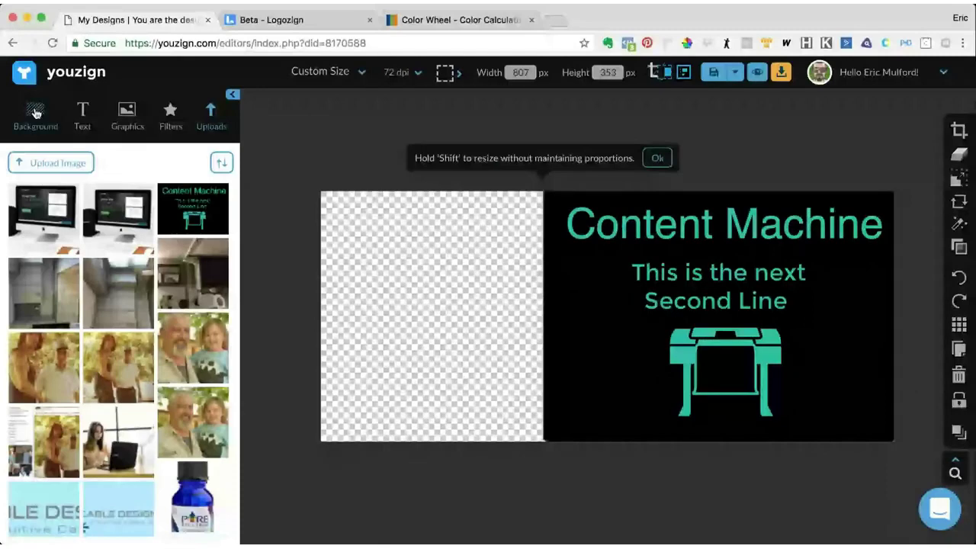
Fill the canvas background with a teal radial gradient.
click(34, 113)
click(86, 157)
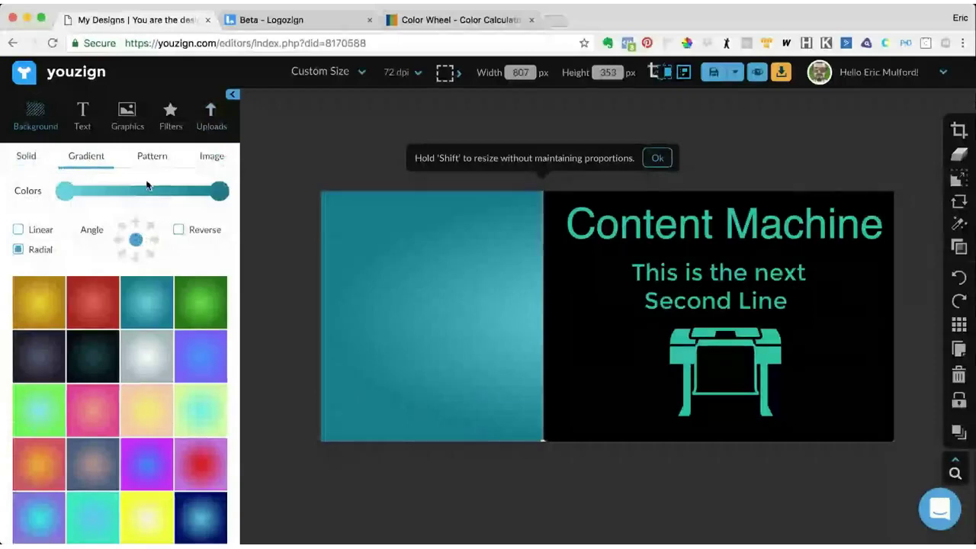
Shrink the logo image and fit it into the upper-right corner of the canvas.
drag(566, 196, 546, 208)
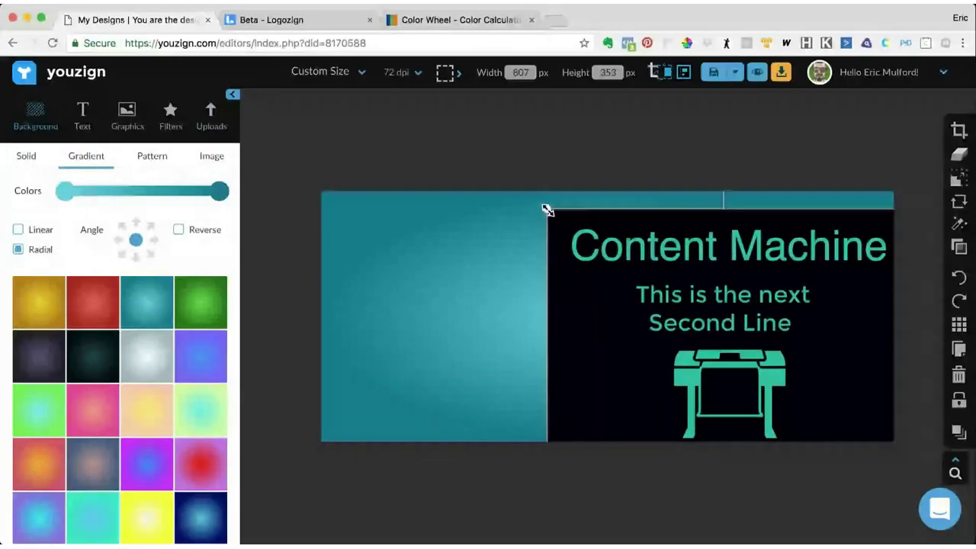
drag(548, 211, 756, 240)
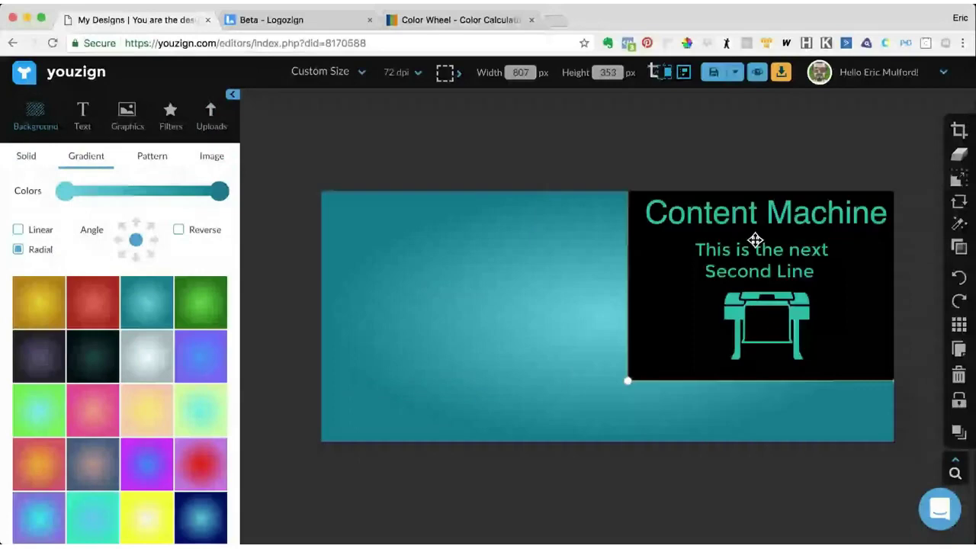
drag(755, 240, 490, 211)
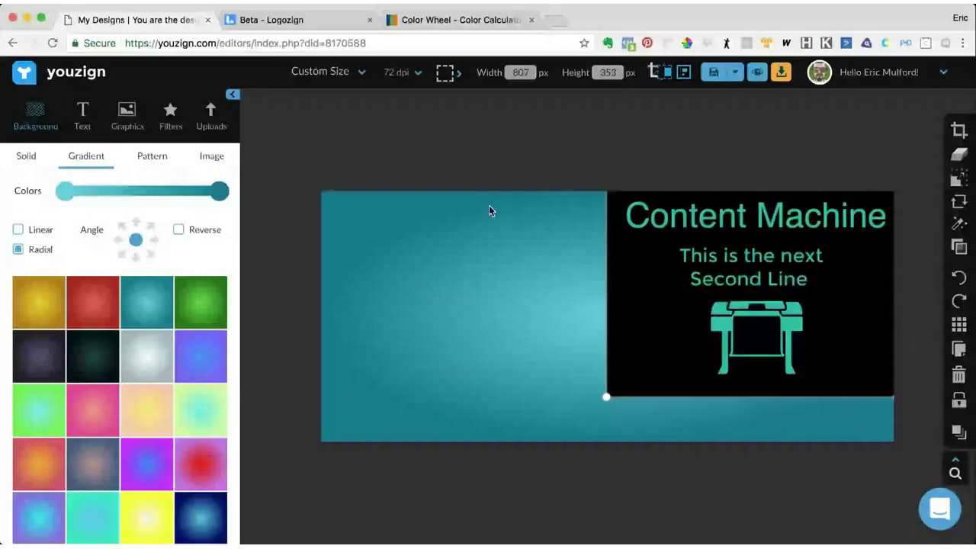
Add a black solid rectangle shape at full canvas height and align it with the canvas's right edge.
click(127, 114)
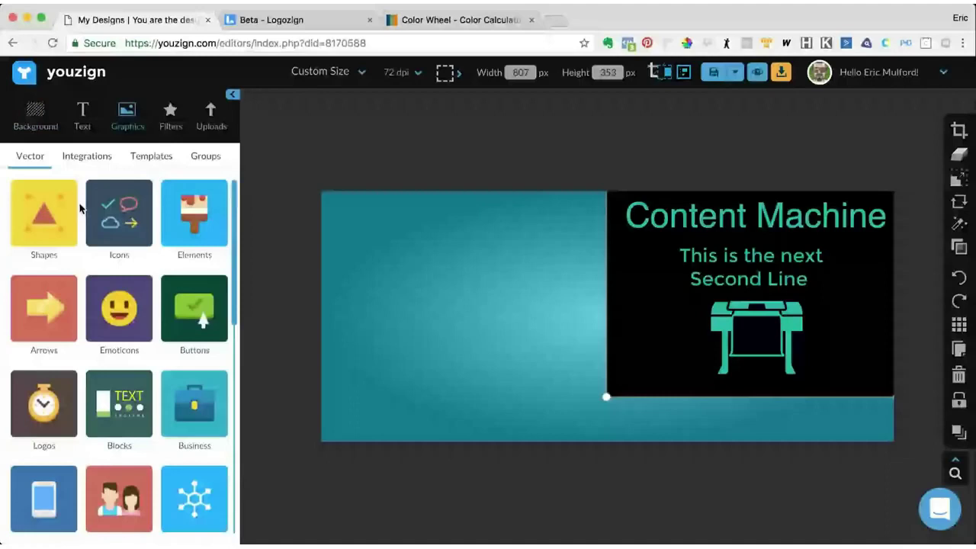
click(80, 208)
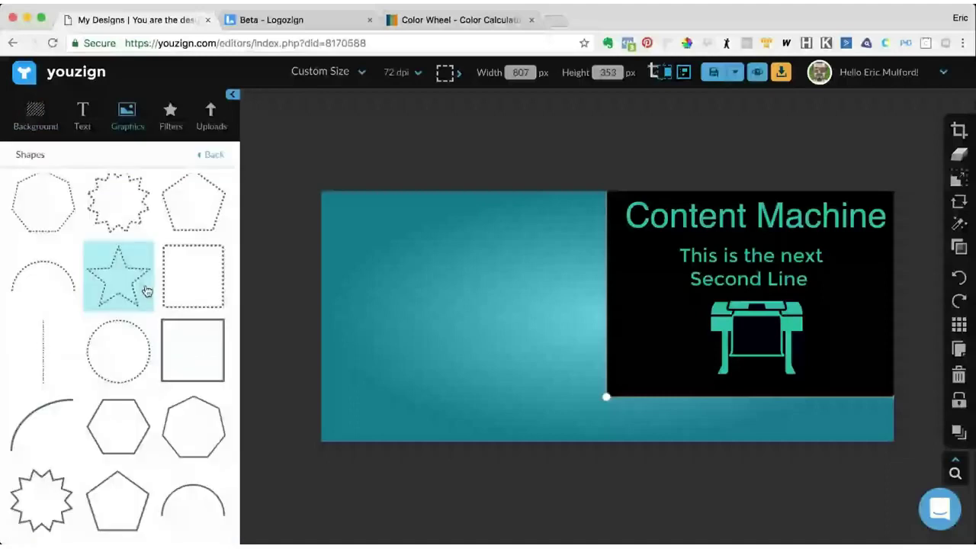
click(146, 290)
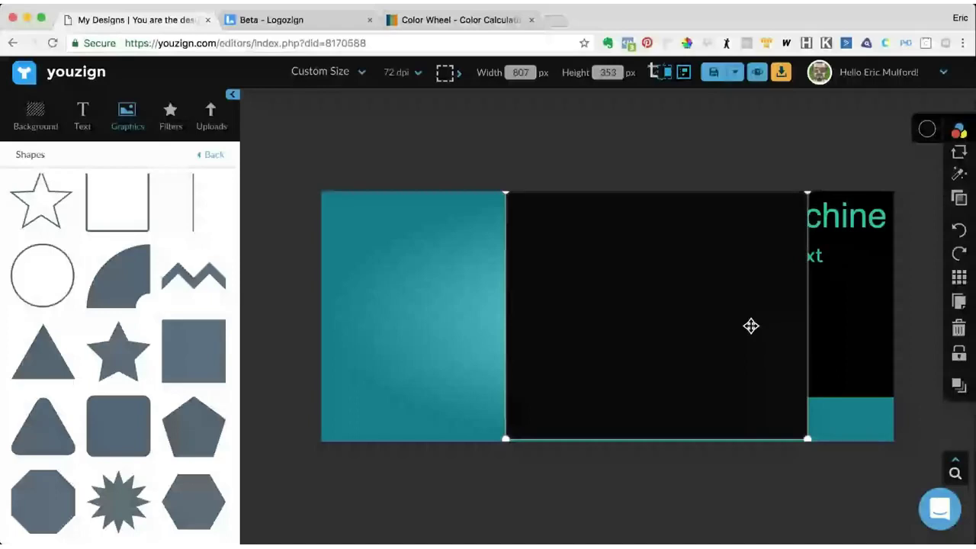
drag(751, 327, 839, 326)
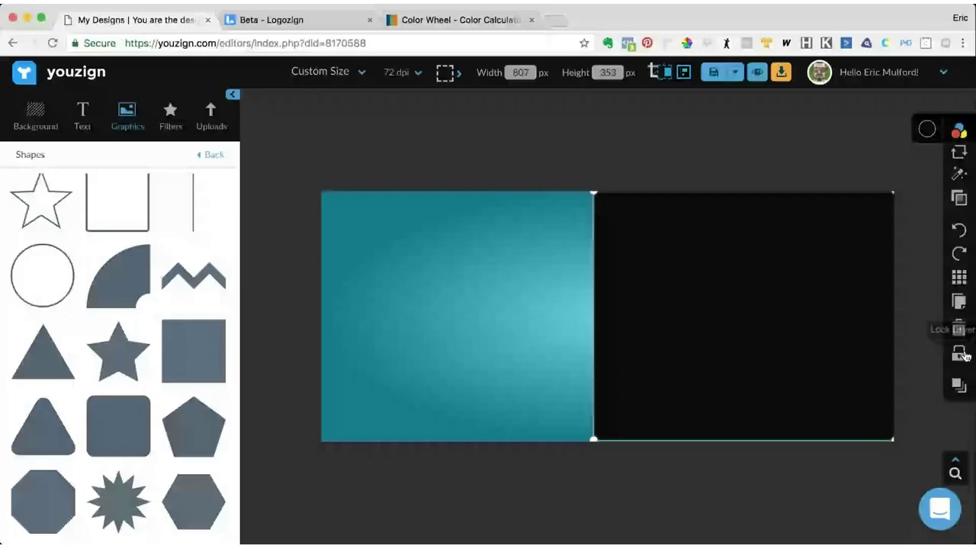
Send the black rectangle behind the logo image.
click(963, 354)
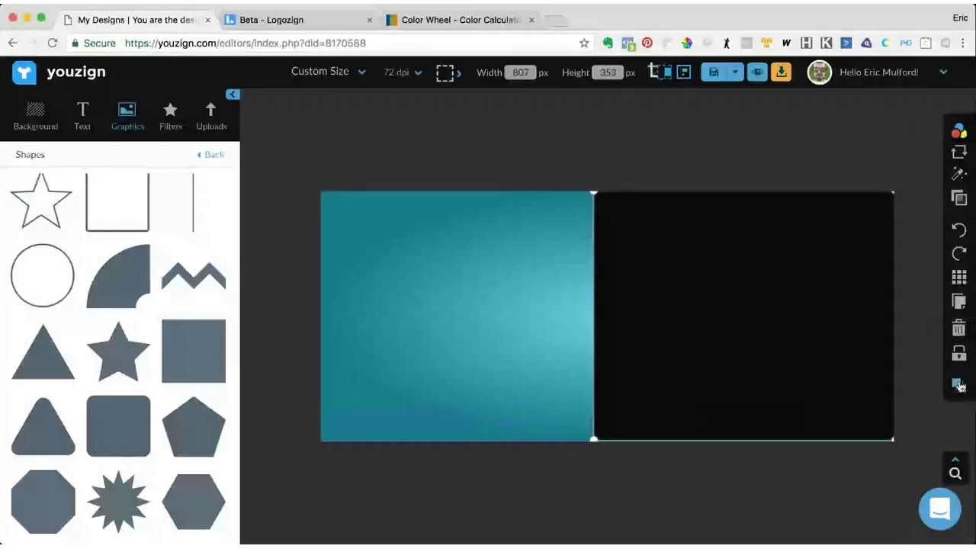
click(960, 386)
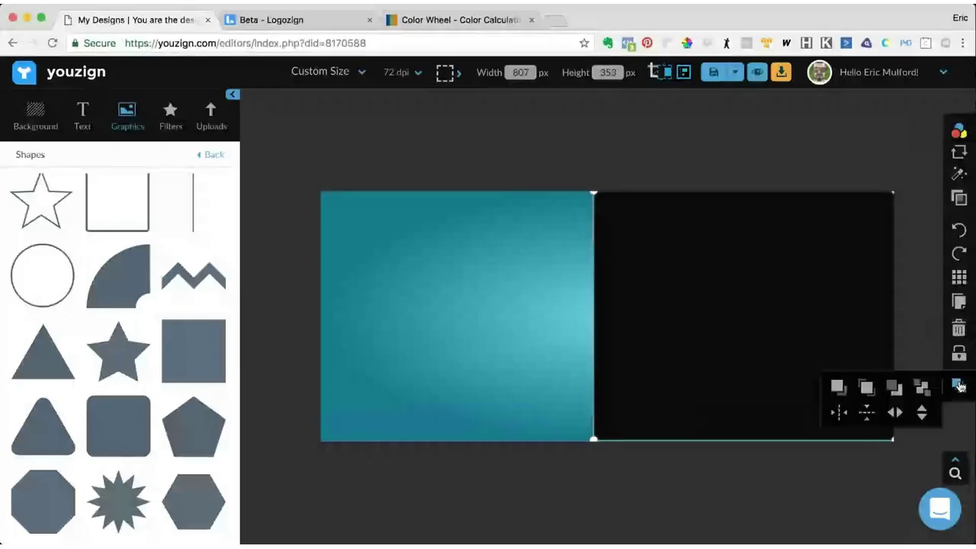
click(901, 394)
Shrink the logo near the black rectangle's upper-right corner and extend the rectangle to cover about two thirds of the canvas width.
click(776, 294)
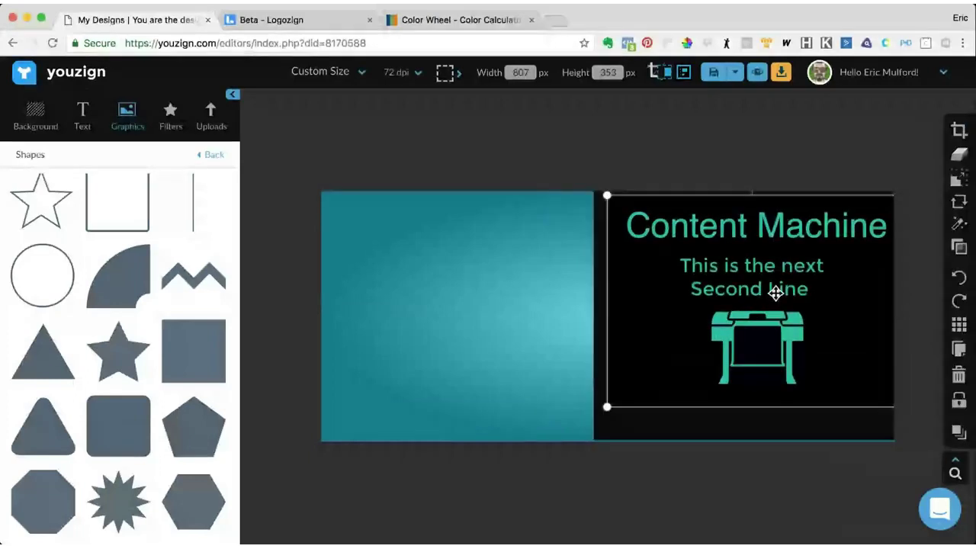
drag(607, 406, 734, 312)
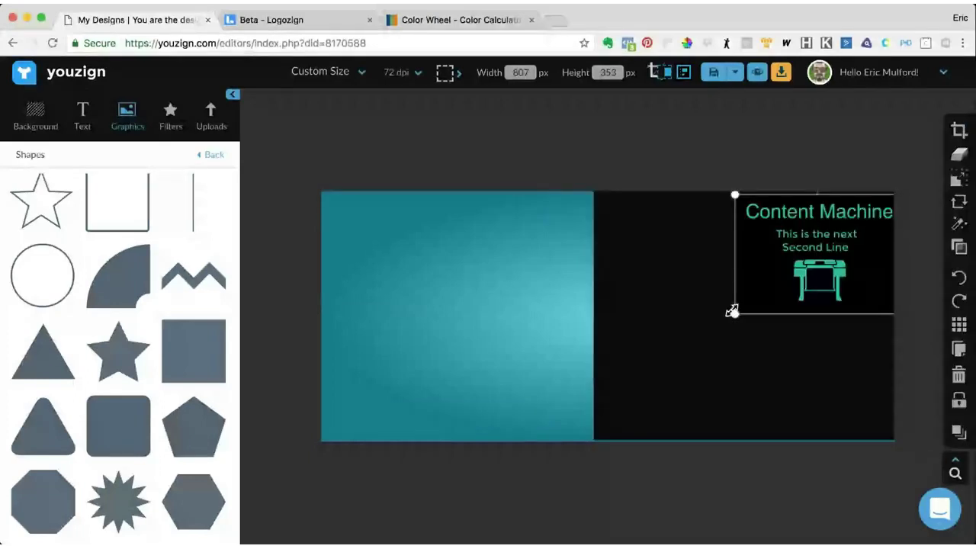
click(610, 311)
drag(594, 311, 647, 311)
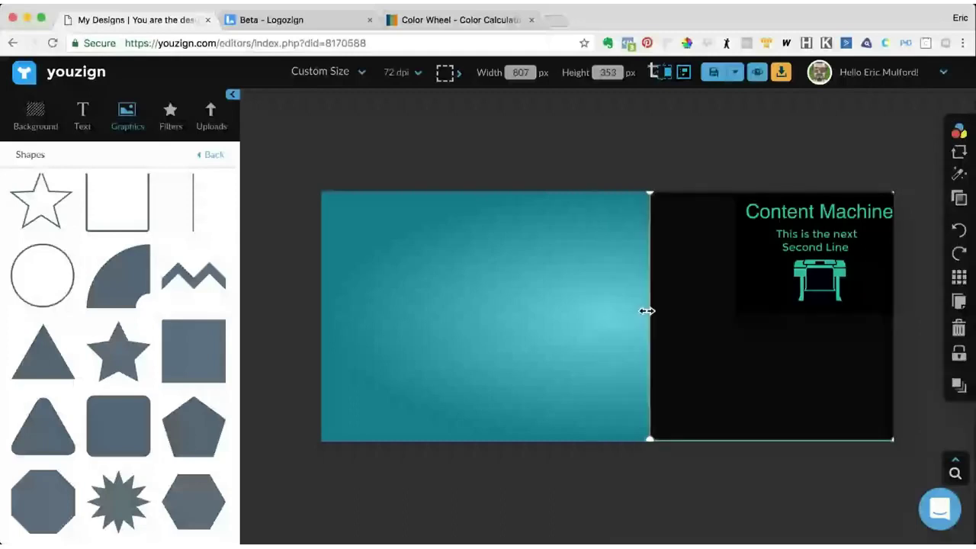
drag(647, 311, 652, 331)
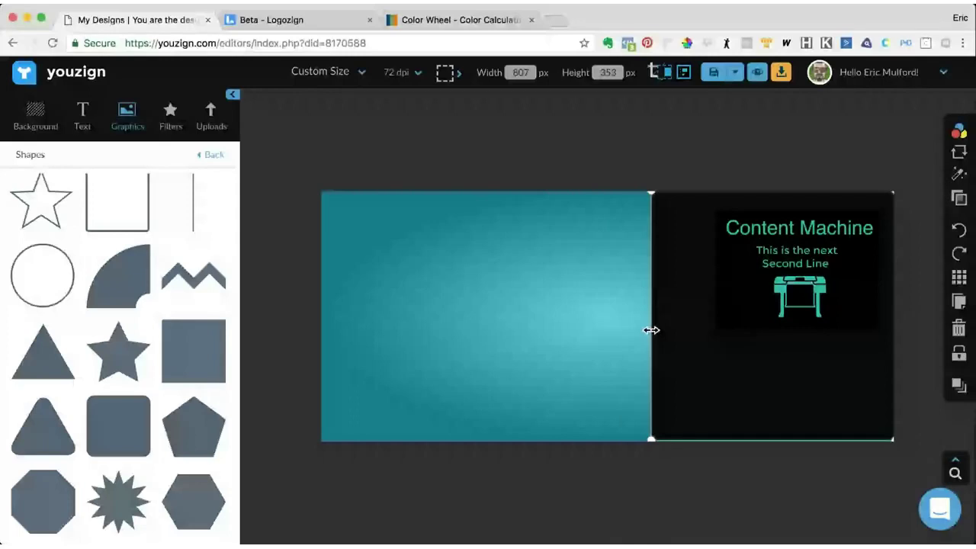
drag(652, 331, 510, 330)
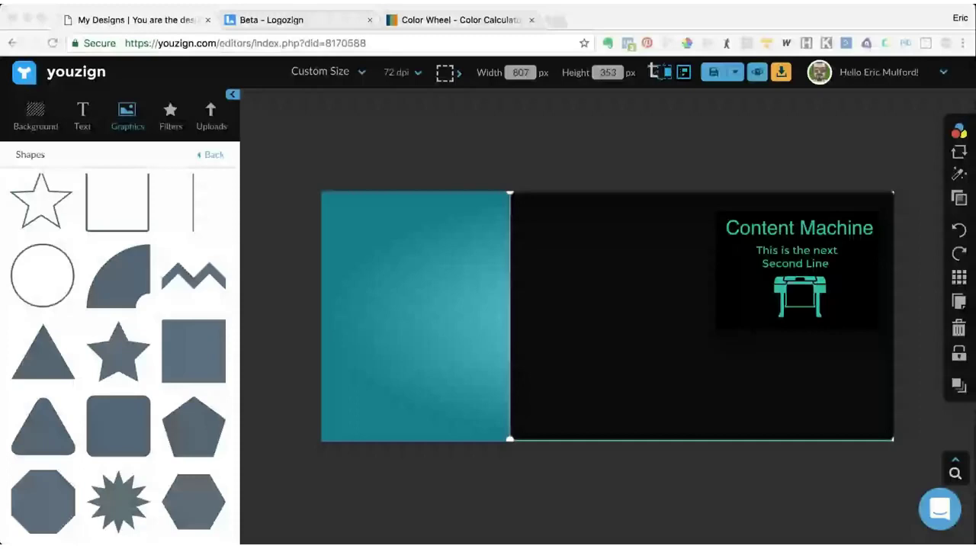
Move the logo from the upper-right corner toward the middle of the black rectangle.
click(781, 303)
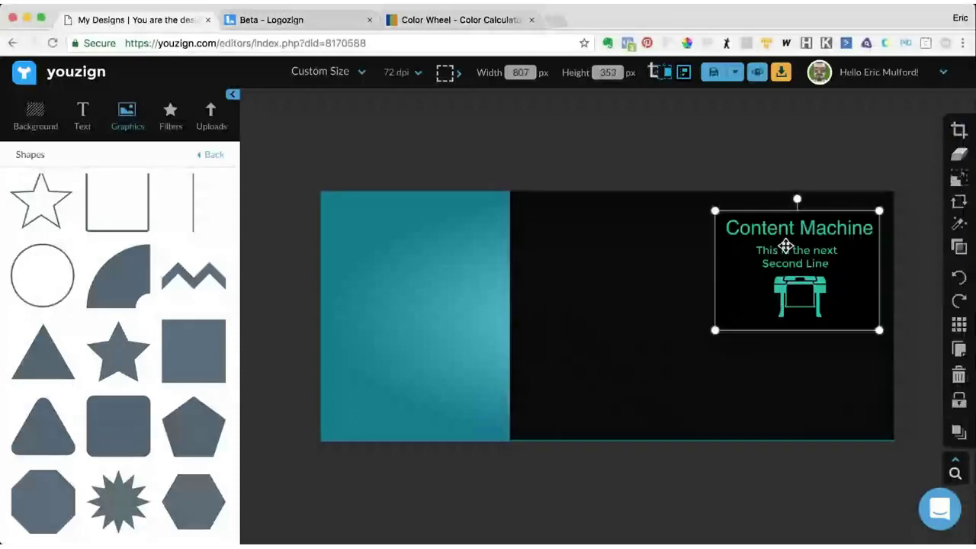
drag(785, 246, 784, 246)
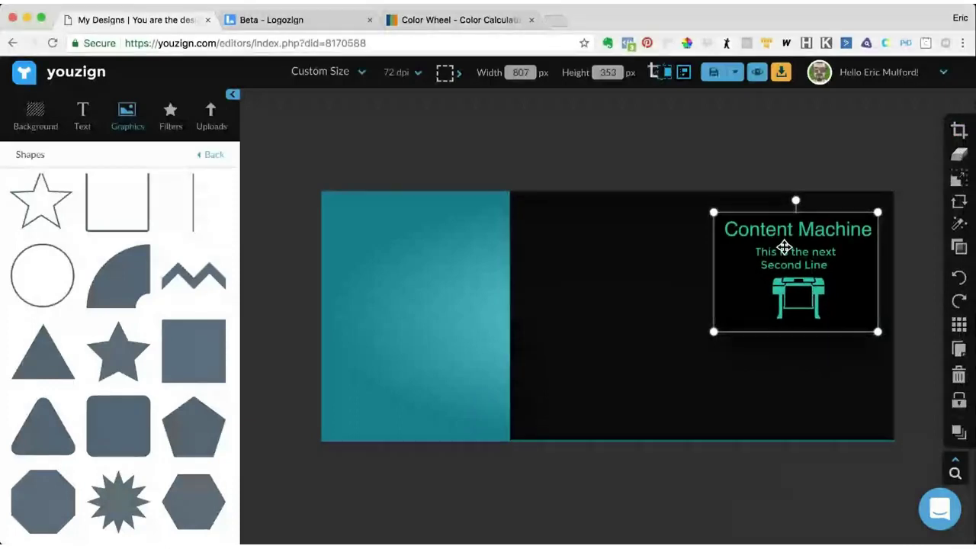
click(695, 355)
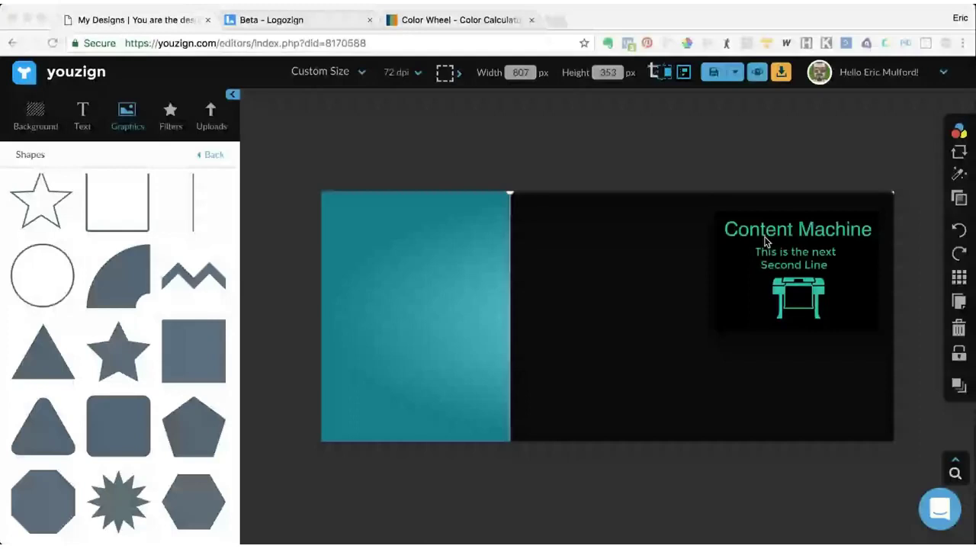
click(769, 238)
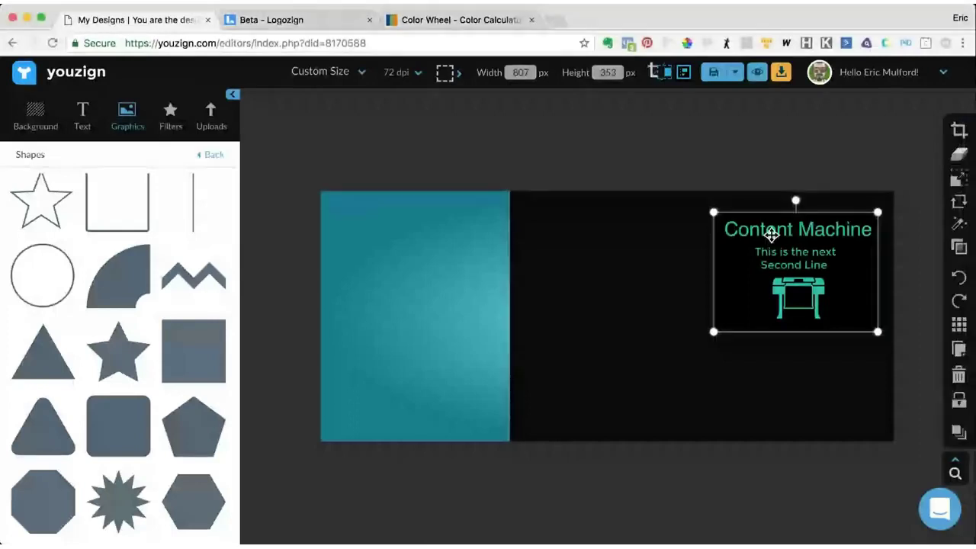
drag(771, 236, 656, 256)
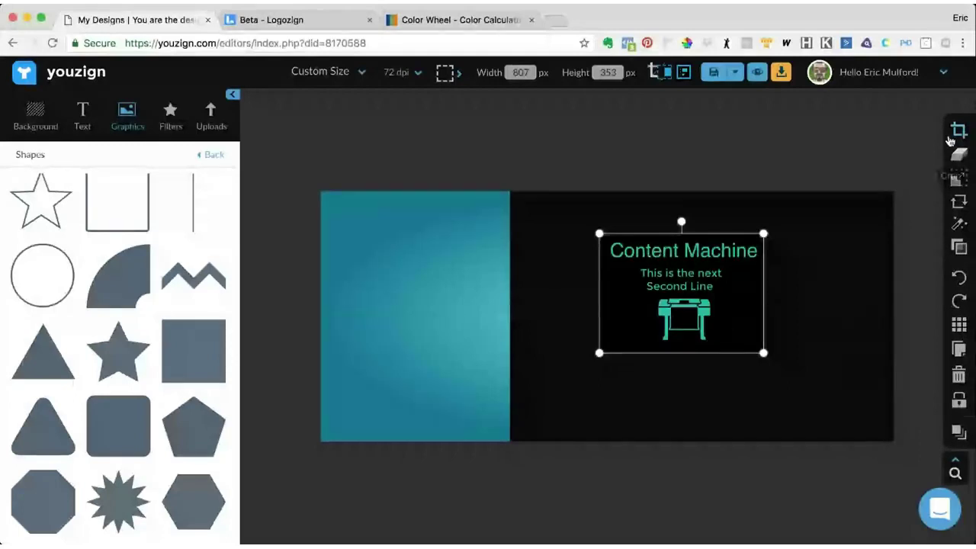
Try to cut out the logo by marking the plotter symbol with the foreground brush in the background remover, and close it without applying.
click(957, 152)
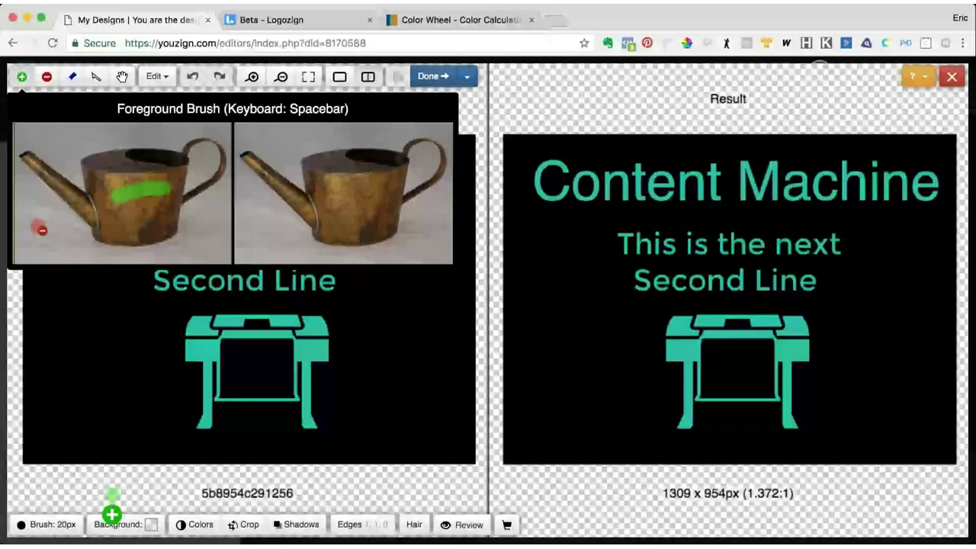
click(193, 322)
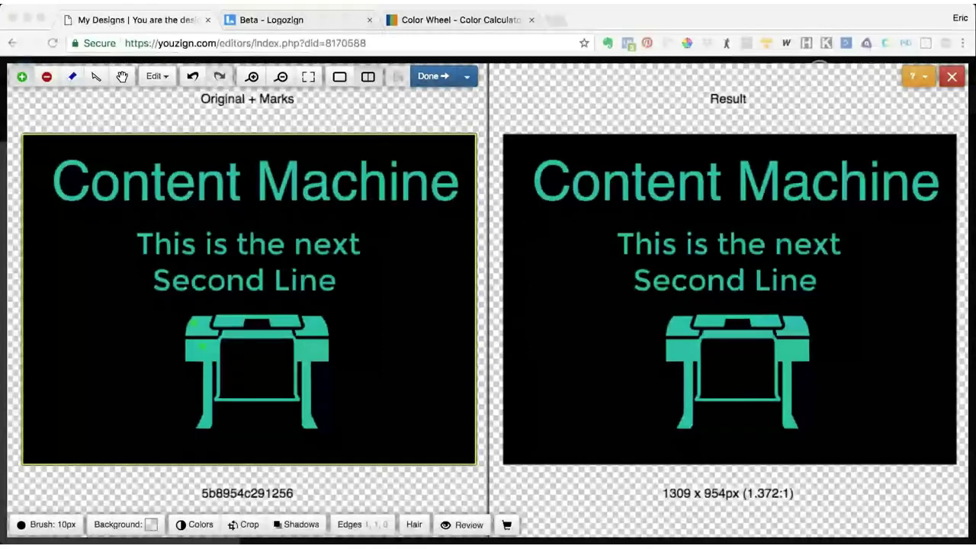
click(929, 75)
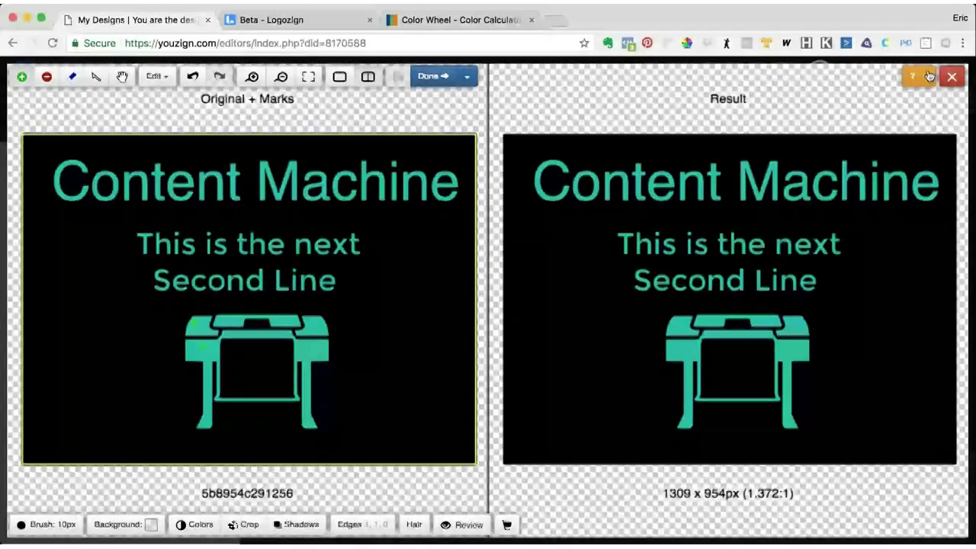
click(952, 77)
Move the logo slightly right within the black rectangle and set the canvas height to 800 px.
drag(621, 339, 710, 289)
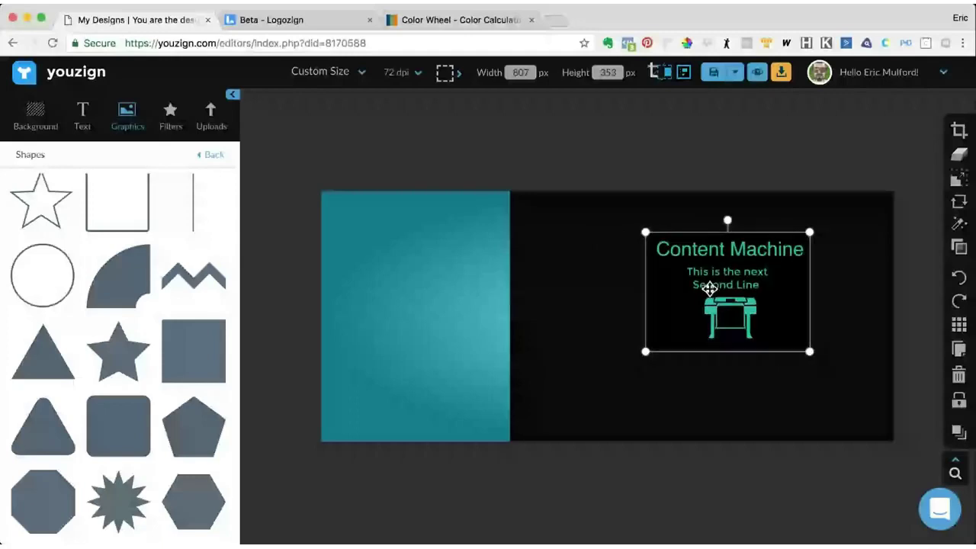
click(602, 237)
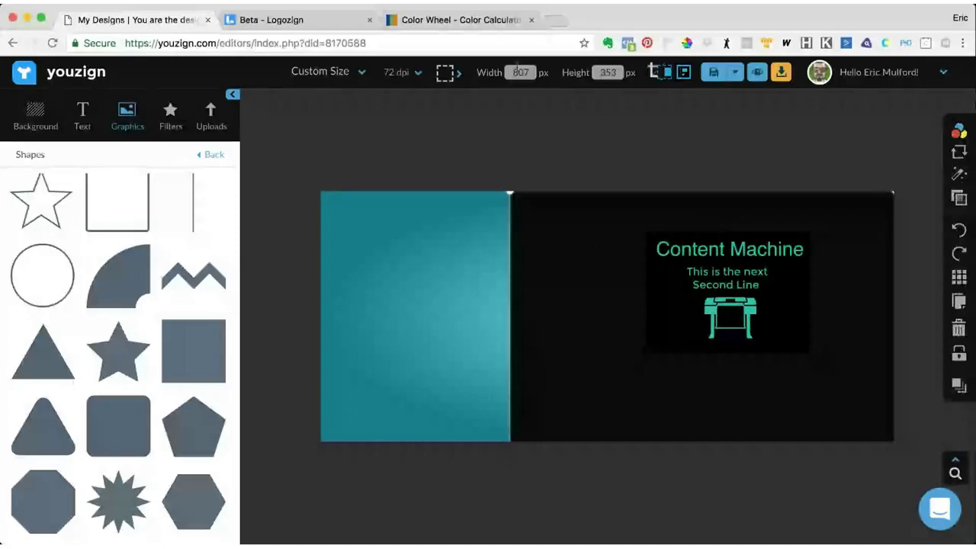
double_click(608, 72)
text(800)
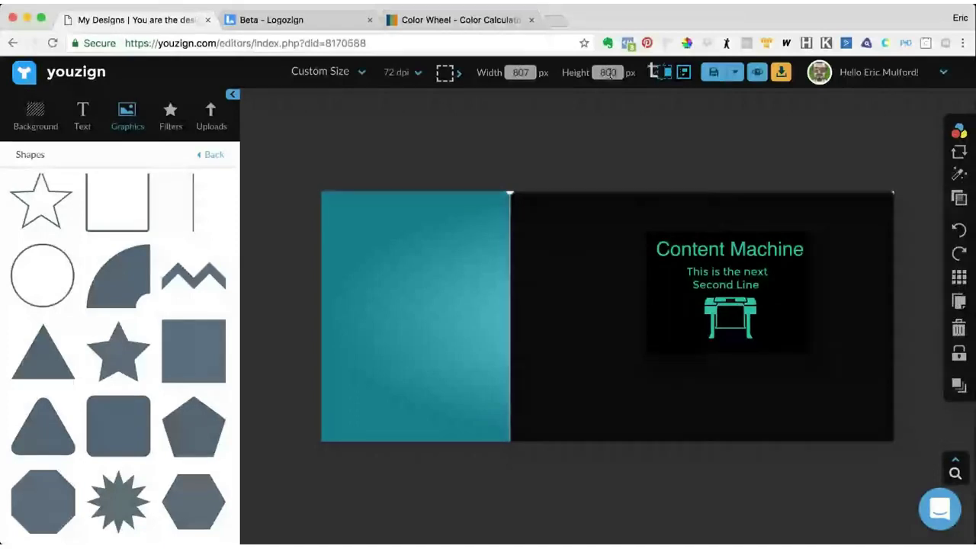
click(698, 172)
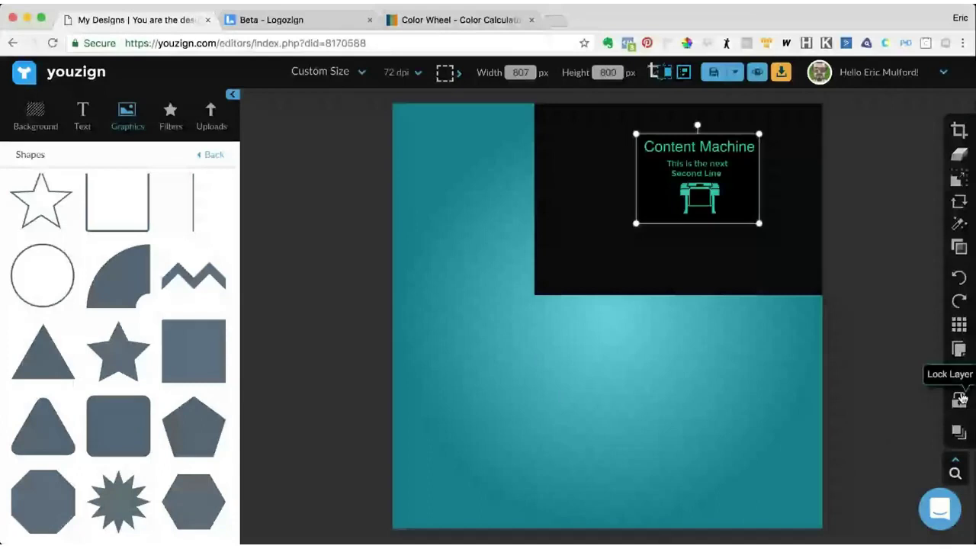
Delete the logo and the black rectangle from the canvas.
key(Delete)
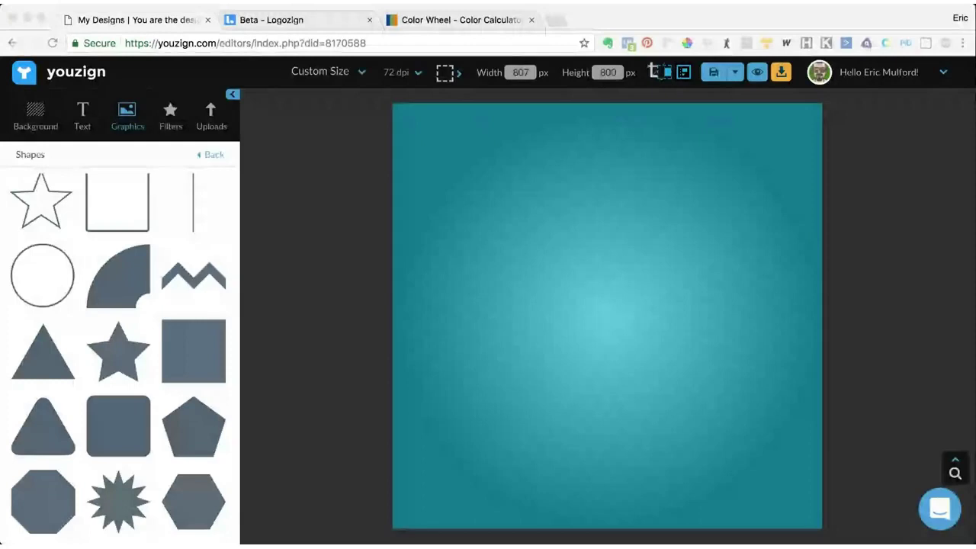
click(577, 332)
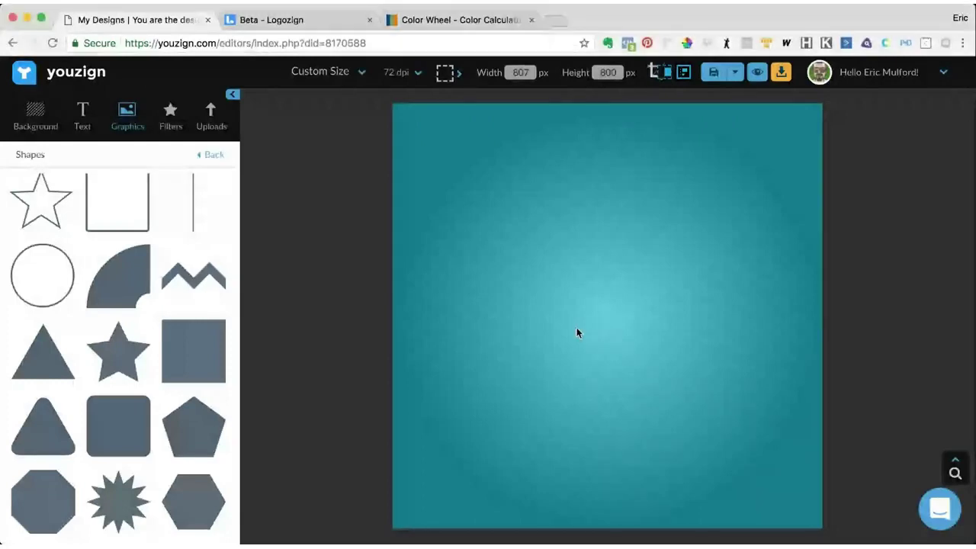
Add the smiling sunglasses emoticon to the design and center it on the canvas.
scroll(152, 190, down, 1)
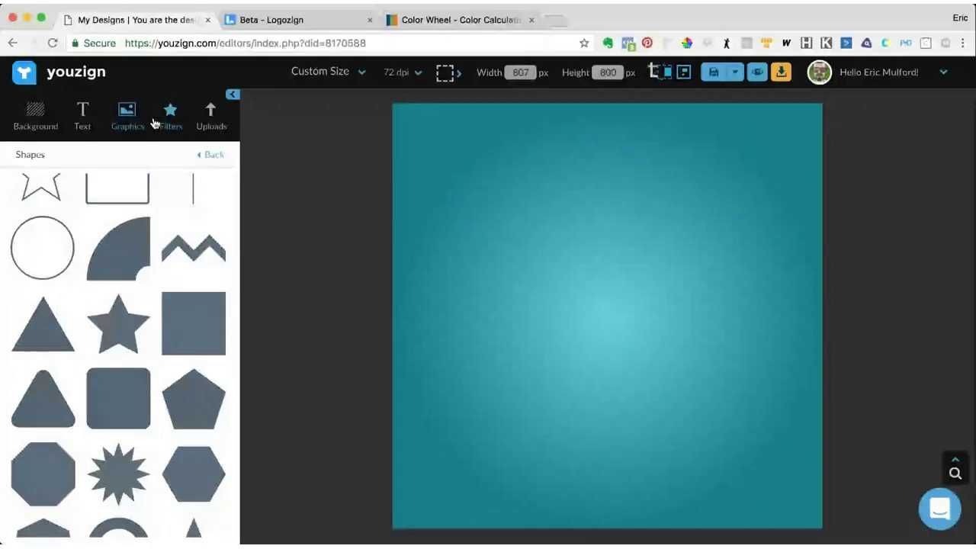
click(209, 154)
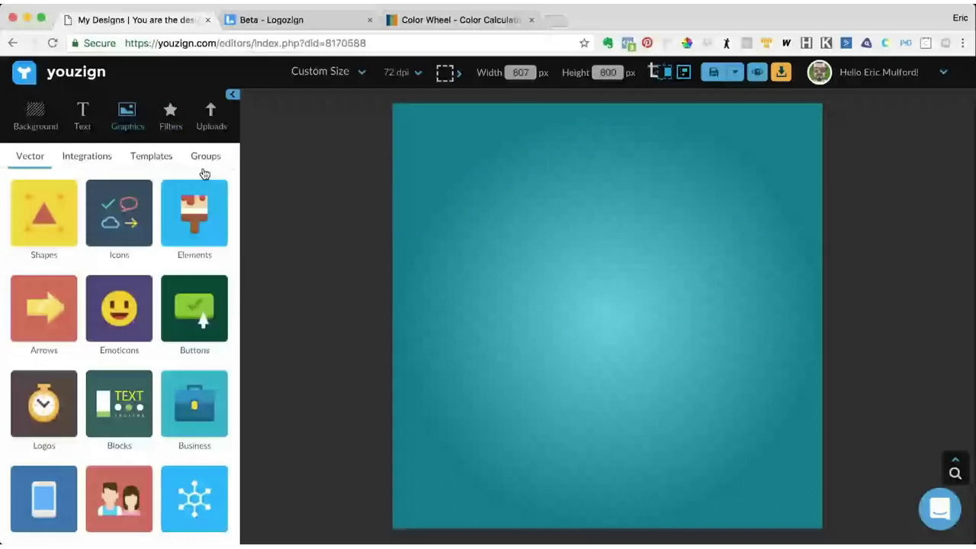
click(119, 313)
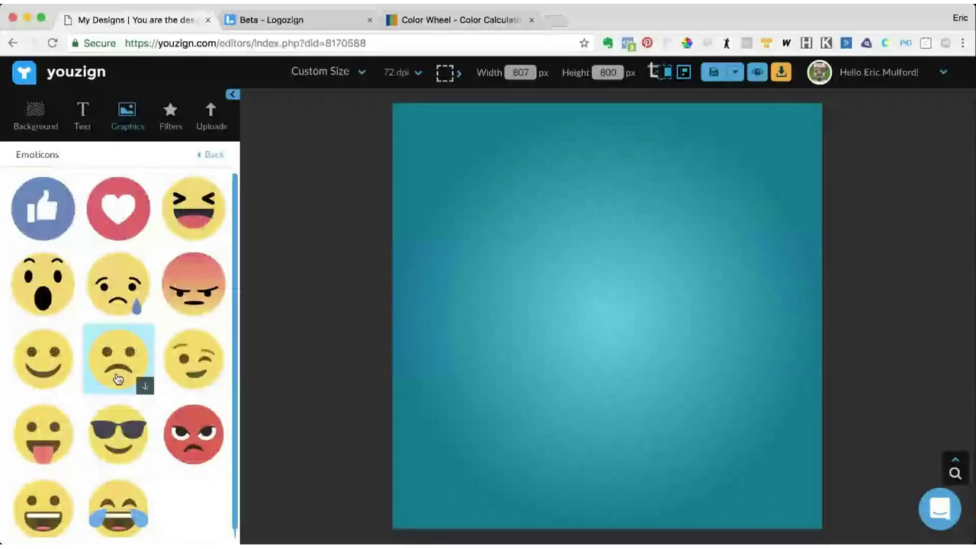
click(118, 432)
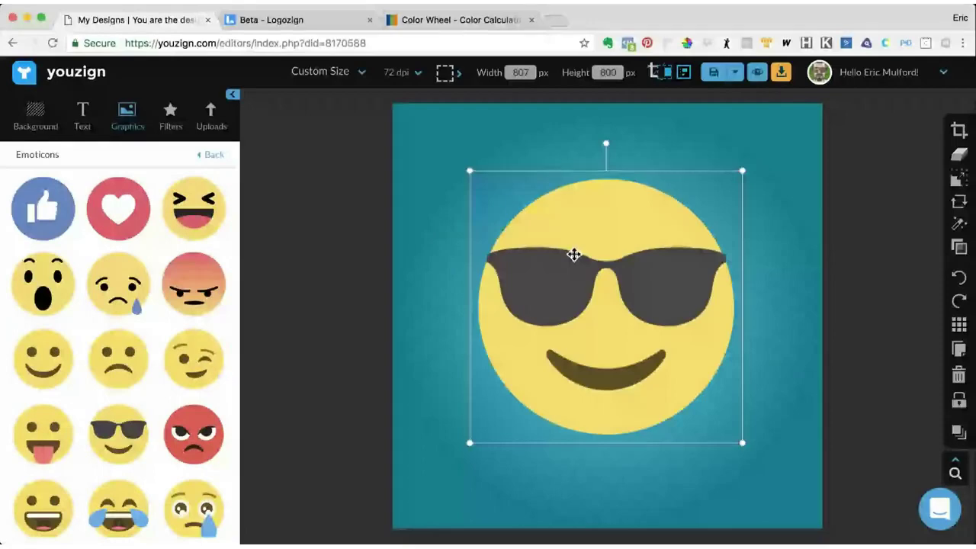
drag(574, 255, 576, 255)
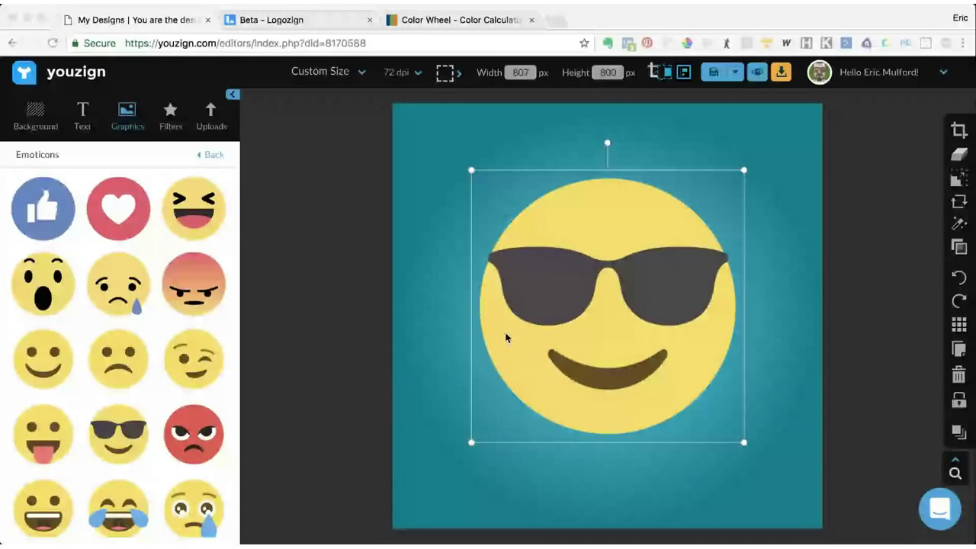
click(488, 207)
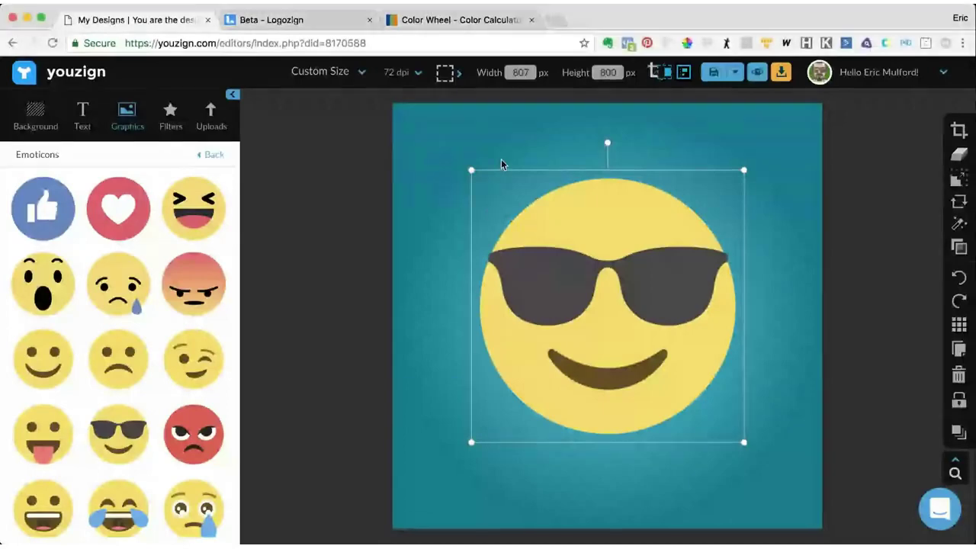
Add a curved text object and move it to the upper edge of the sunglasses emoticon.
click(93, 113)
click(119, 212)
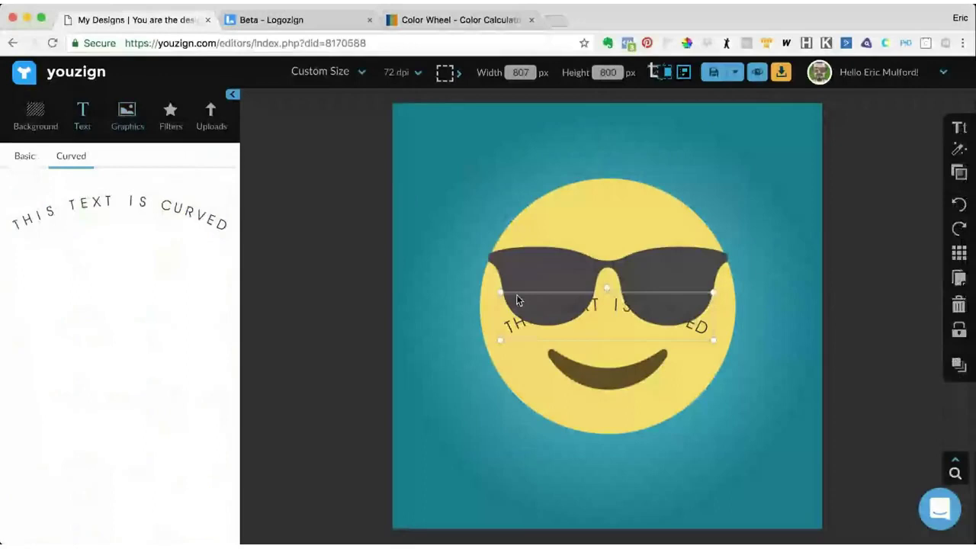
drag(629, 322, 635, 182)
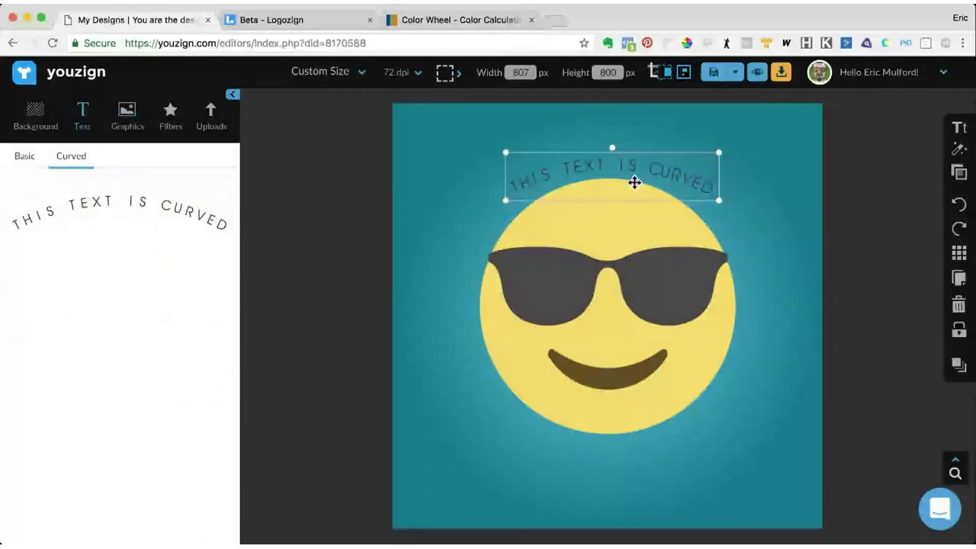
Change the curved text's wording to "I can change this to something else".
click(964, 136)
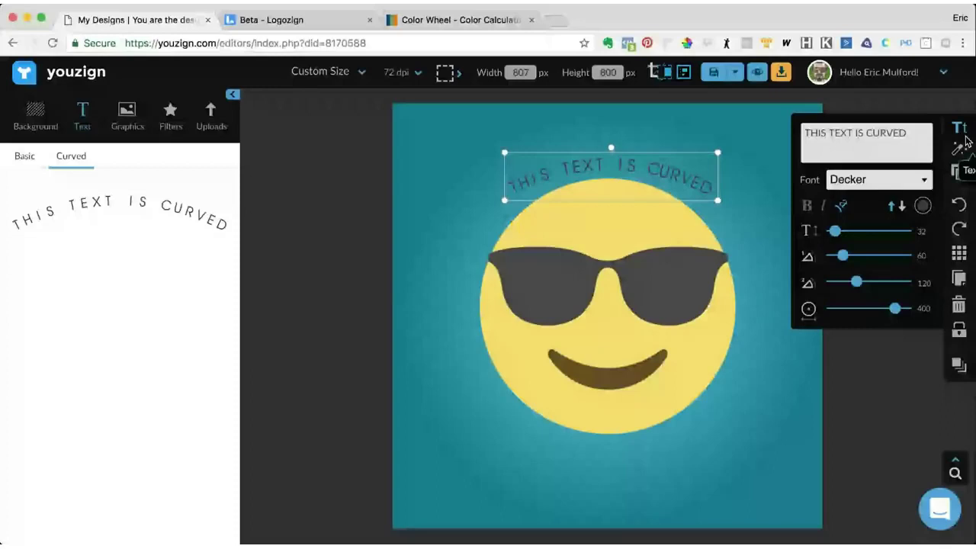
triple_click(874, 132)
text(I c)
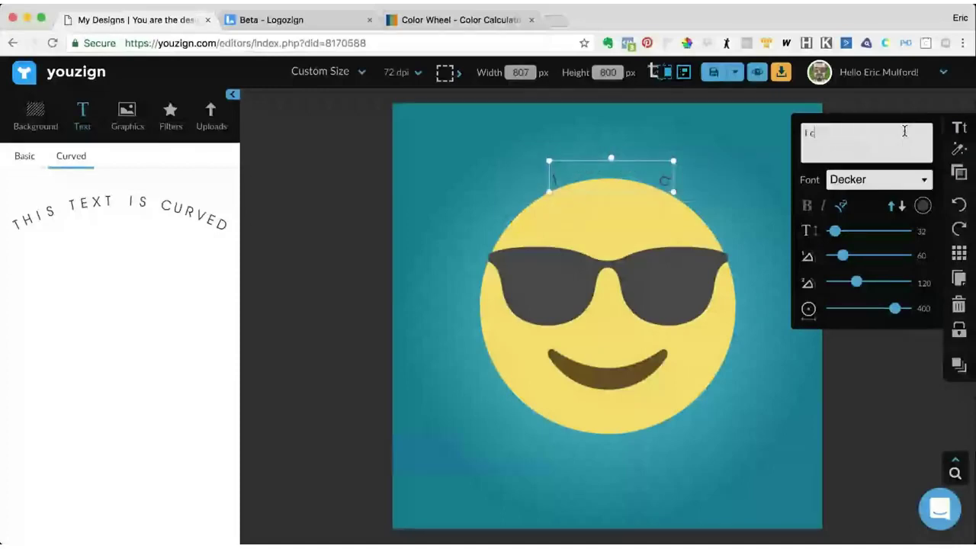
text(an change thi)
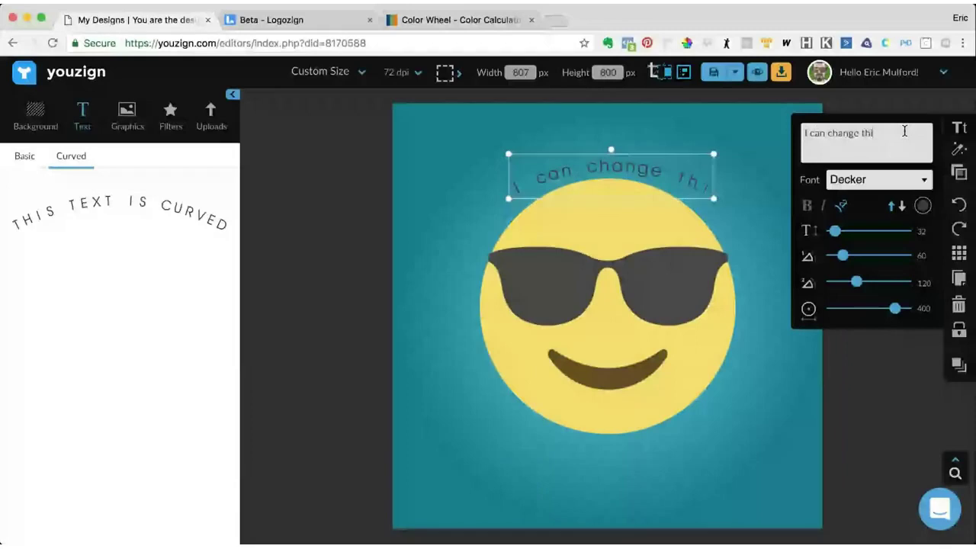
text(s to something)
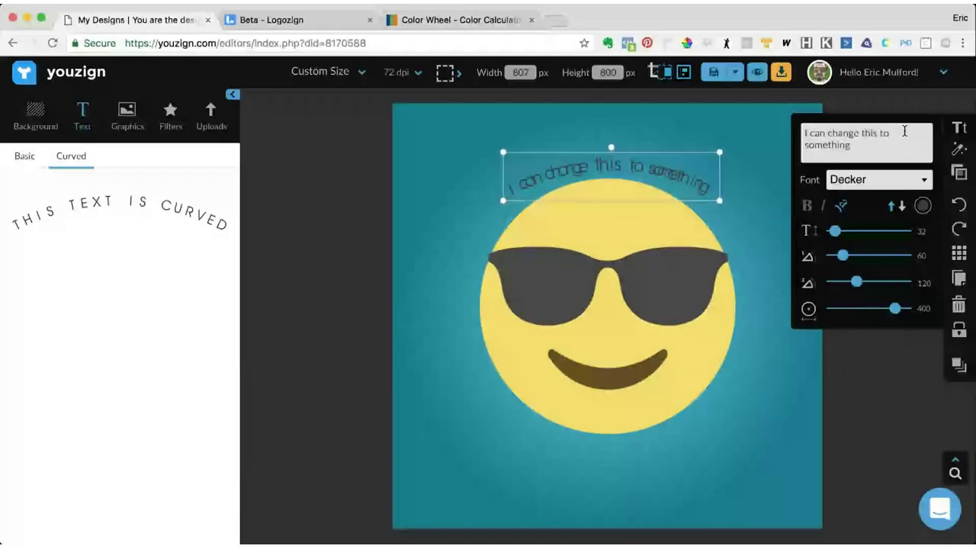
text( else)
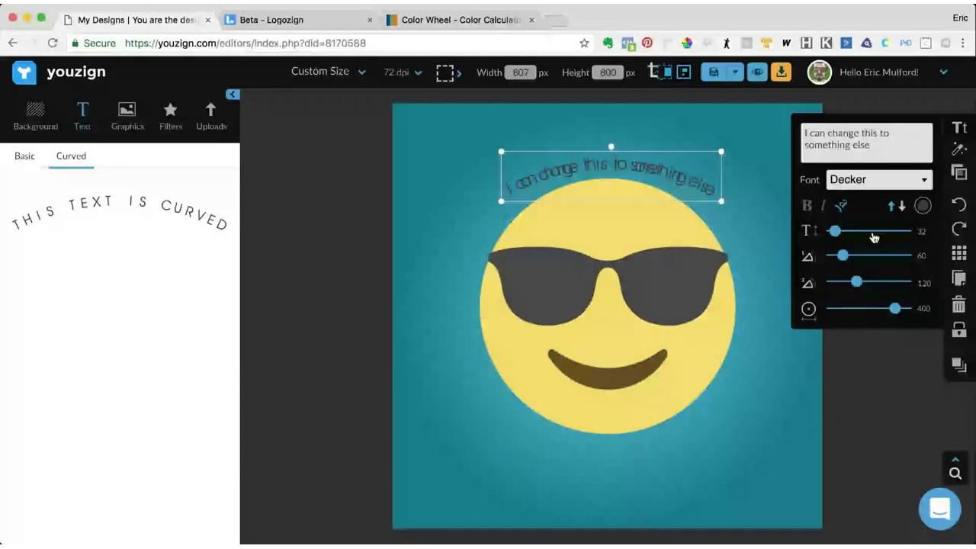
Set the curved text's size to 23, its first angle to 0 and its second angle to 180.
drag(874, 238, 836, 239)
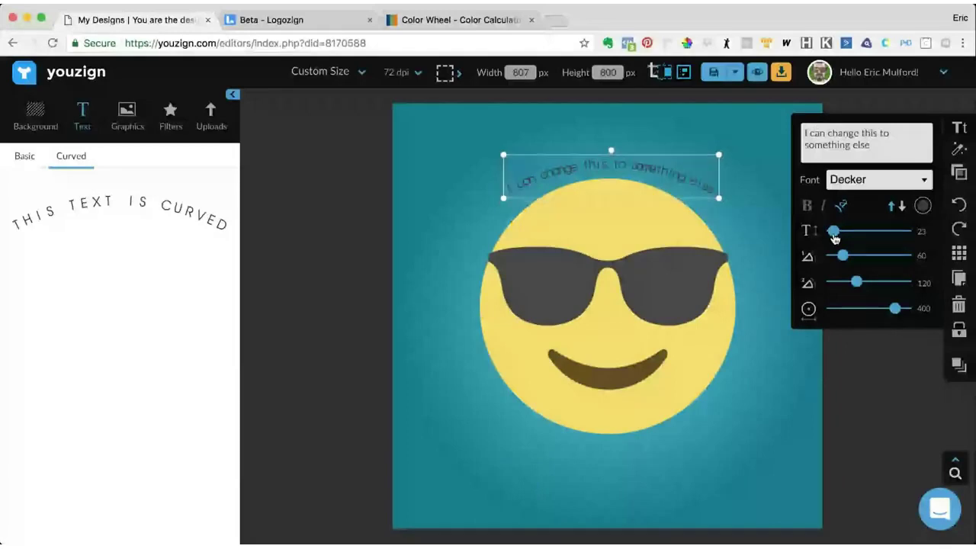
drag(843, 255, 836, 256)
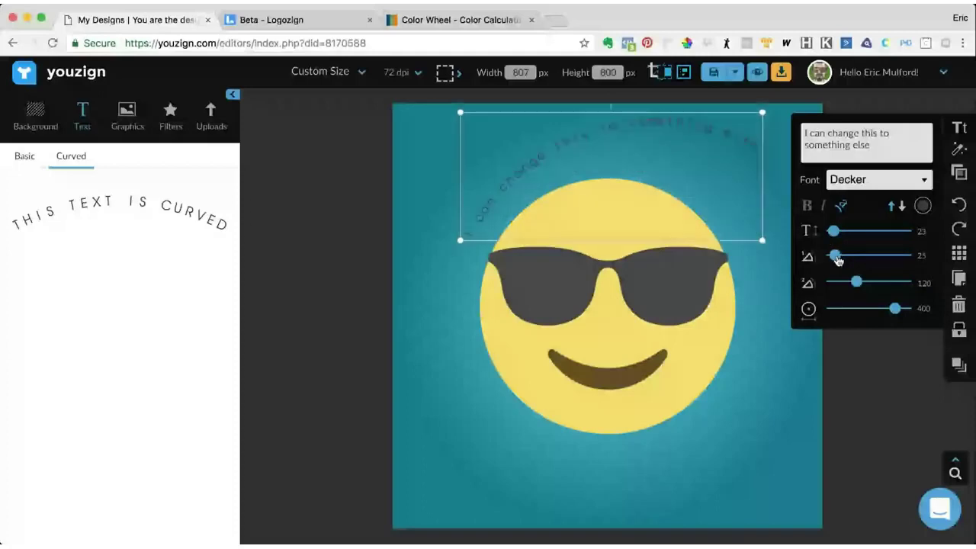
drag(838, 260, 830, 262)
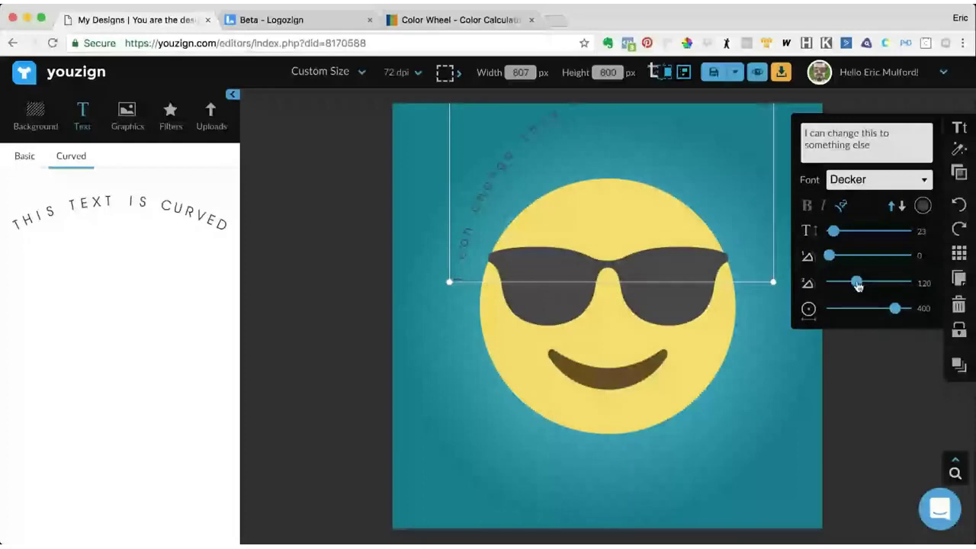
drag(858, 285, 872, 284)
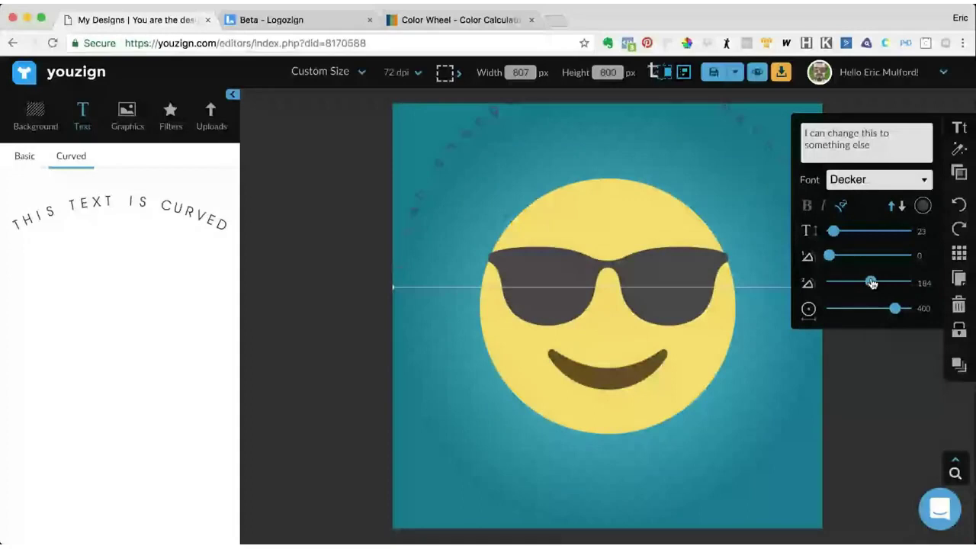
drag(872, 283, 870, 282)
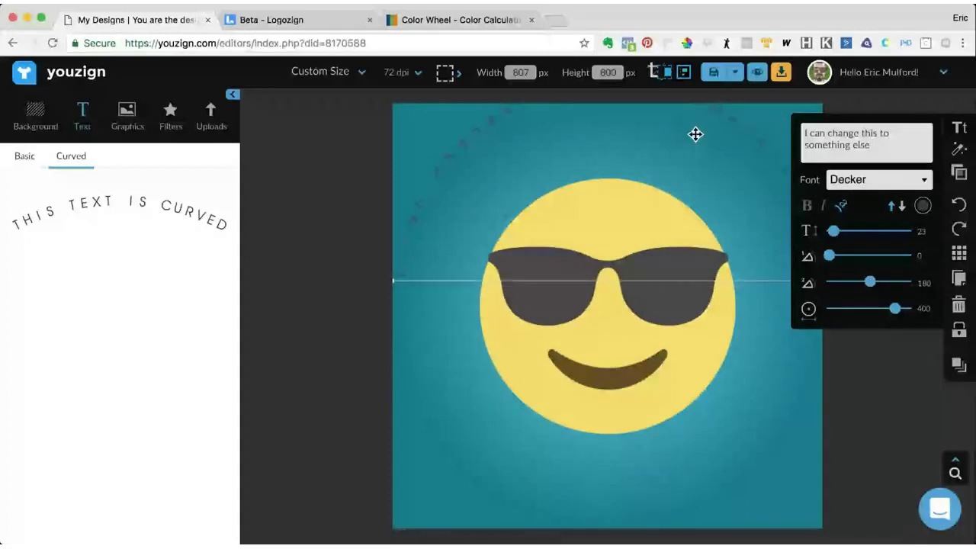
Fit the text arc around the upper half of the emoticon by repositioning it and reducing its radius to 250.
drag(696, 134, 688, 222)
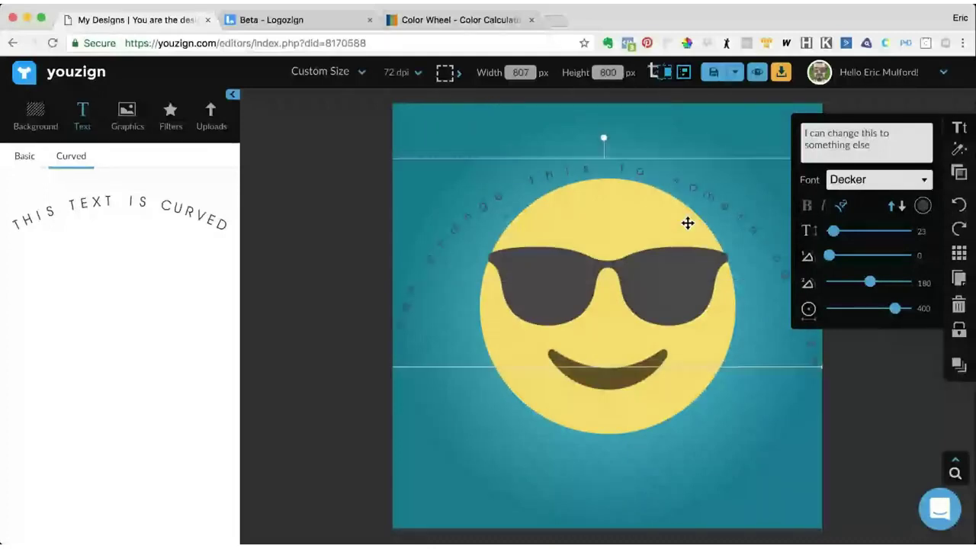
drag(895, 308, 881, 309)
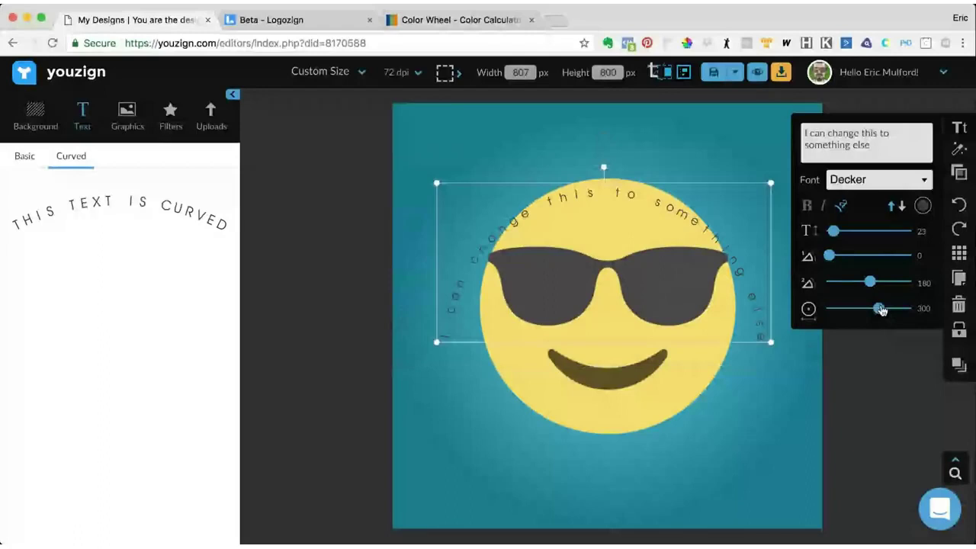
drag(881, 309, 873, 309)
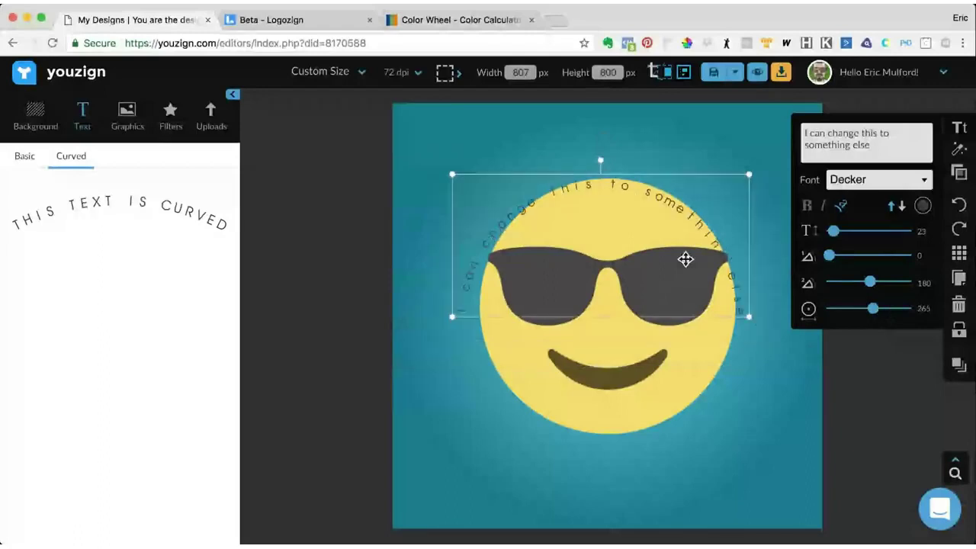
drag(686, 260, 693, 251)
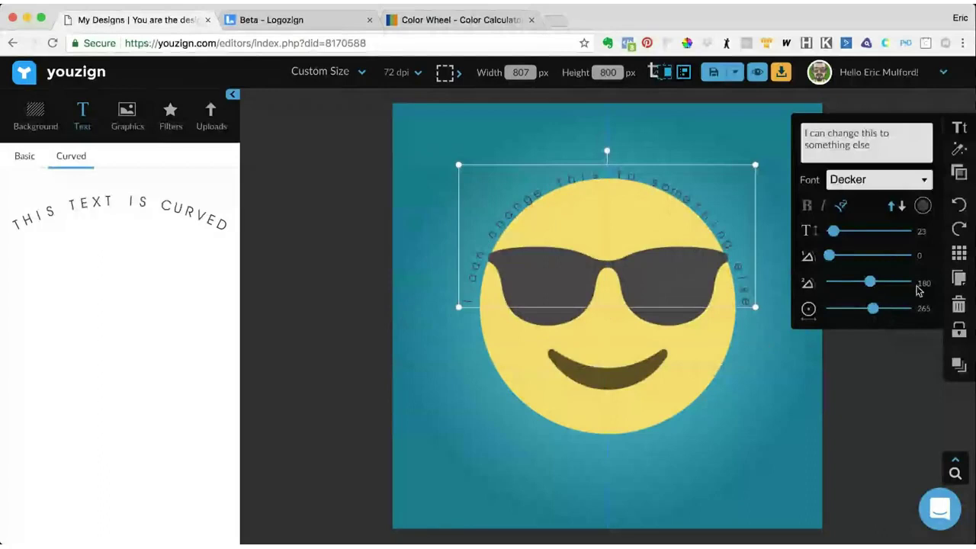
drag(875, 309, 872, 317)
drag(645, 253, 645, 255)
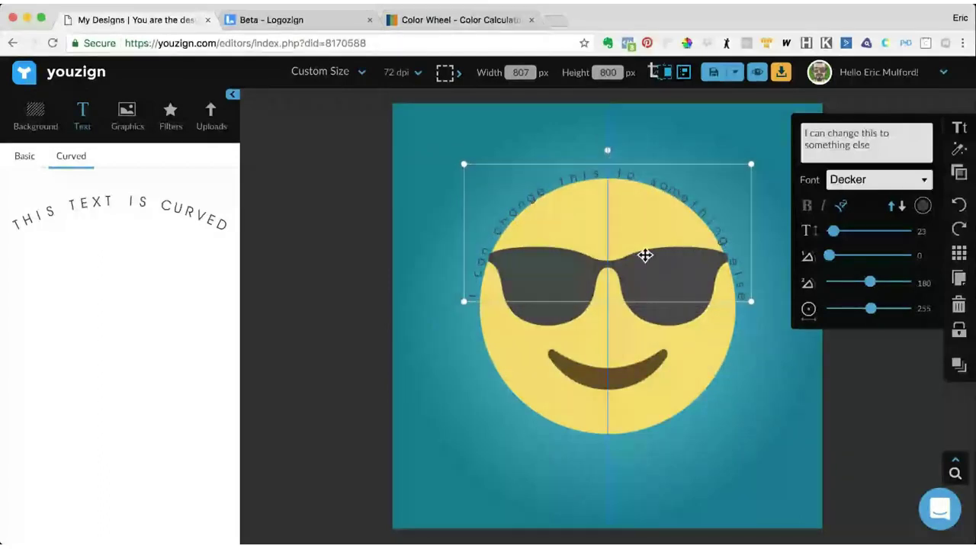
drag(645, 256, 644, 255)
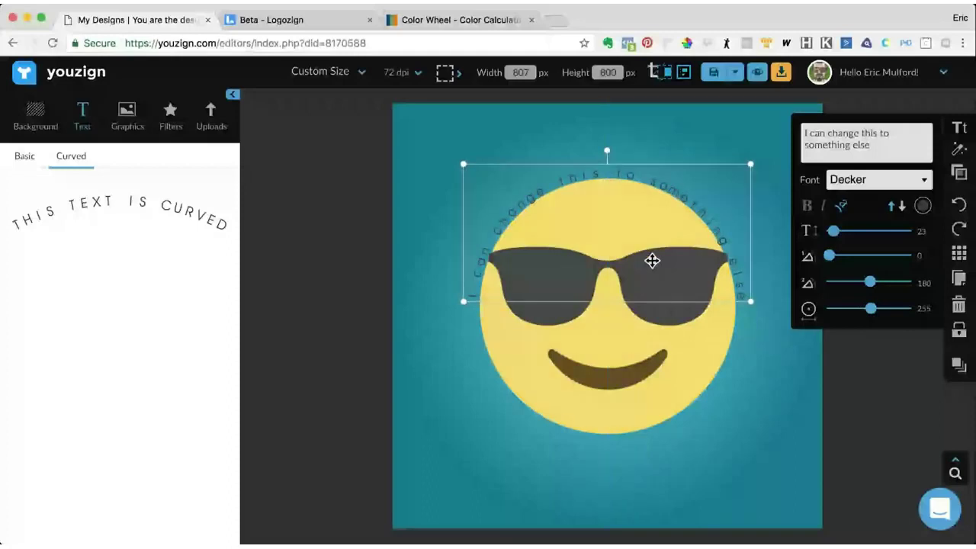
key(Left)
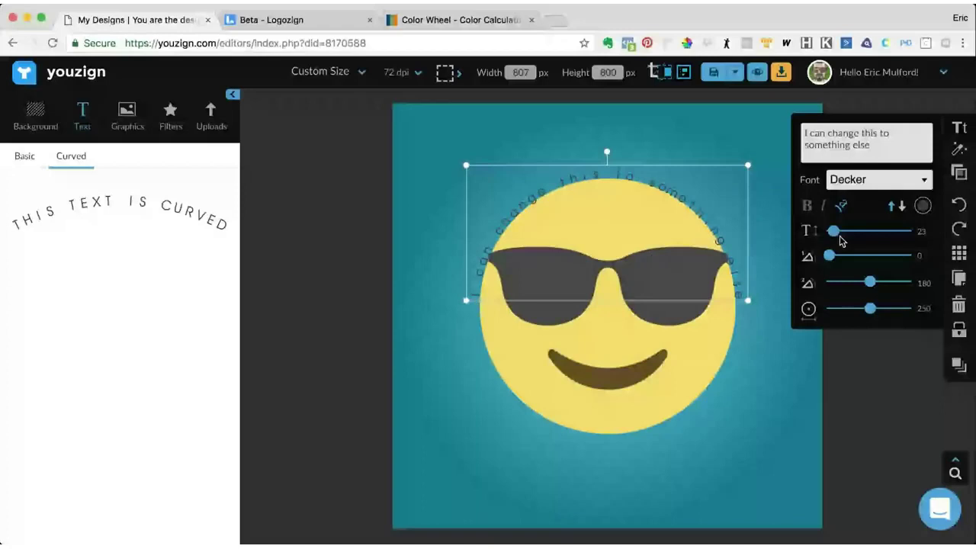
Enlarge the curved text to size 36 and shift it slightly up, centered over the emoticon.
drag(834, 231, 835, 236)
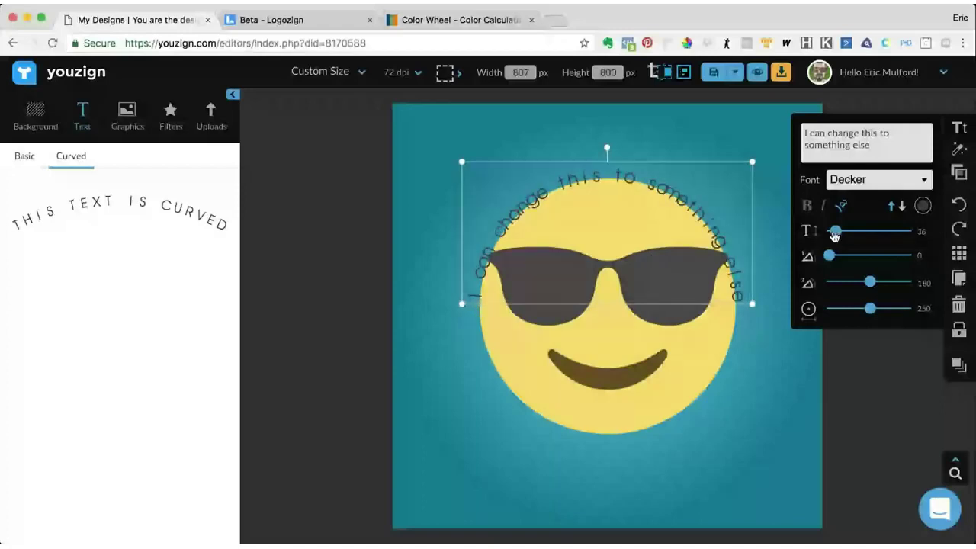
drag(678, 225, 678, 221)
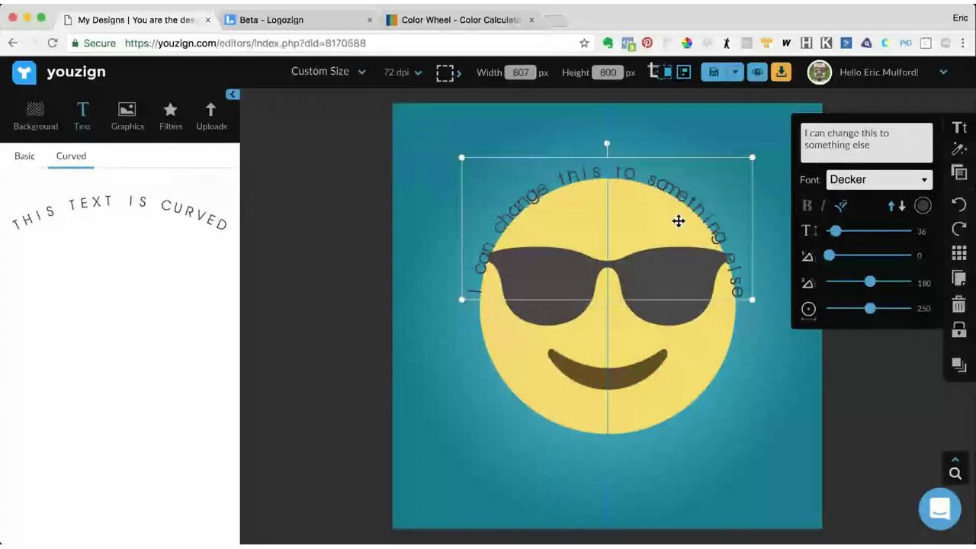
drag(678, 221, 678, 221)
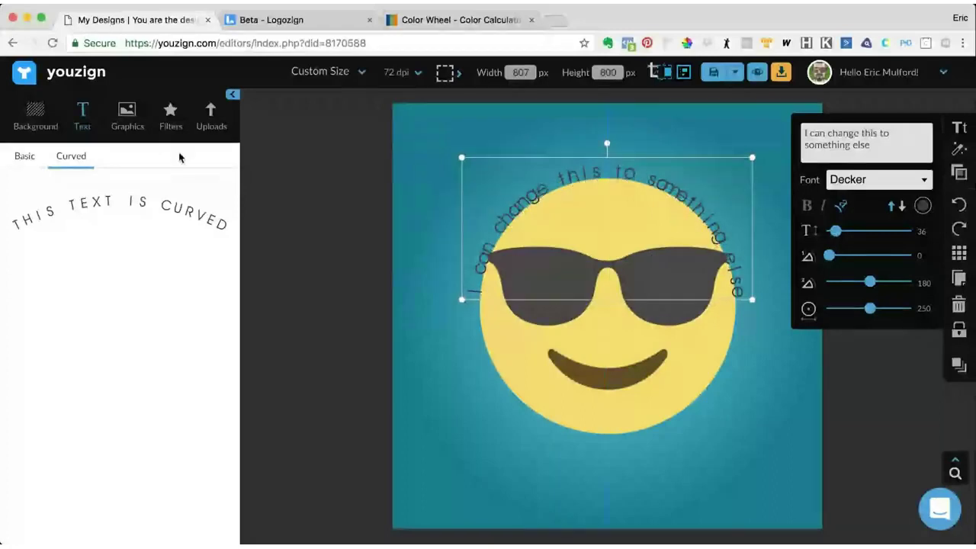
Replace the gradient background with a non-transparent solid pink, #D887B6.
click(38, 111)
click(26, 155)
click(59, 191)
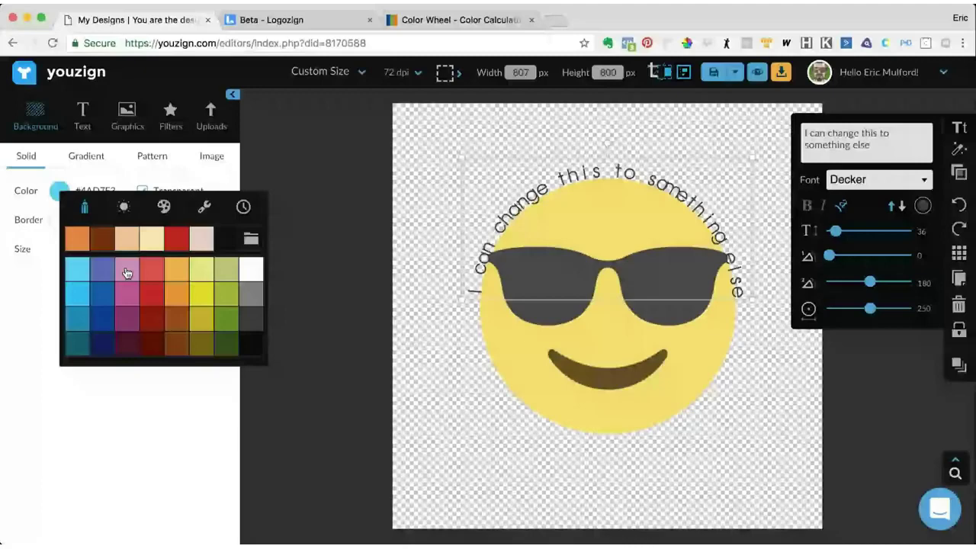
click(126, 273)
click(142, 190)
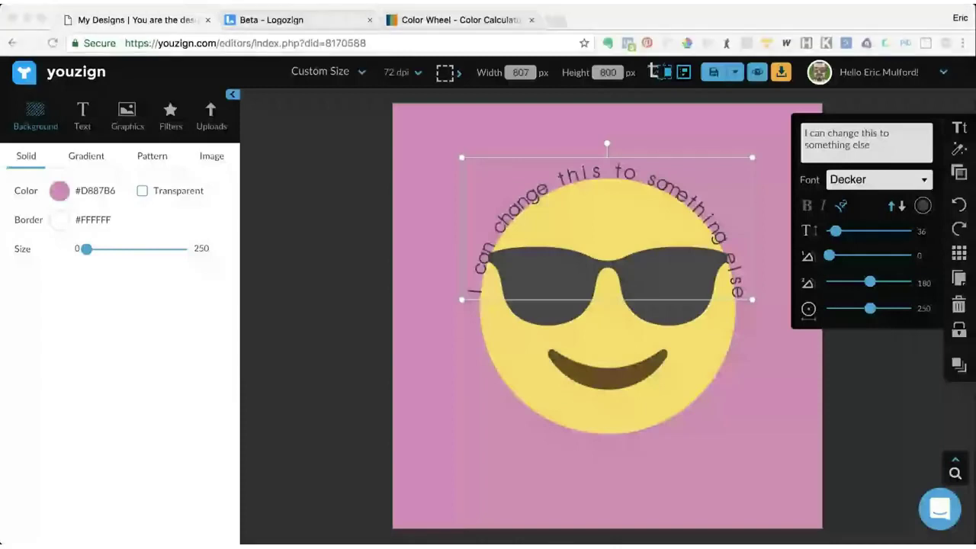
Nudge the curved text slightly up and align it with the emoticon's vertical center line.
click(639, 191)
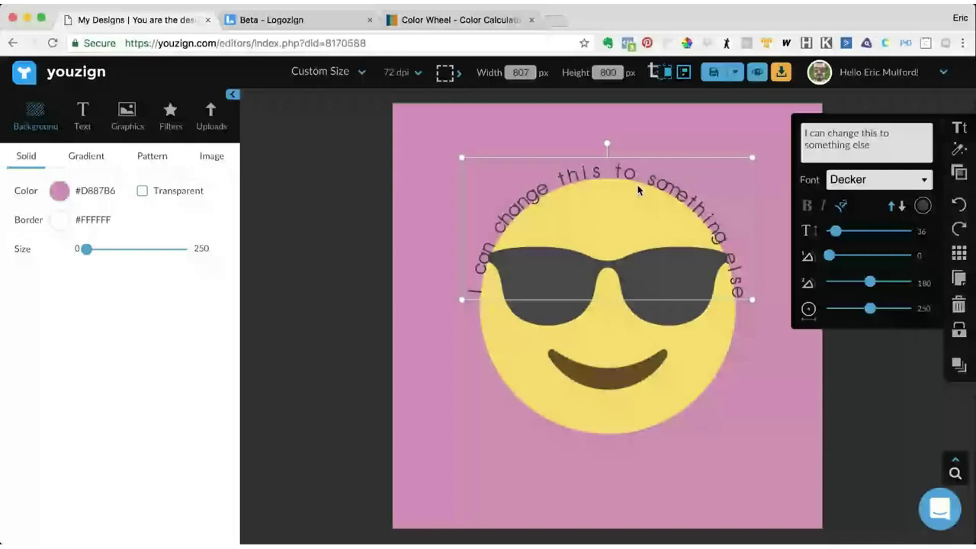
drag(640, 191, 644, 179)
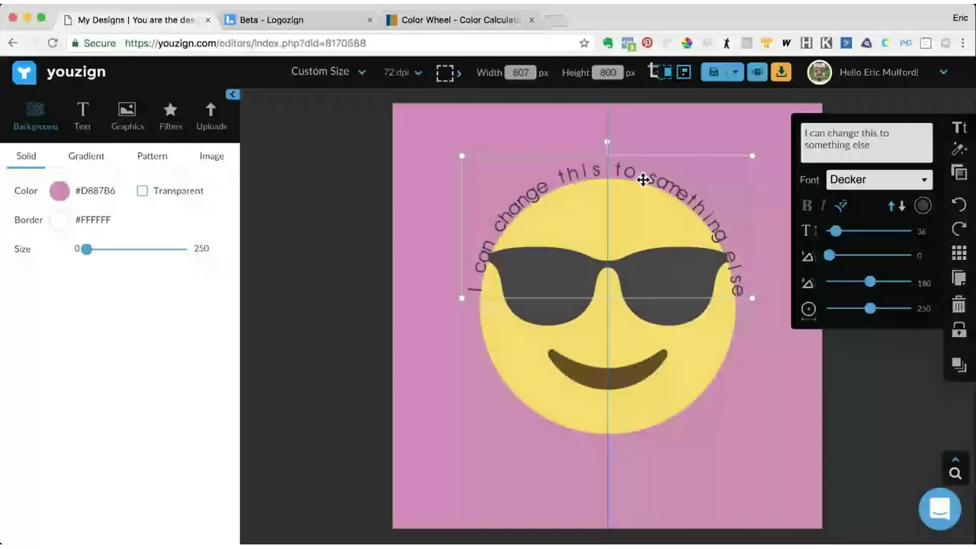
drag(644, 180, 645, 179)
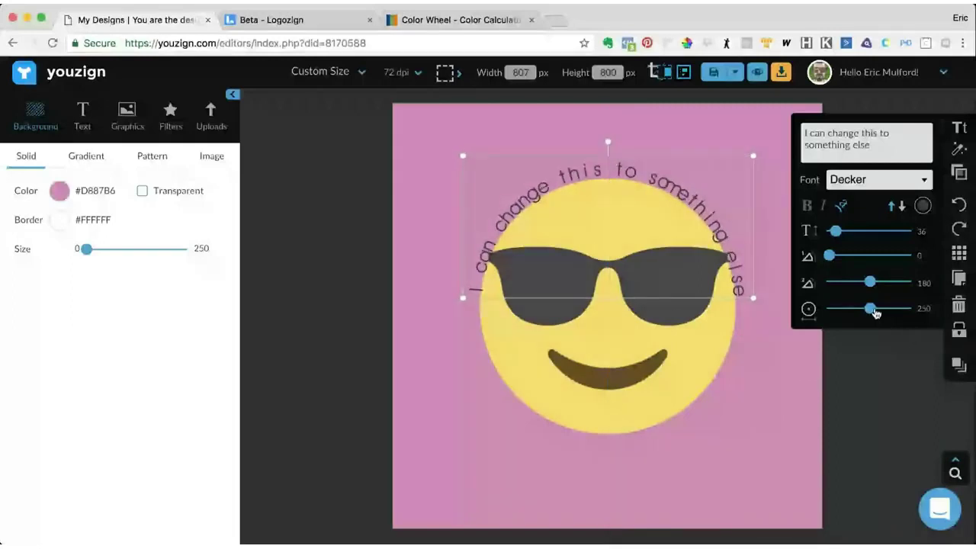
Increase the curved text's radius to 255 and nudge it back into place around the emoticon's upper half.
drag(875, 312, 876, 312)
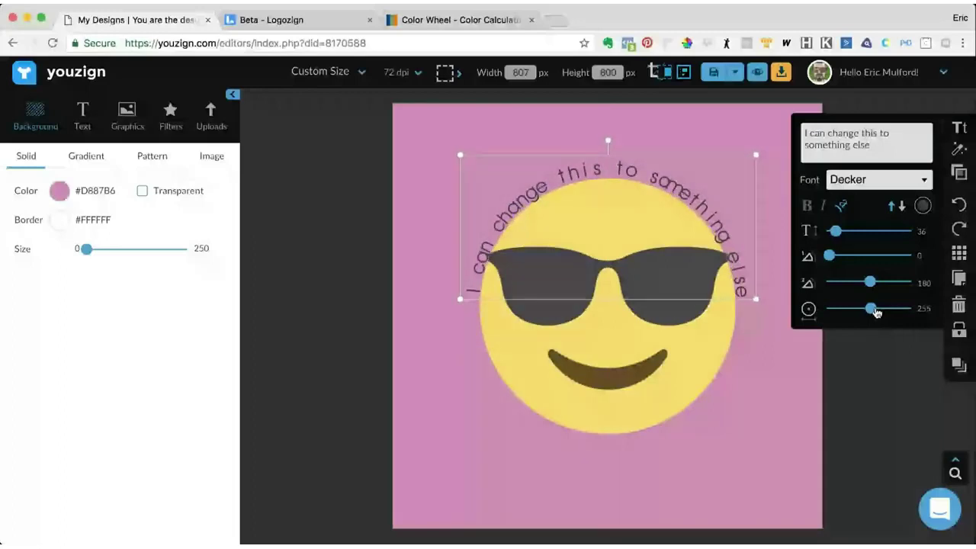
drag(688, 230, 689, 230)
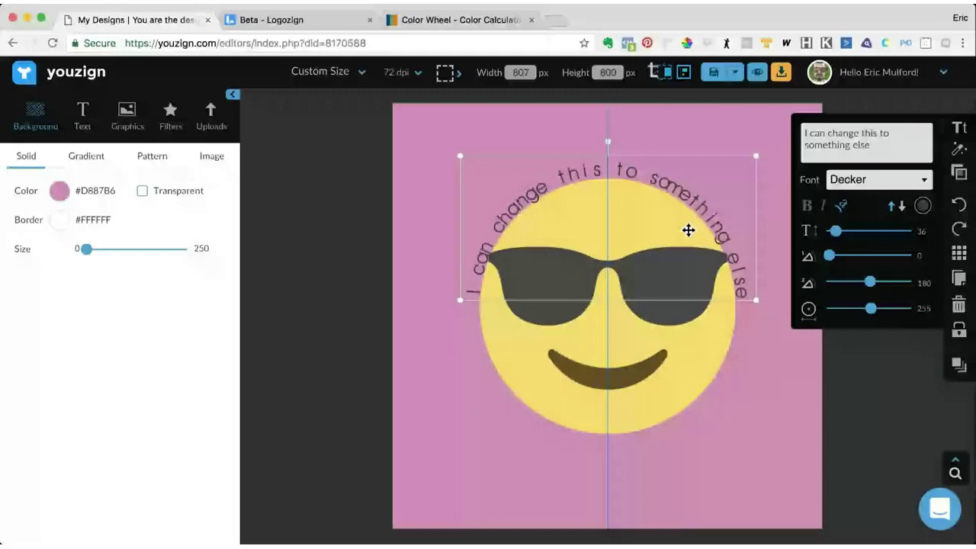
drag(688, 231, 688, 232)
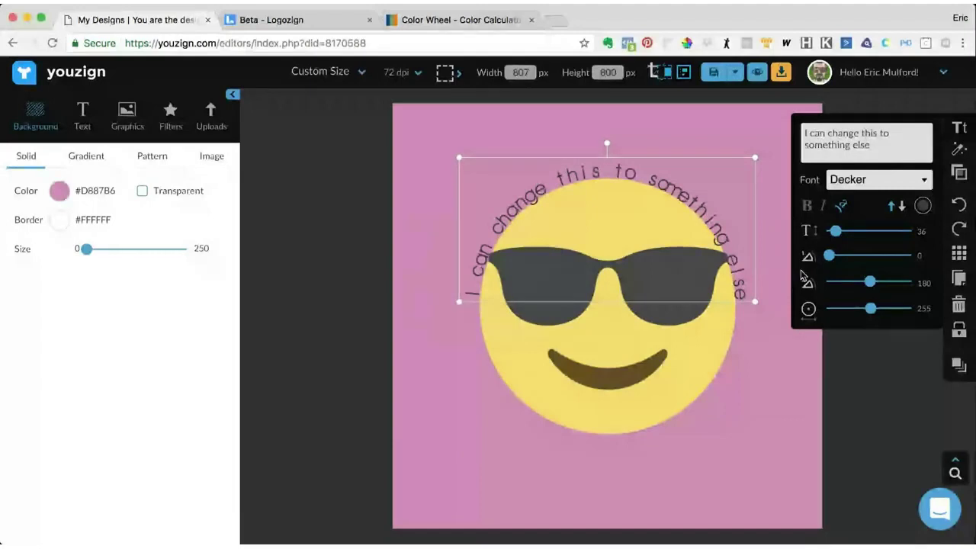
click(764, 394)
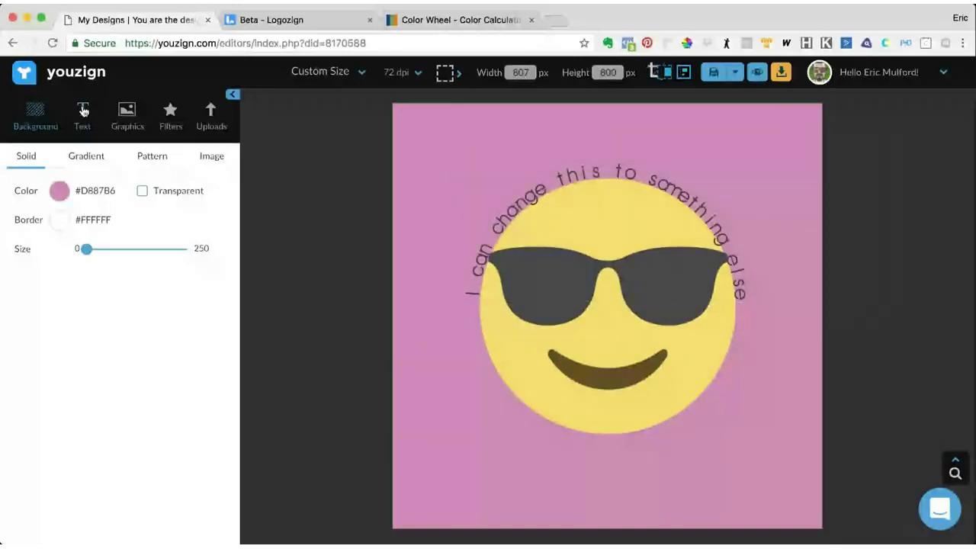
Add a headline text below the emoticon, scale it down slightly to fit the canvas, and show its font settings.
click(83, 112)
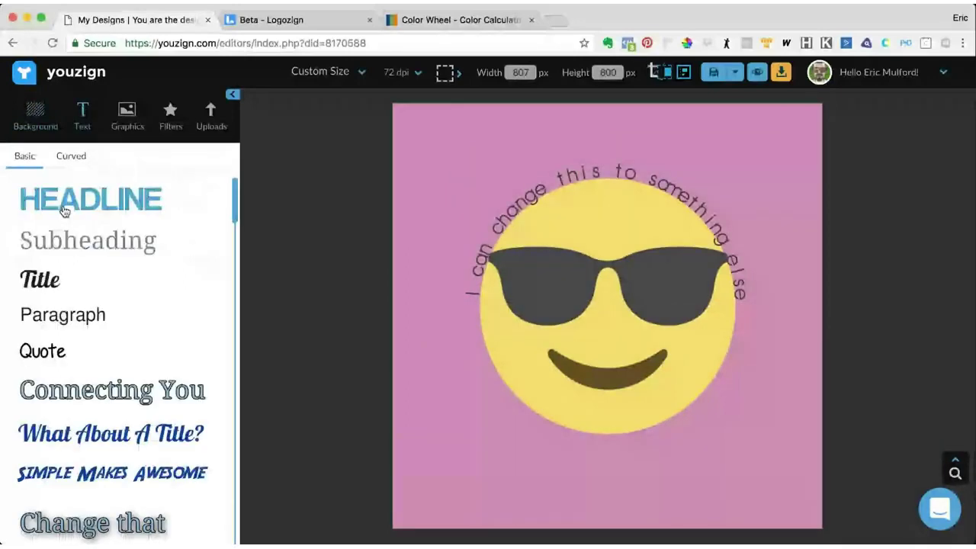
drag(65, 212, 623, 440)
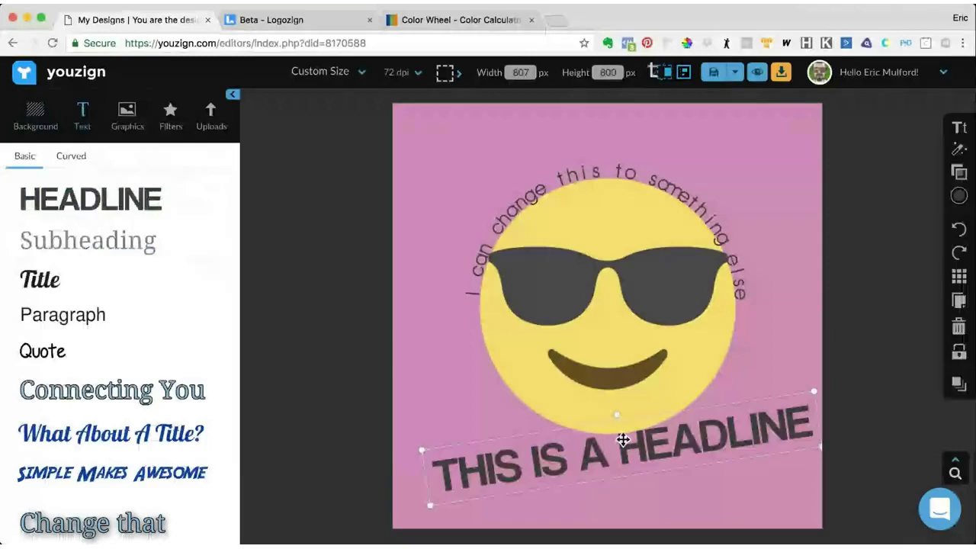
drag(623, 440, 618, 444)
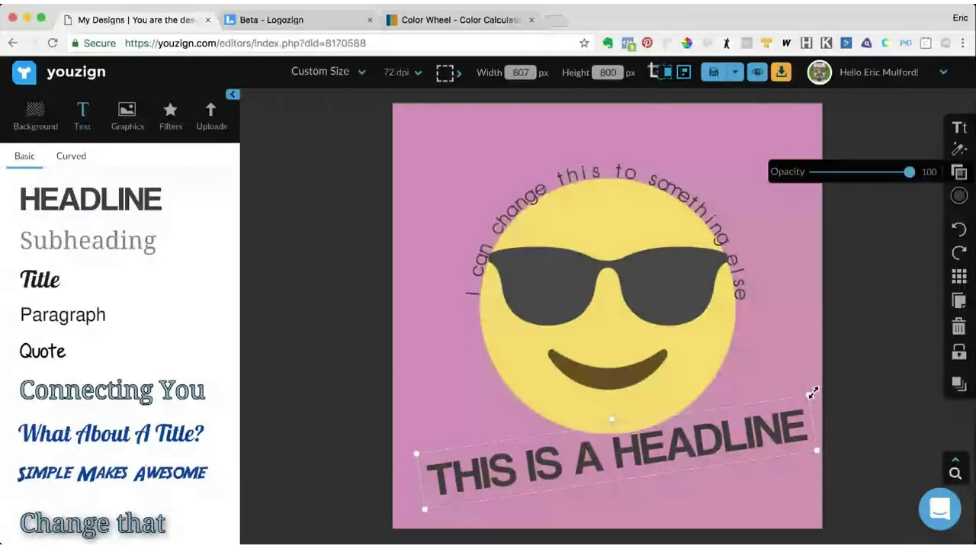
drag(813, 392, 794, 406)
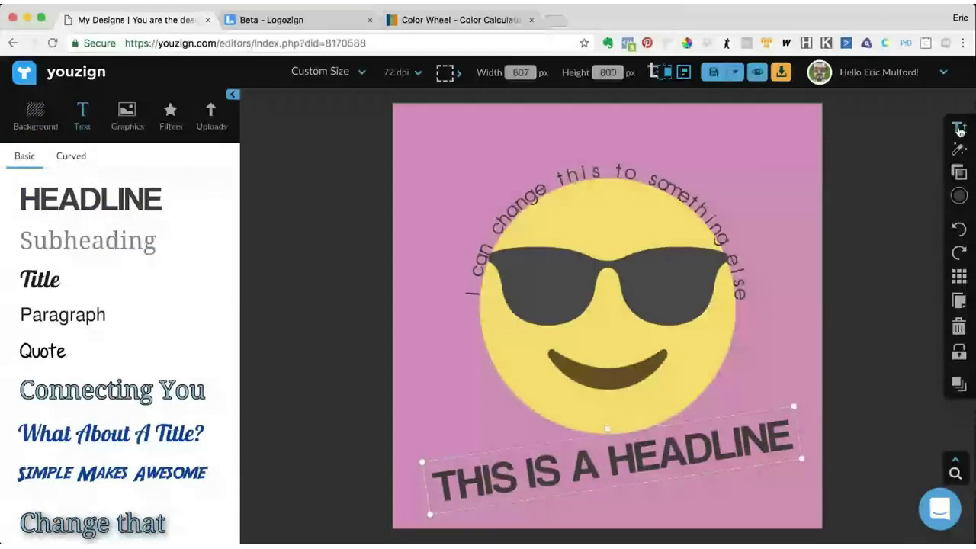
click(960, 131)
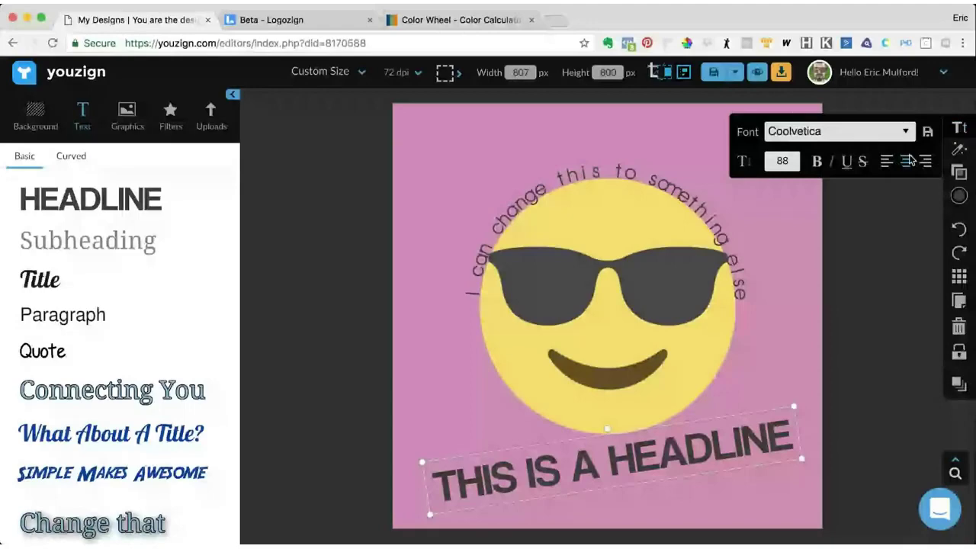
Show the curved text's settings for comparison, and delete the headline below the emoticon.
click(708, 221)
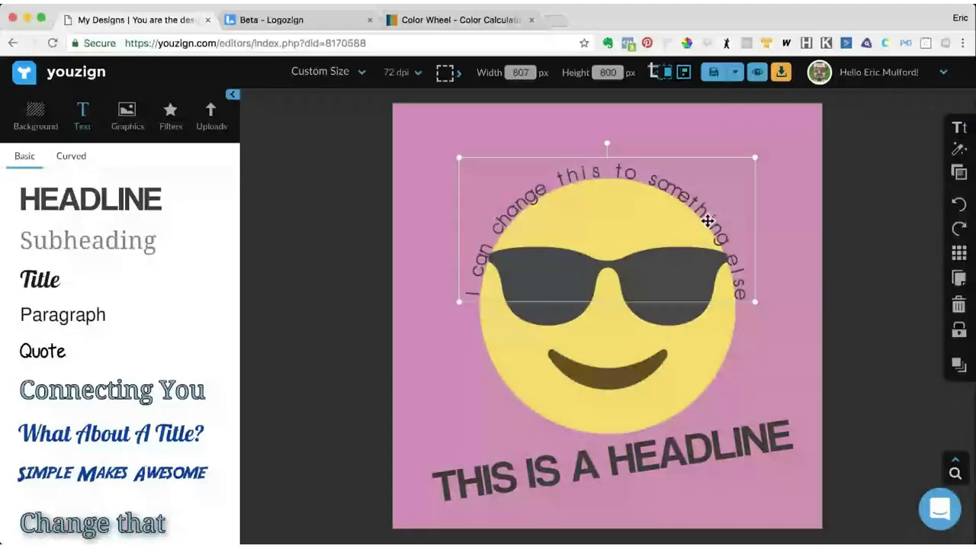
click(708, 221)
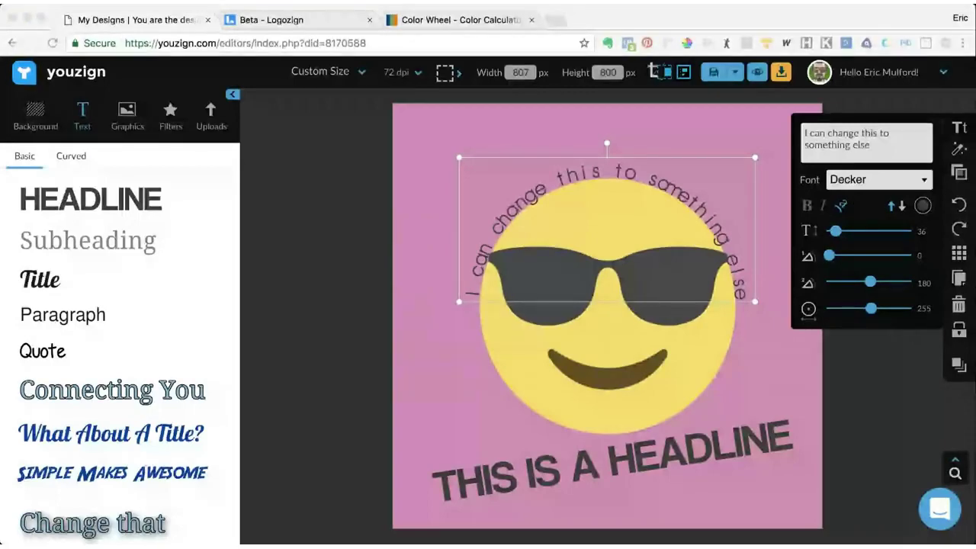
click(697, 165)
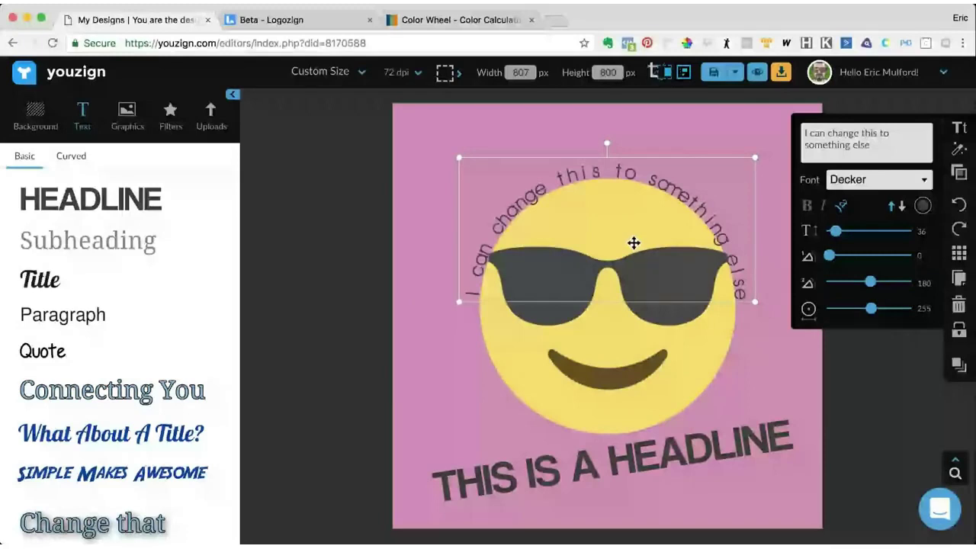
click(610, 469)
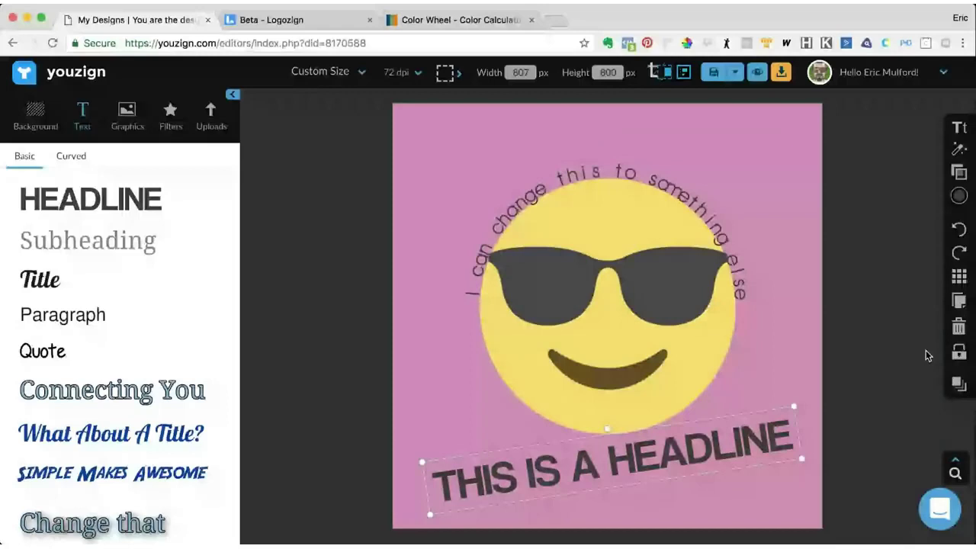
click(960, 327)
Move the emoticon away from the curved text and return it to its place under the arc.
drag(661, 247, 715, 488)
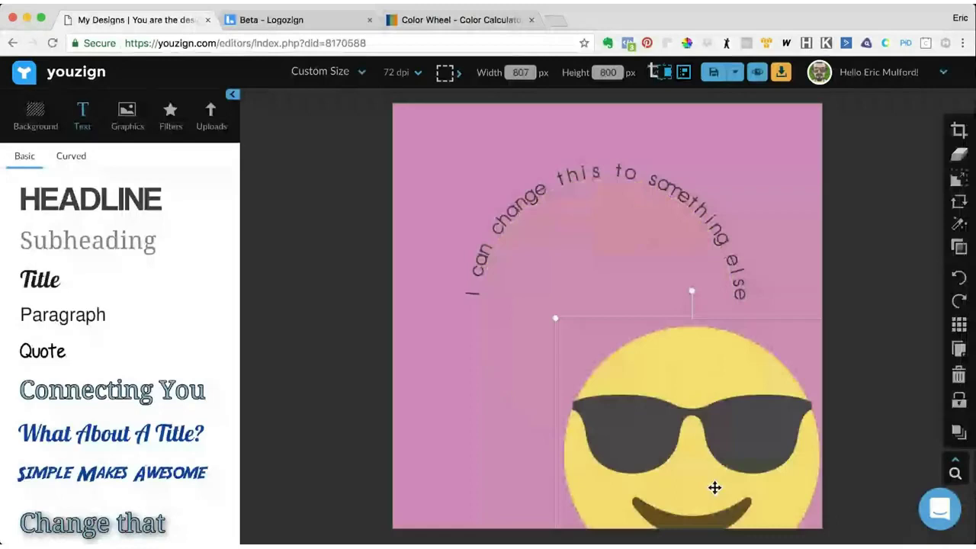
drag(715, 488, 632, 363)
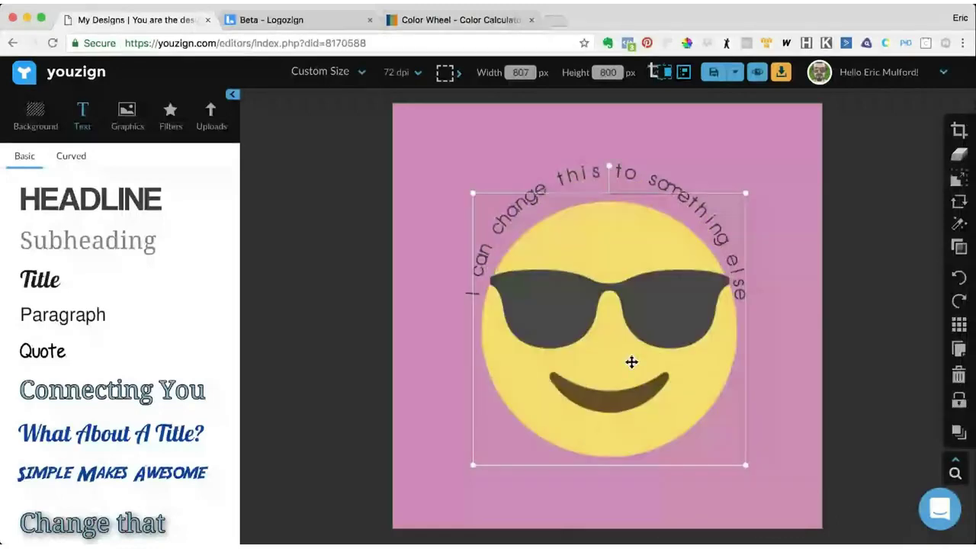
drag(632, 363, 628, 340)
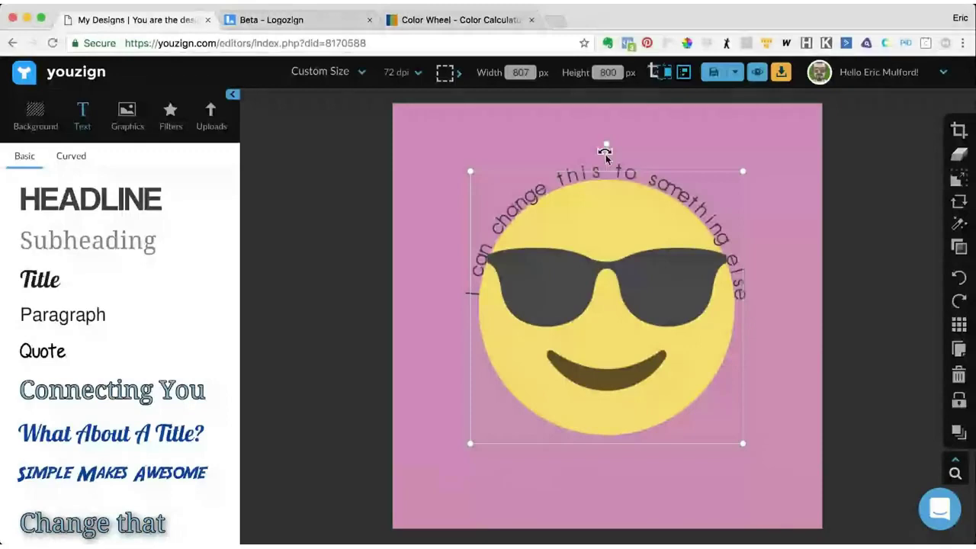
Try rotating the curved text upside down, and rotate it back upright.
click(688, 187)
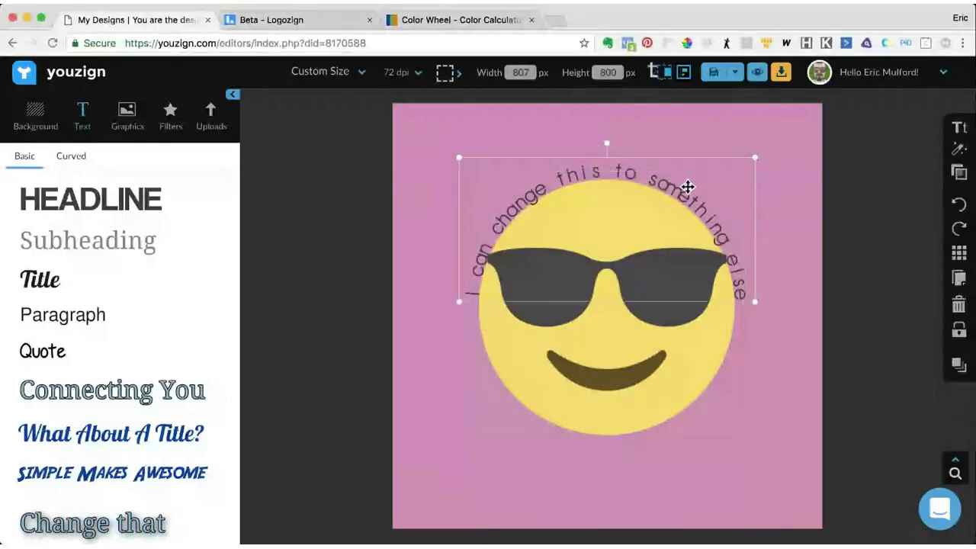
drag(607, 143, 611, 323)
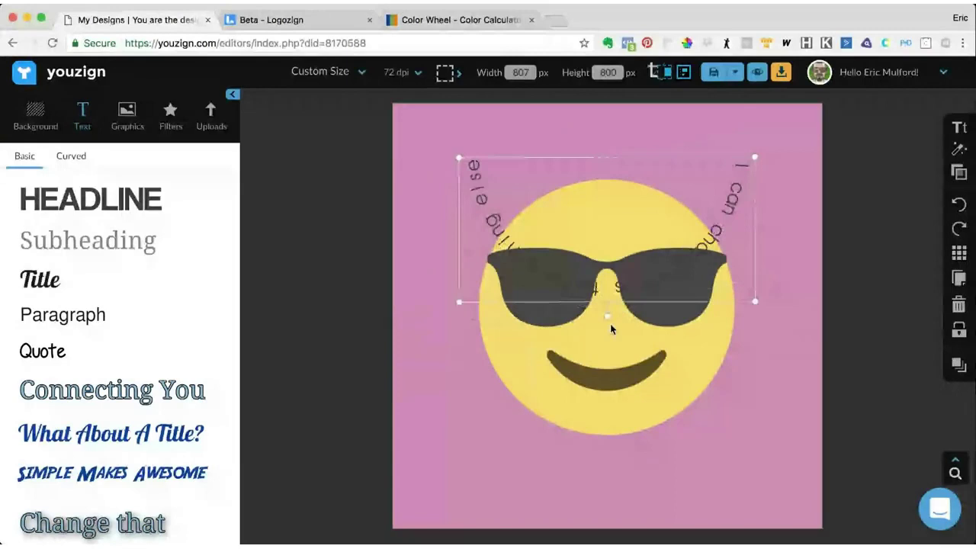
drag(610, 323, 615, 150)
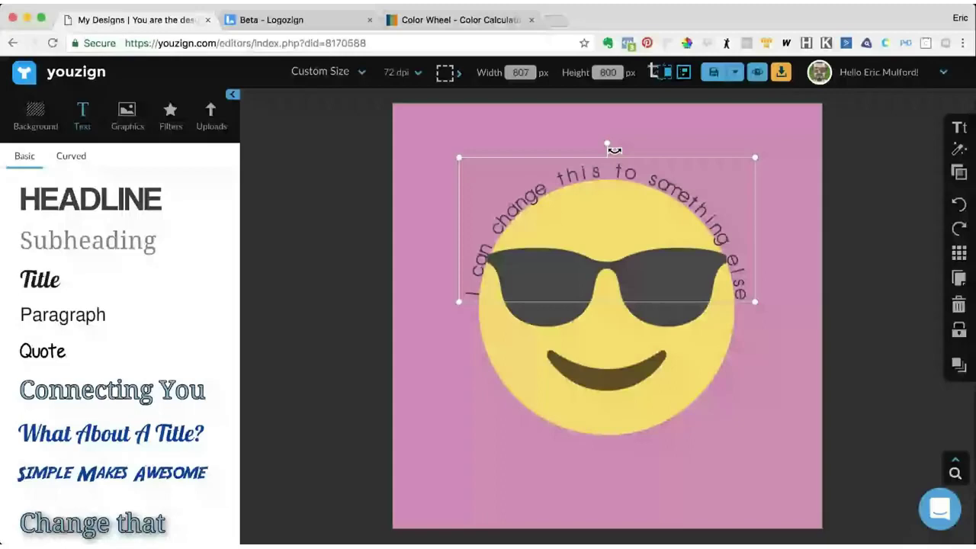
Try flipping the curved text vertically, and flip it back.
click(959, 172)
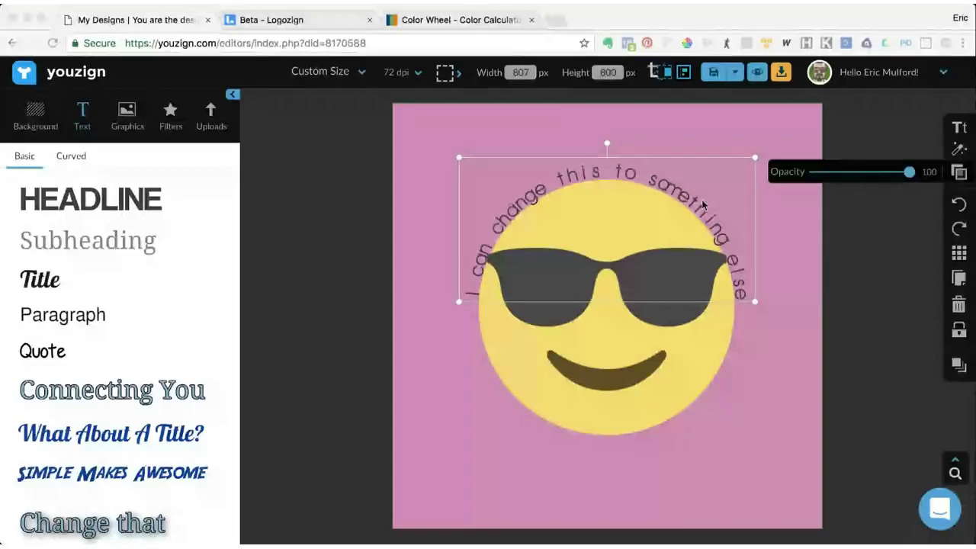
click(959, 365)
click(921, 413)
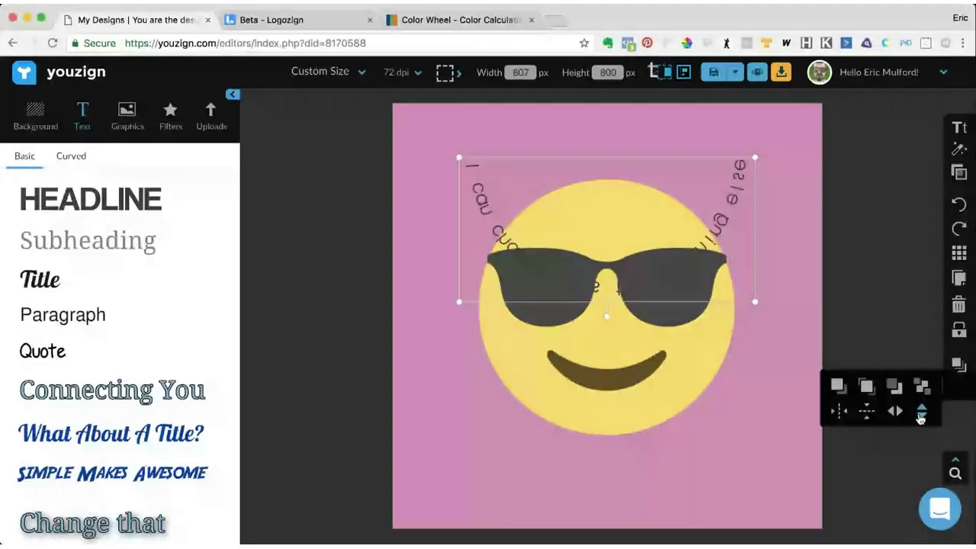
click(920, 413)
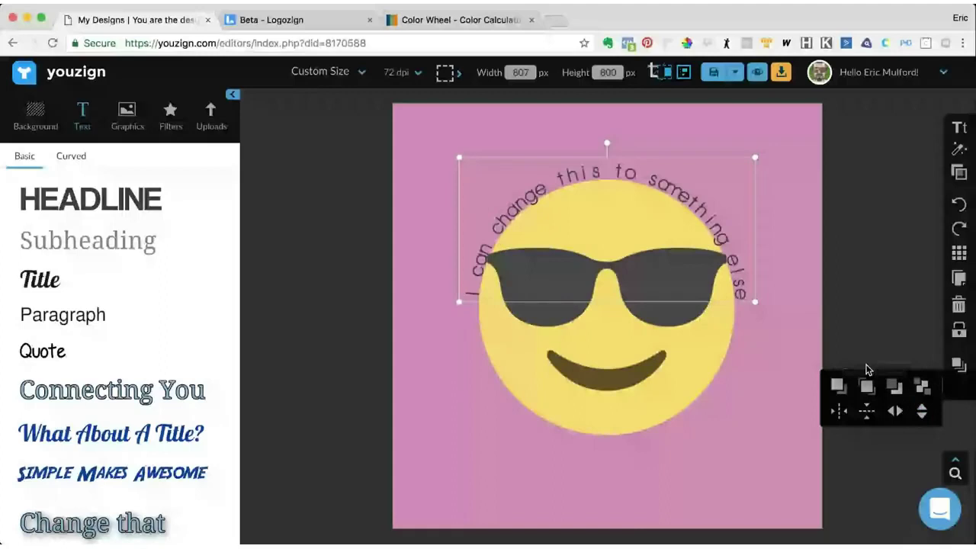
Reverse the text's curve direction to downward and move it around the lower half of the emoticon.
click(952, 124)
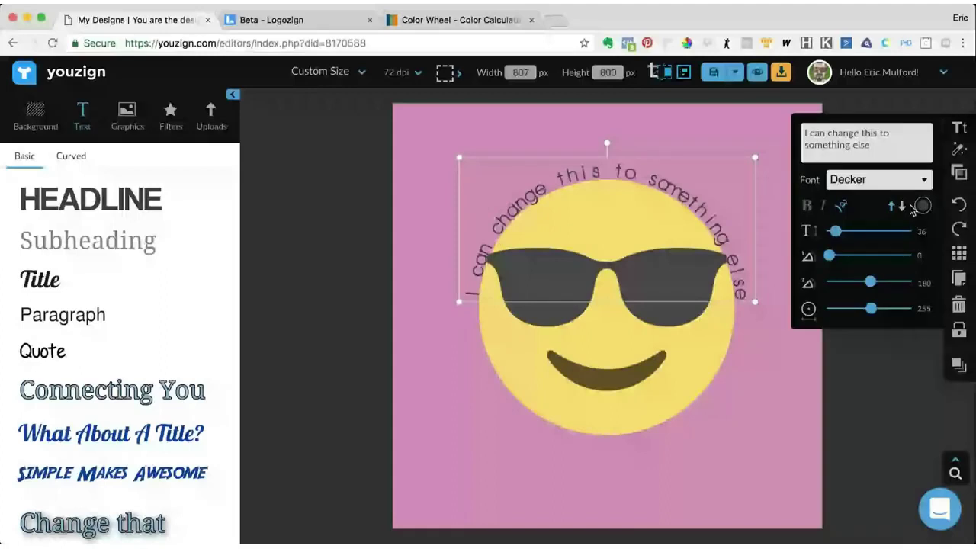
click(900, 206)
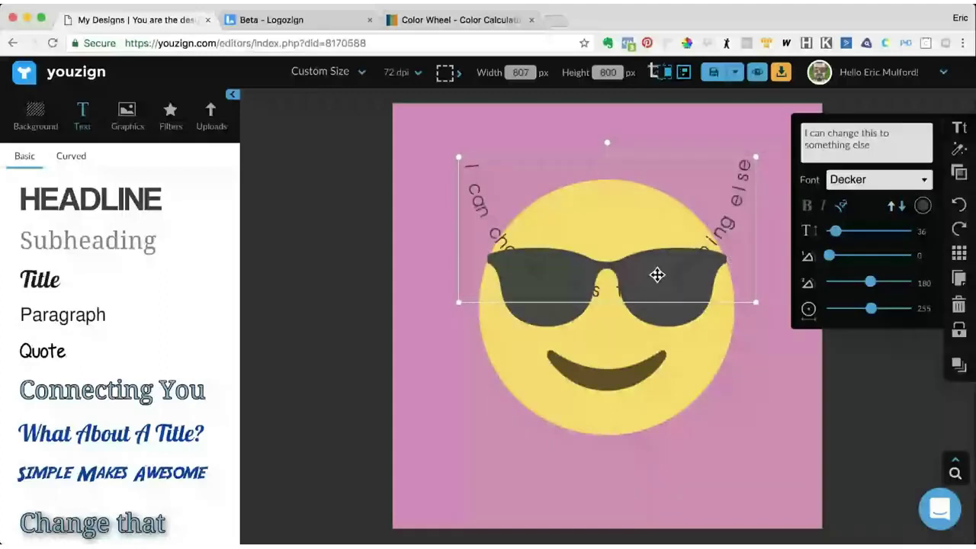
drag(657, 274, 654, 432)
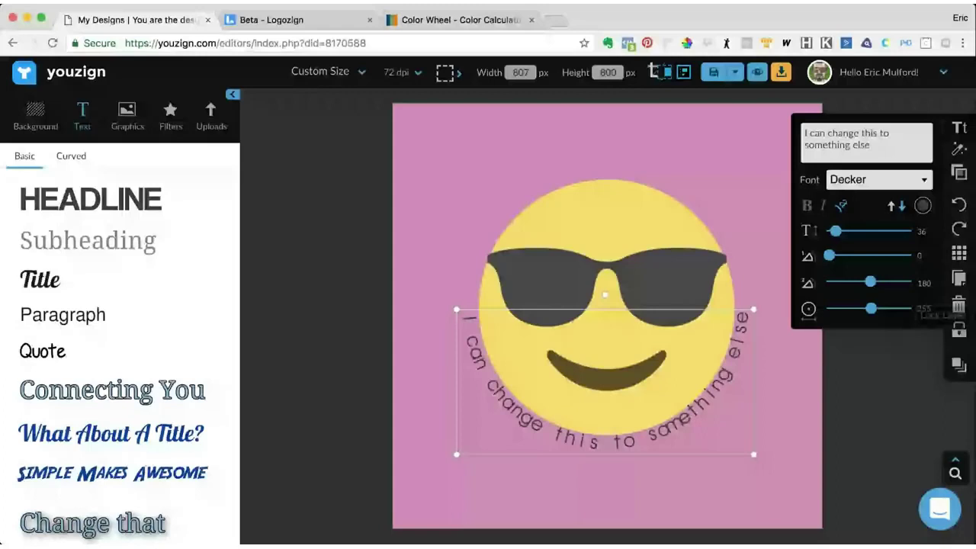
Change the curved text's color to dark navy blue and deselect it.
click(924, 206)
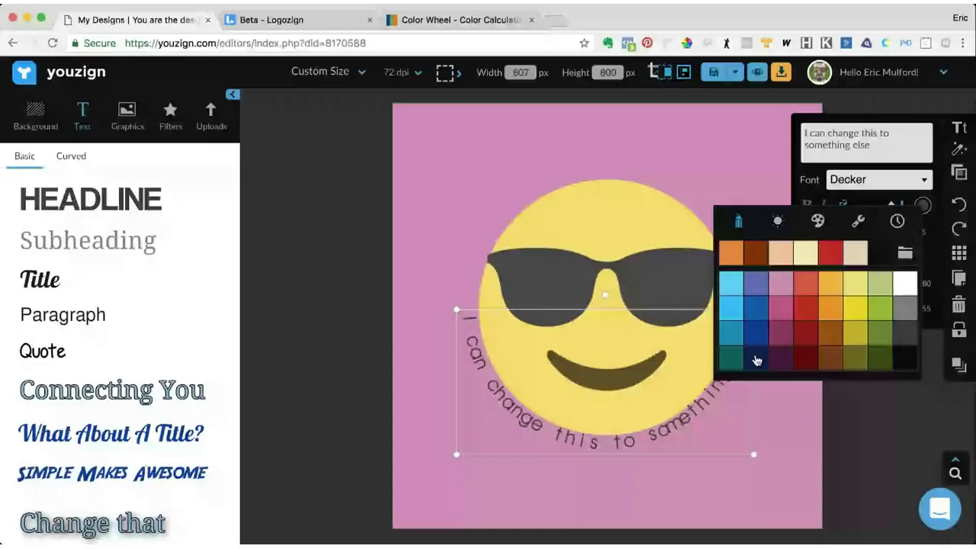
click(874, 343)
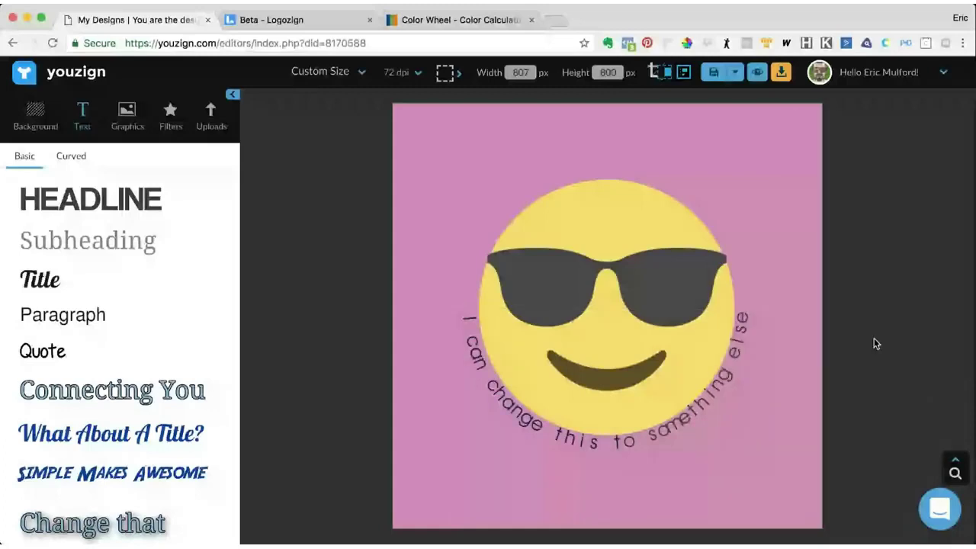
key(super+Tab)
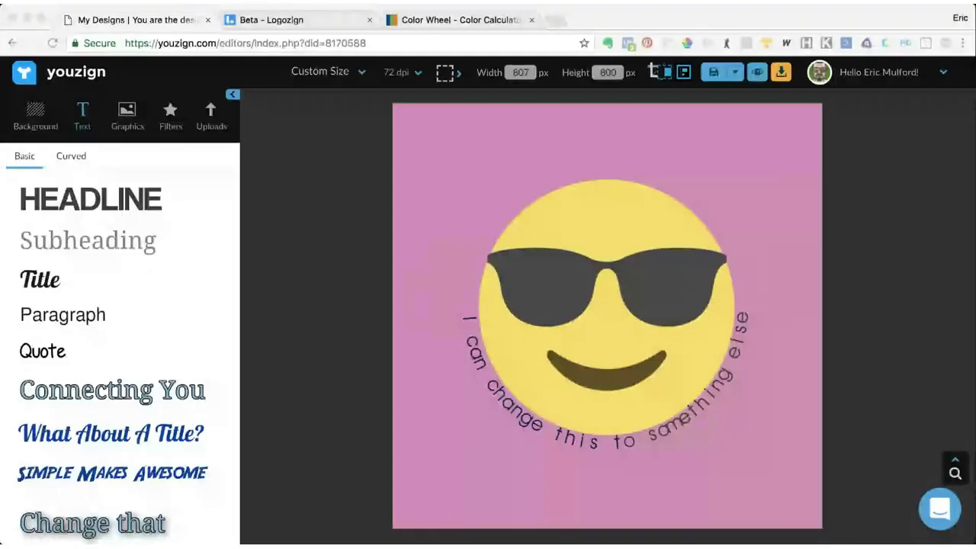
Nudge the lower curved text sideways to align it with the emoticon's vertical center line.
click(623, 442)
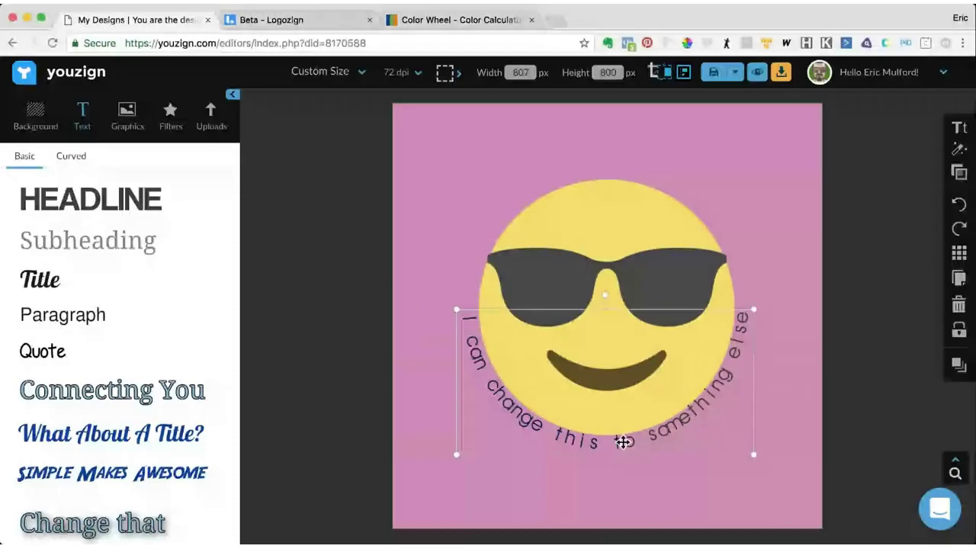
drag(624, 443, 625, 443)
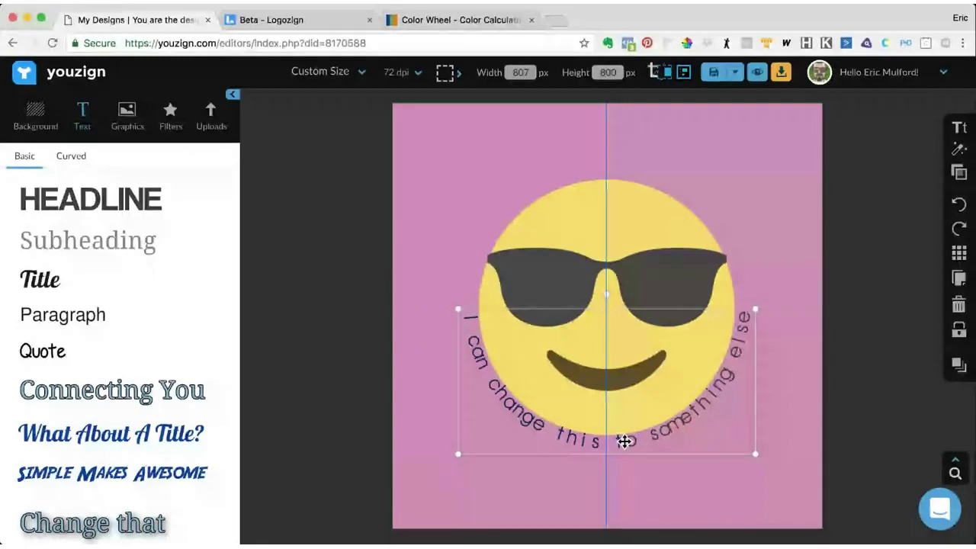
drag(625, 442, 625, 443)
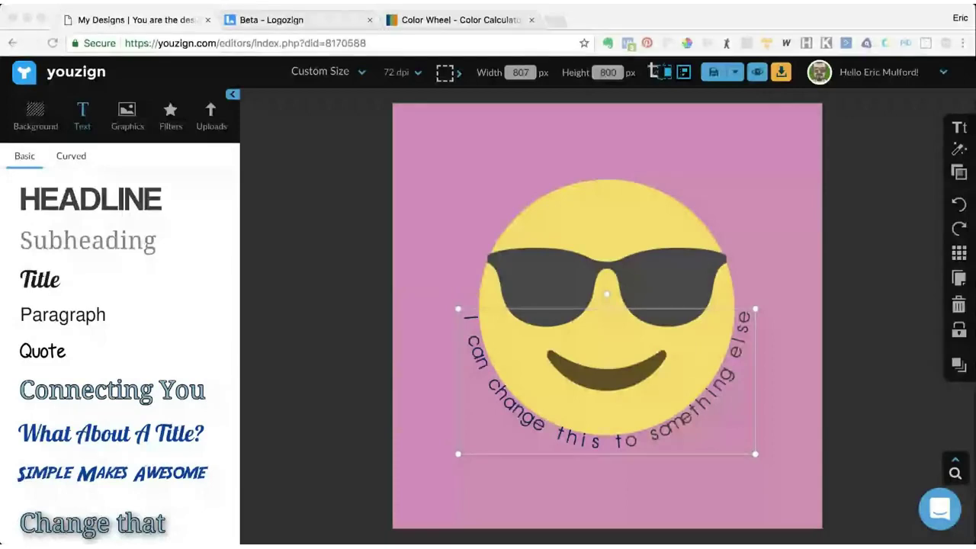
Add a second curved text to the canvas, just above the emoticon.
click(959, 365)
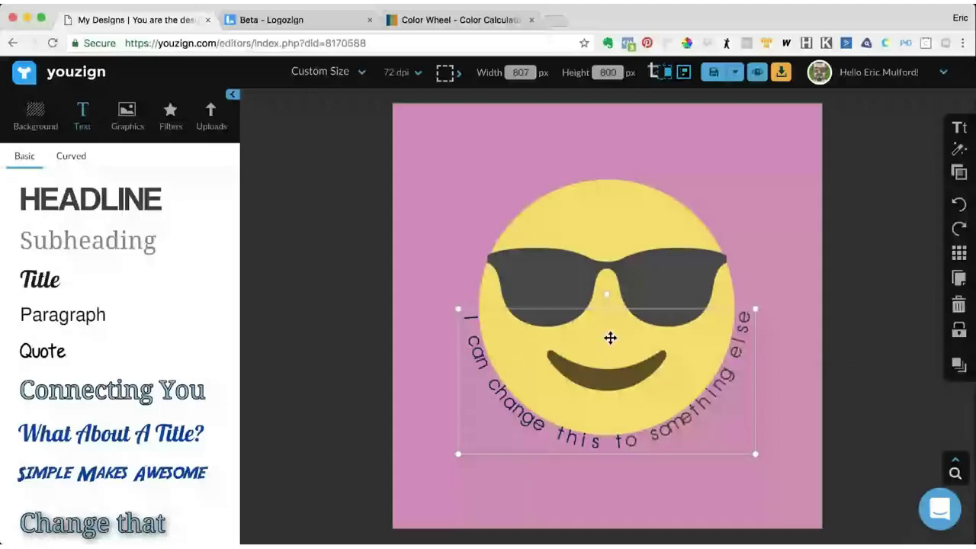
click(604, 287)
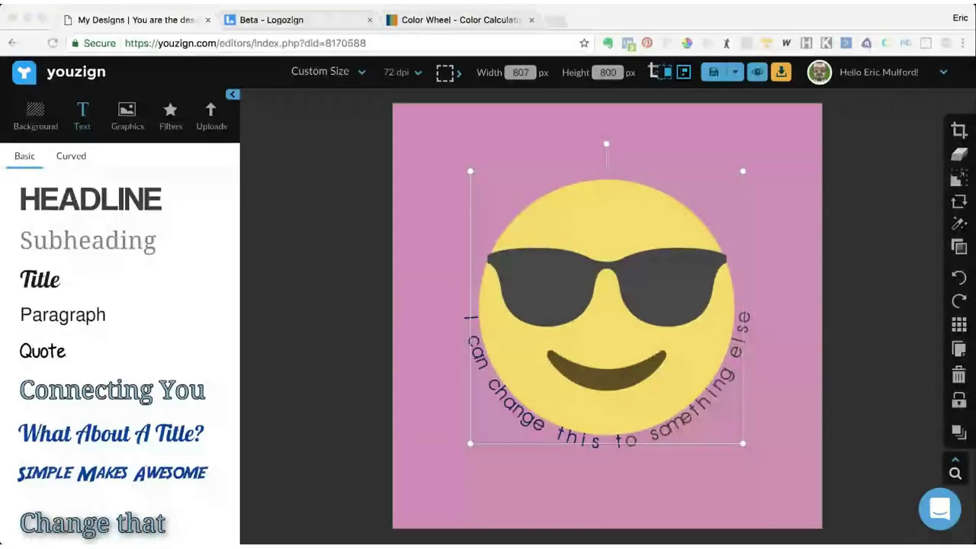
click(662, 431)
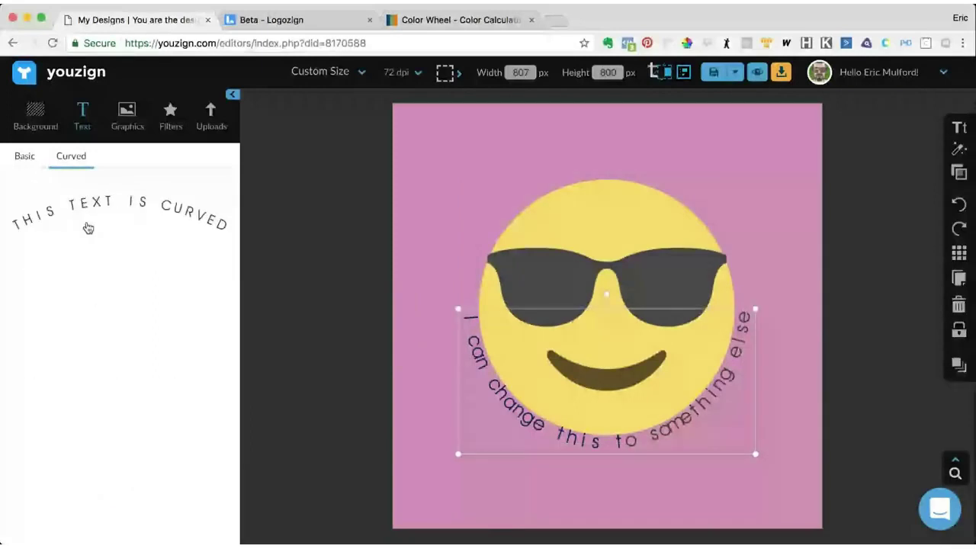
drag(89, 228, 567, 147)
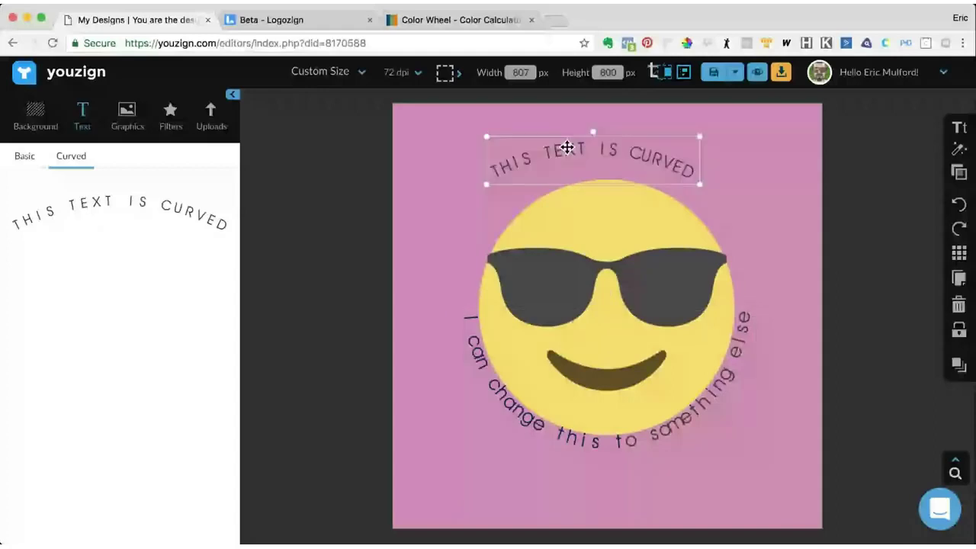
Try a start angle of 0 with end angles of 360 and 115 on the curved text above the emoticon.
click(567, 148)
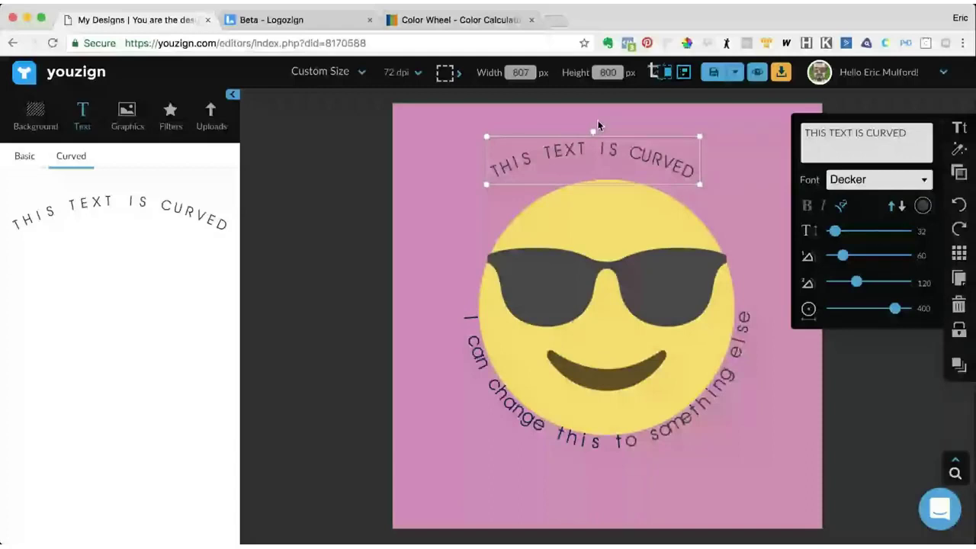
drag(595, 130, 593, 131)
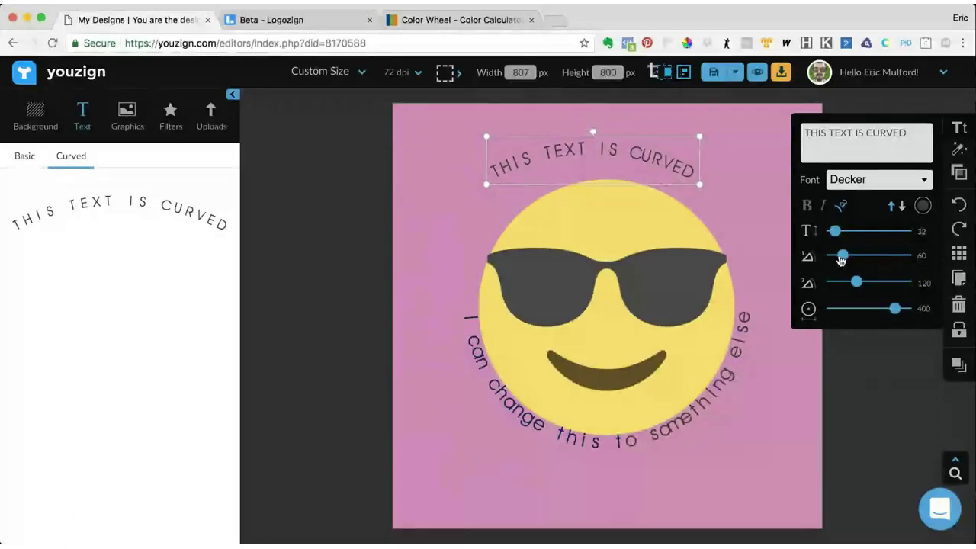
drag(841, 260, 827, 258)
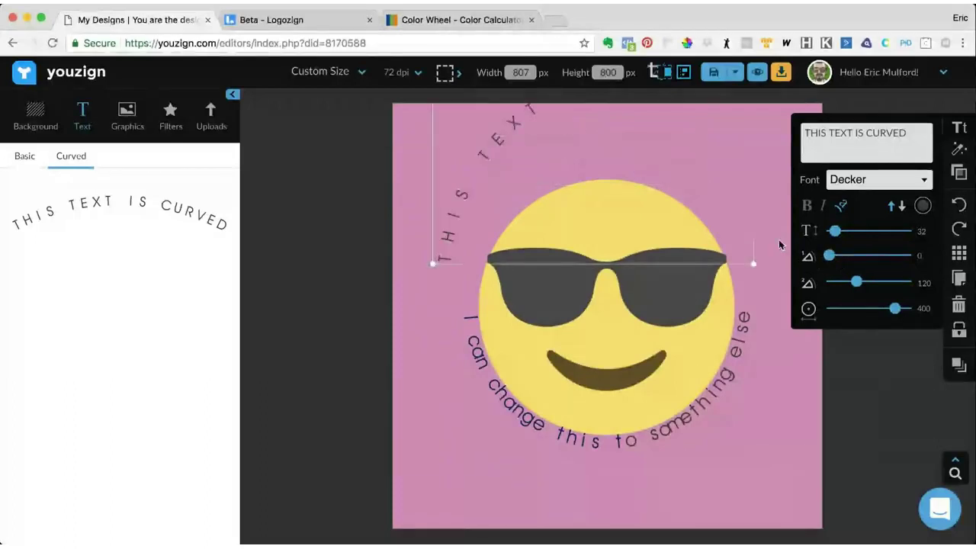
drag(856, 281, 924, 281)
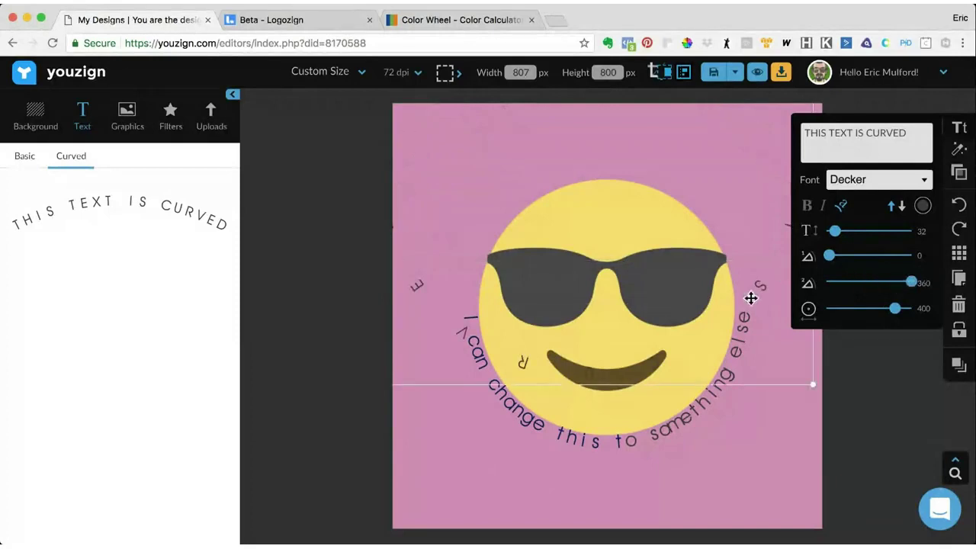
drag(911, 284, 855, 283)
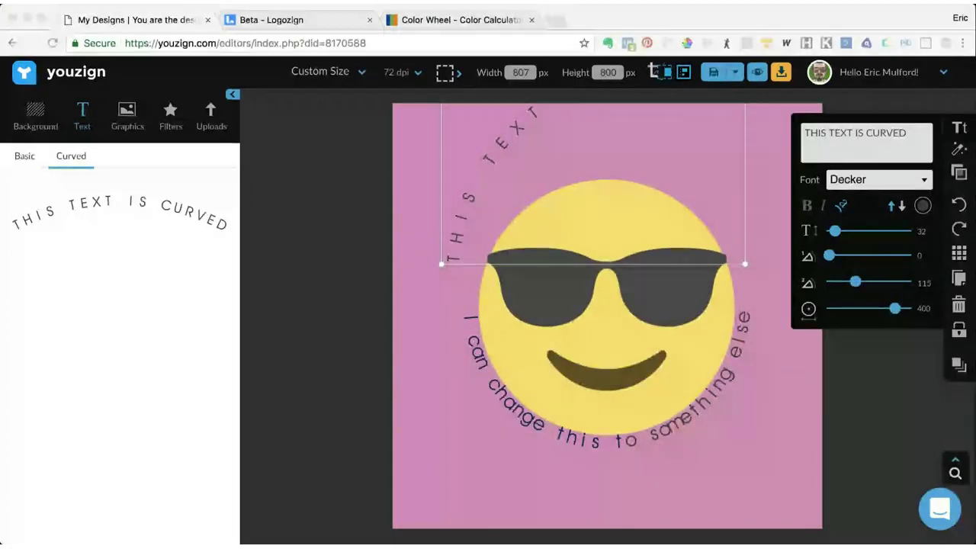
Delete the second curved text above the emoticon.
click(621, 426)
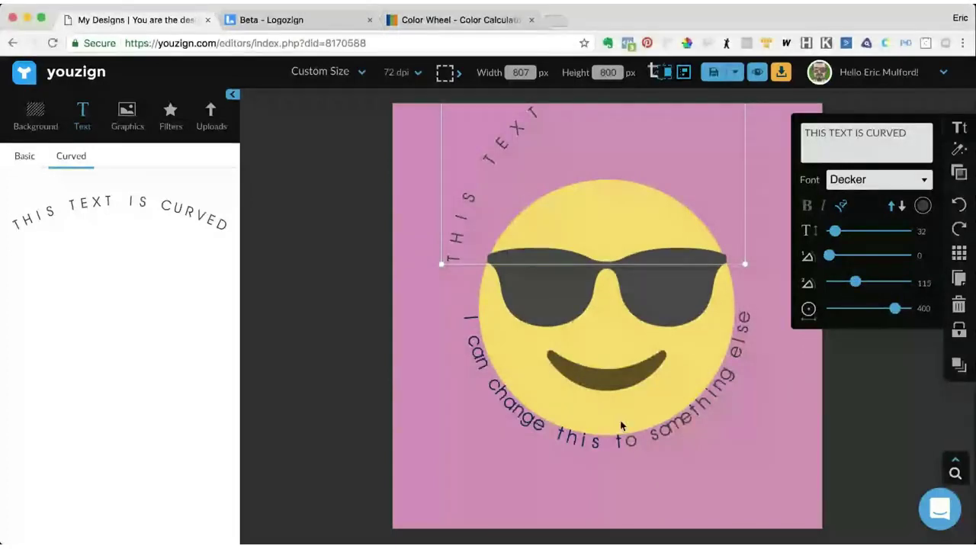
click(621, 425)
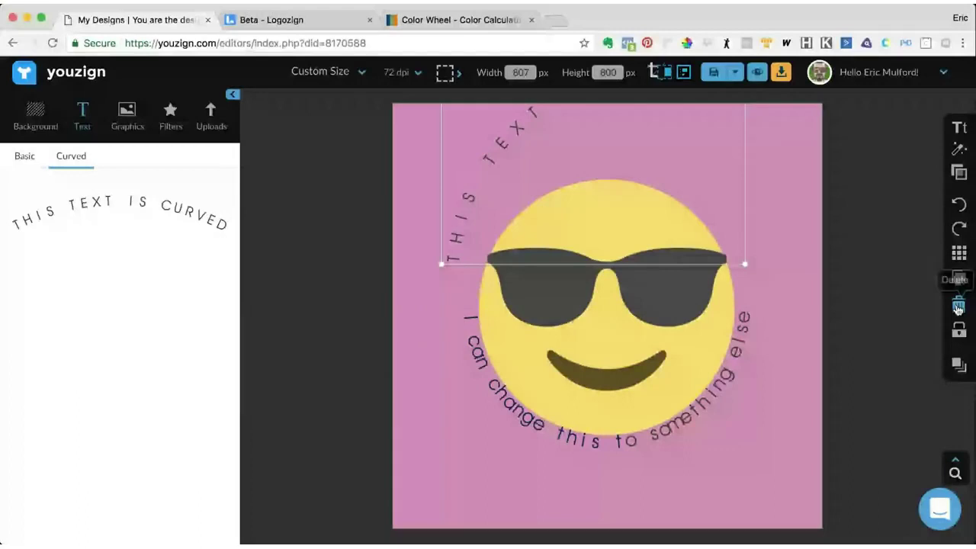
click(959, 307)
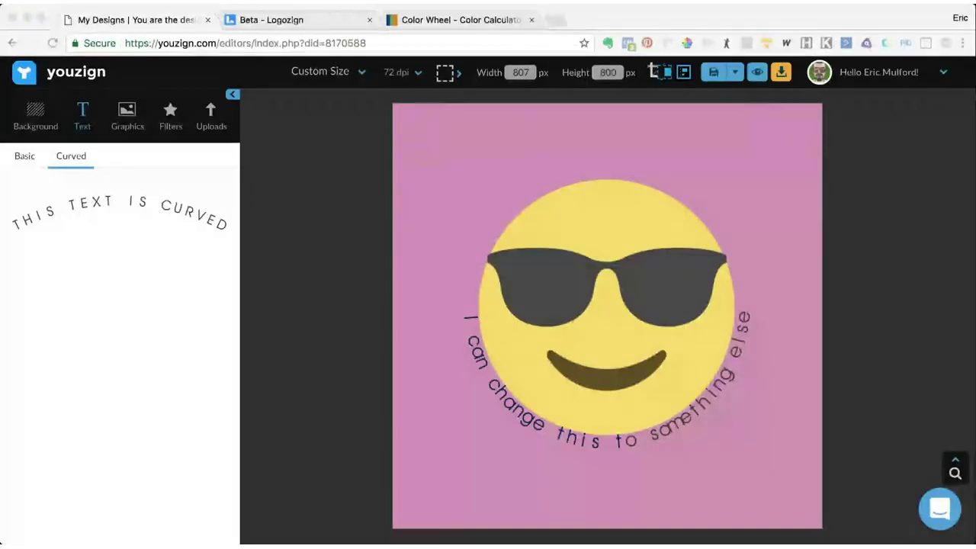
Try the upward curve direction and unrotated letters on the lower curved text, restoring each setting.
click(712, 397)
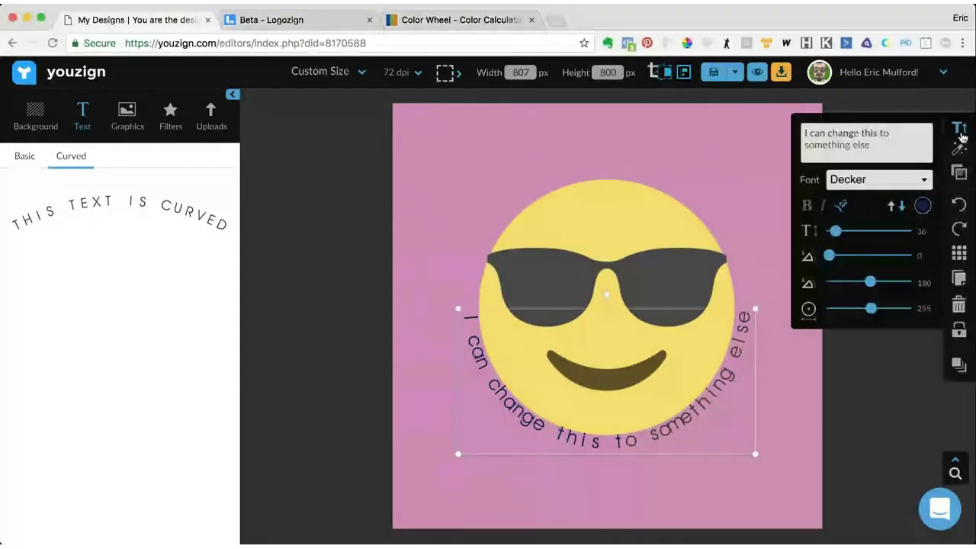
click(893, 208)
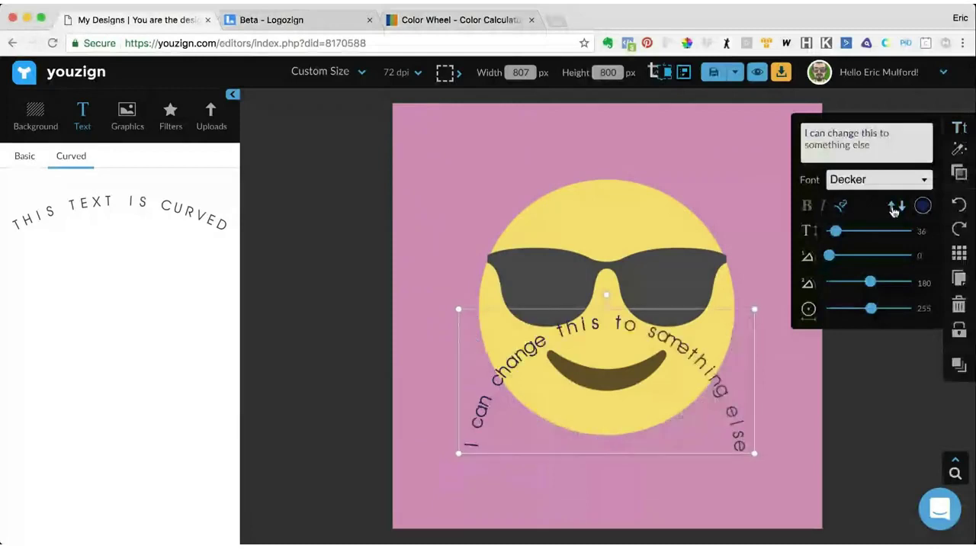
click(902, 207)
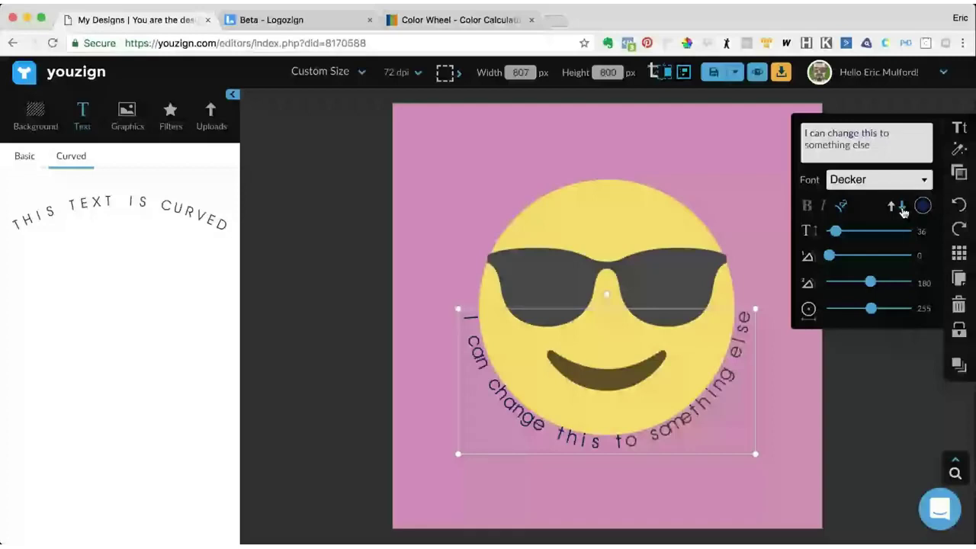
click(842, 207)
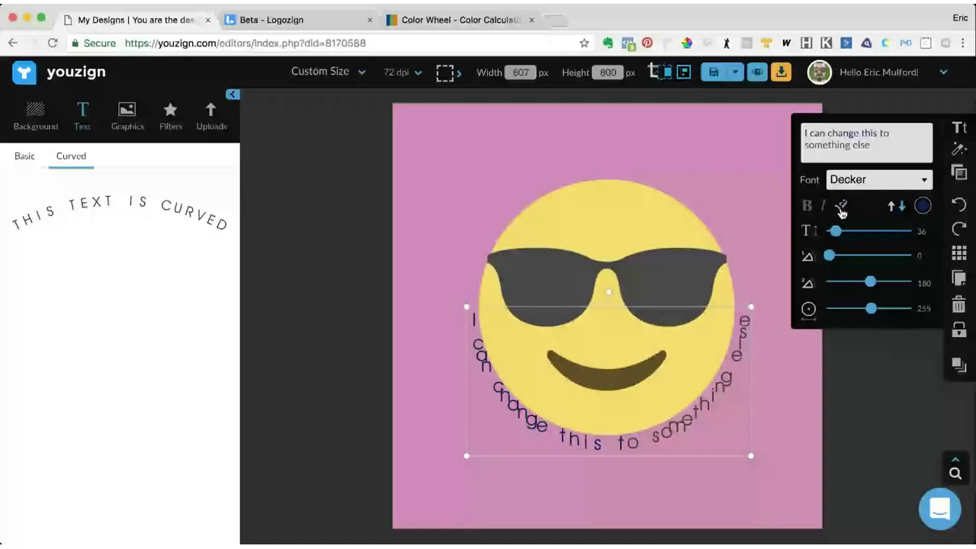
click(842, 209)
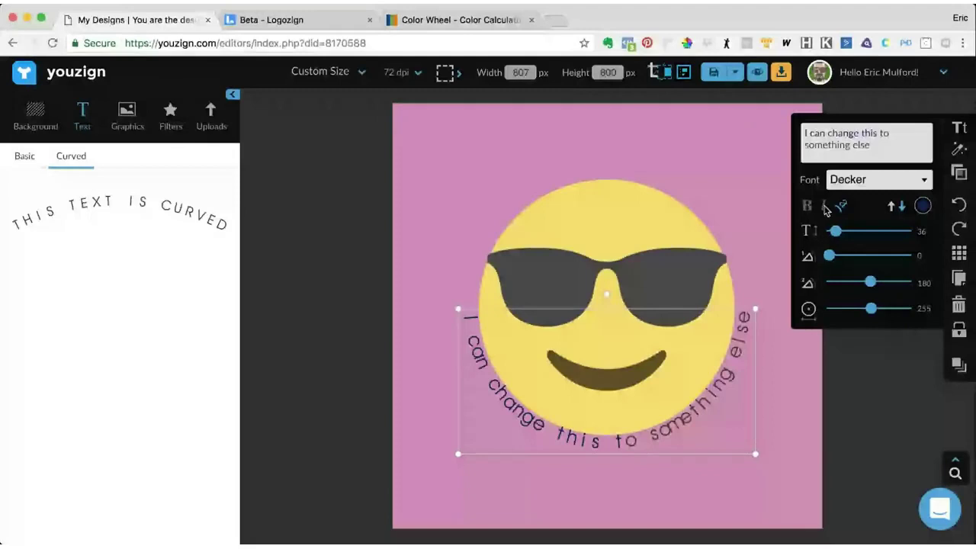
Change the lower curved text's font to Droid Serif and make it bold.
click(878, 181)
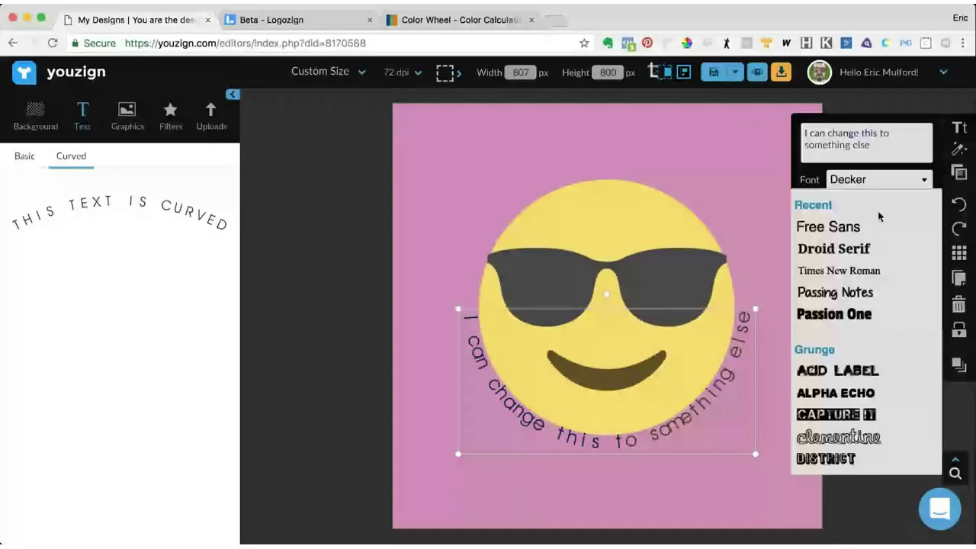
click(838, 252)
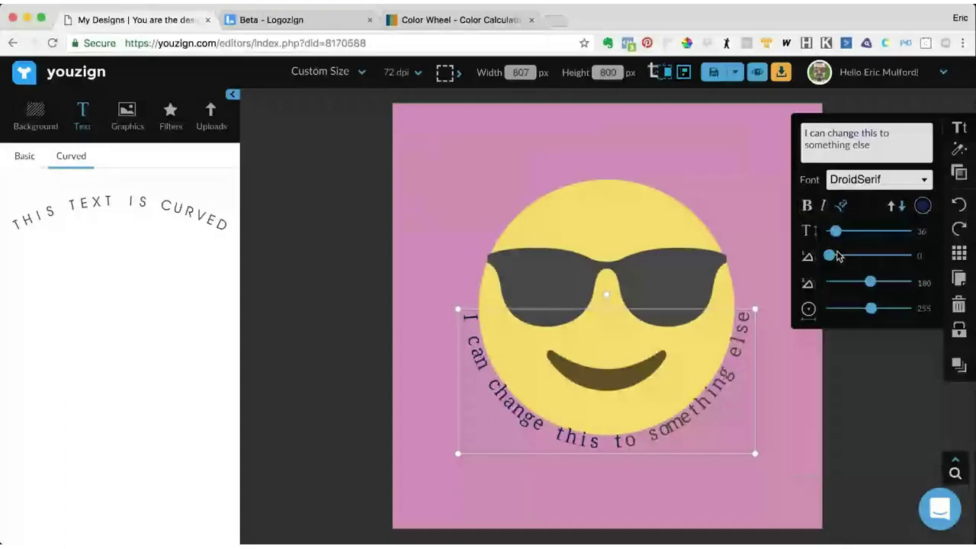
click(808, 207)
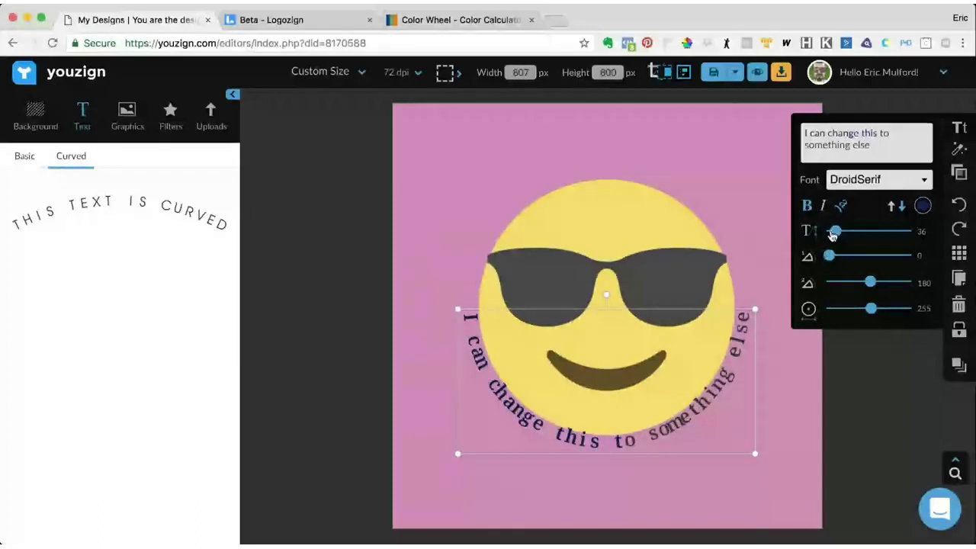
Try several font sizes on the lower curved text and settle on 32.
drag(832, 235, 832, 235)
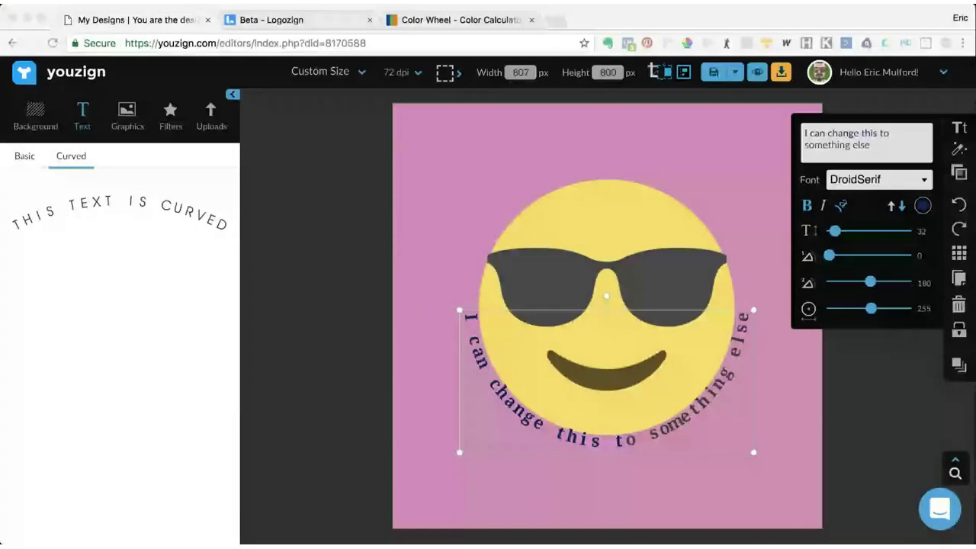
click(796, 225)
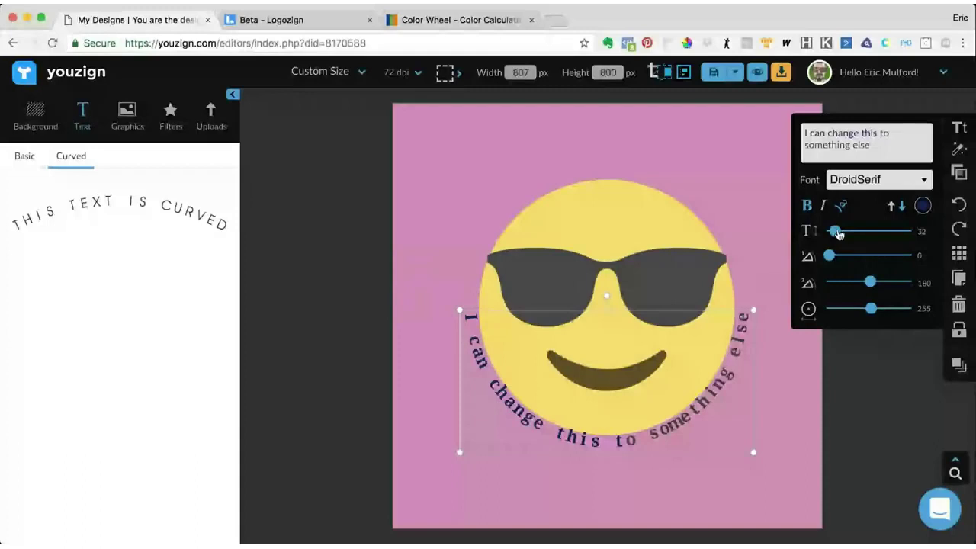
drag(839, 233, 841, 233)
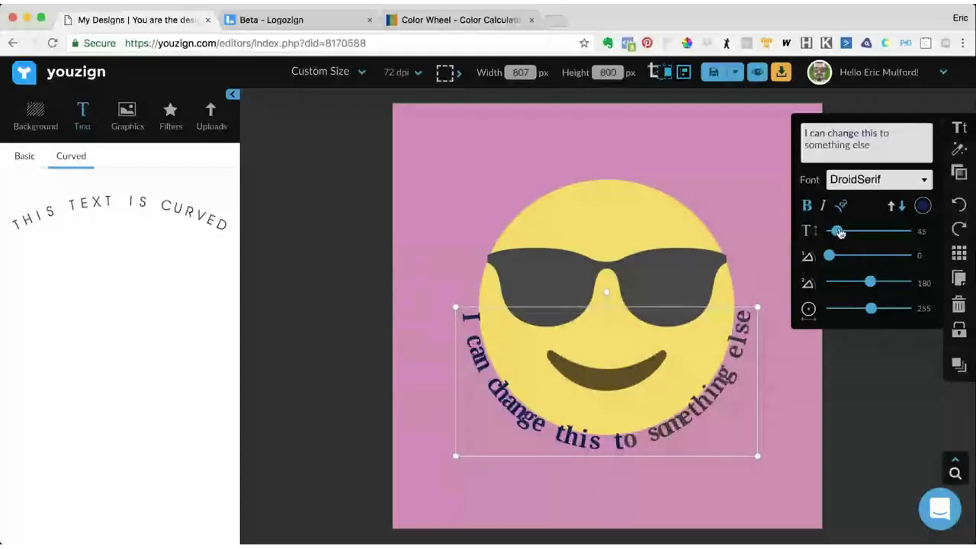
drag(840, 234, 837, 232)
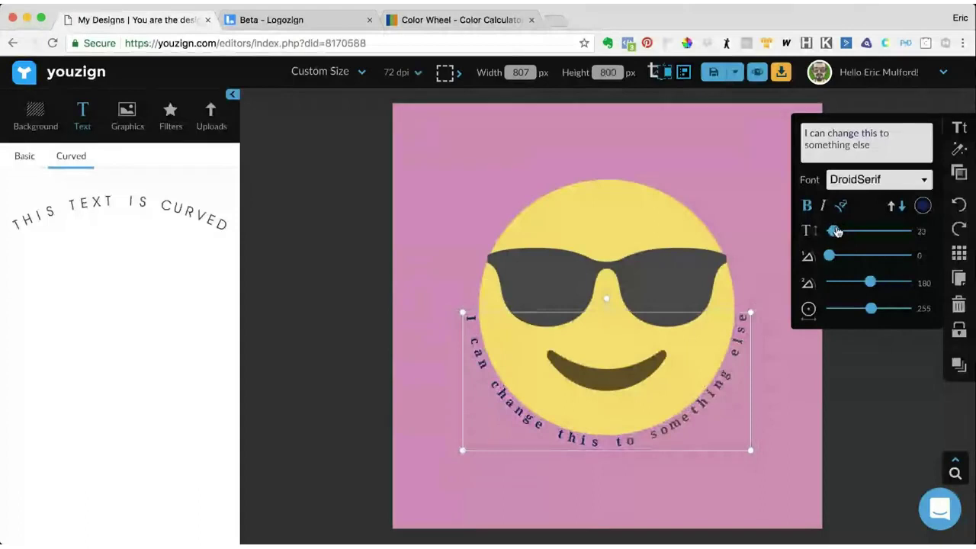
drag(837, 232, 838, 232)
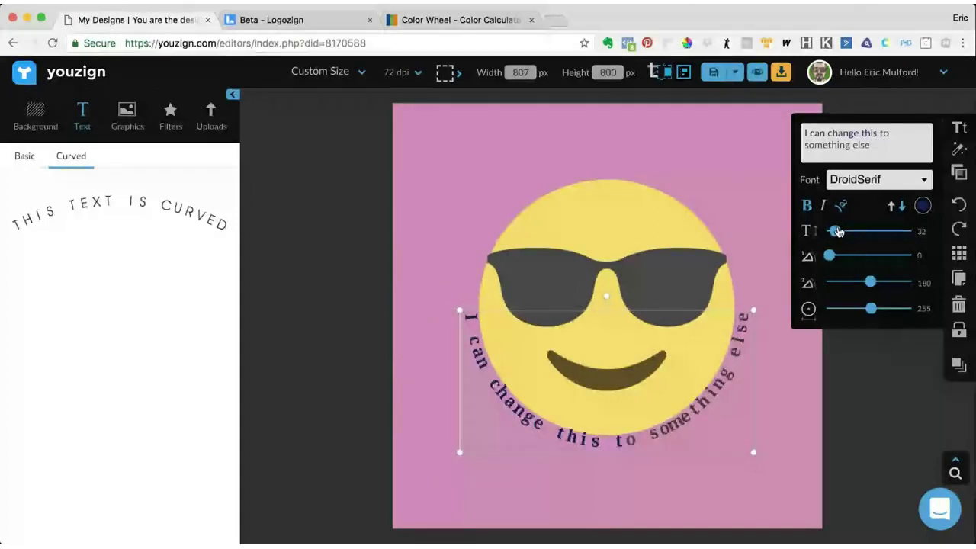
Set the lower curved text's circle size to 285 and nudge the text up against the emoticon.
drag(871, 309, 874, 314)
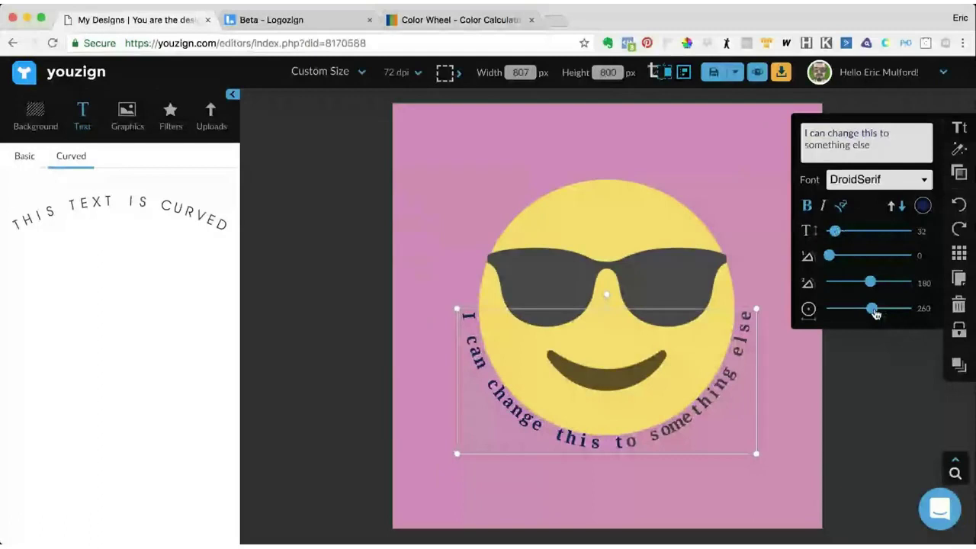
drag(875, 313, 879, 312)
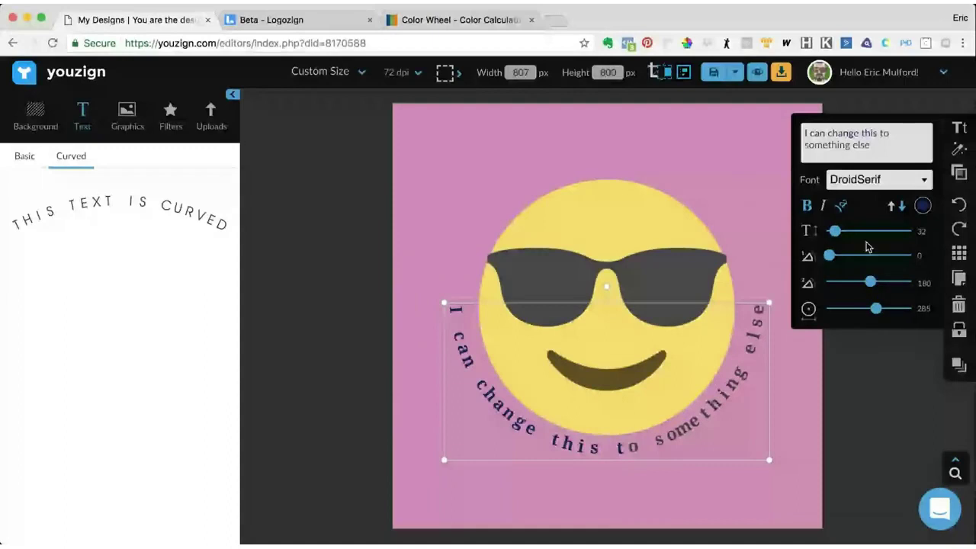
drag(661, 445, 662, 440)
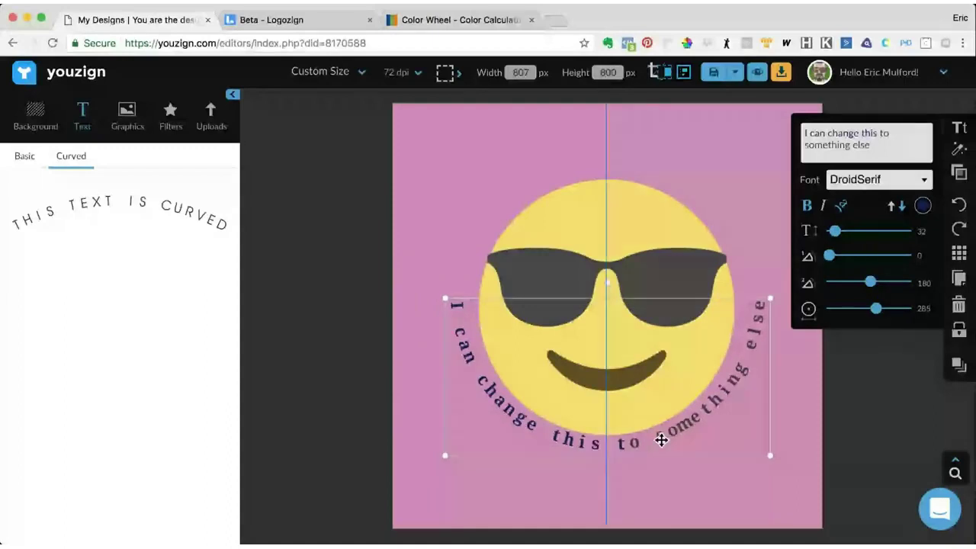
Scale the lower curved text down proportionally and move it back around the lower half of the emoticon.
drag(445, 298, 467, 305)
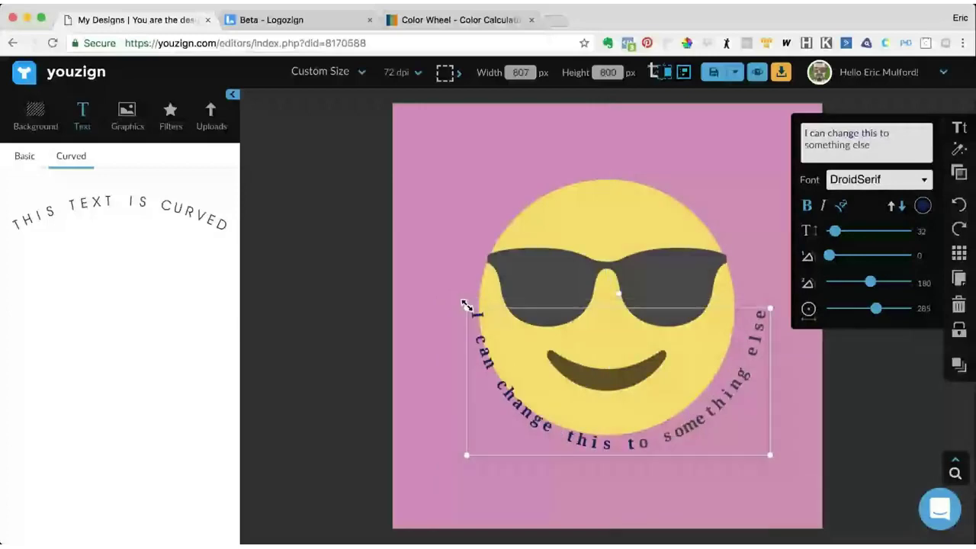
drag(467, 305, 479, 313)
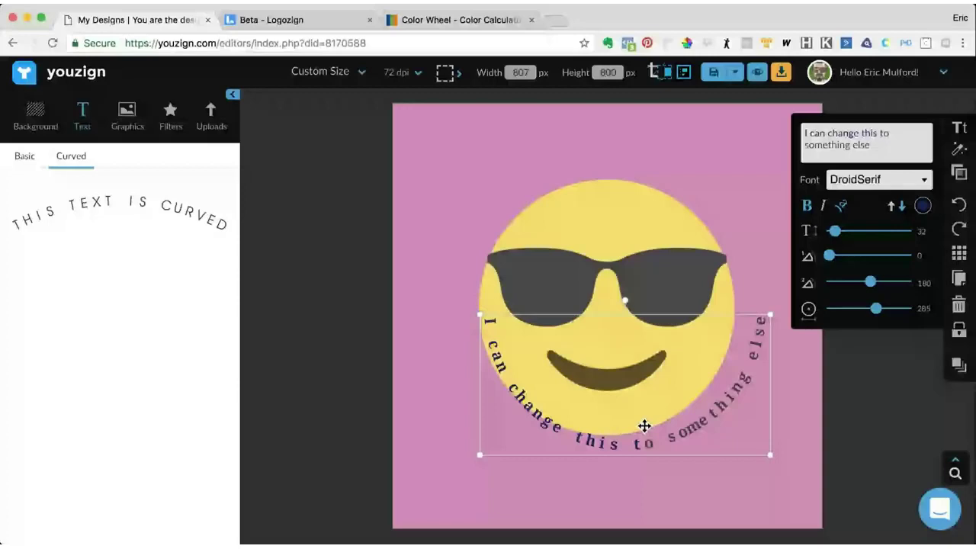
drag(645, 425, 629, 424)
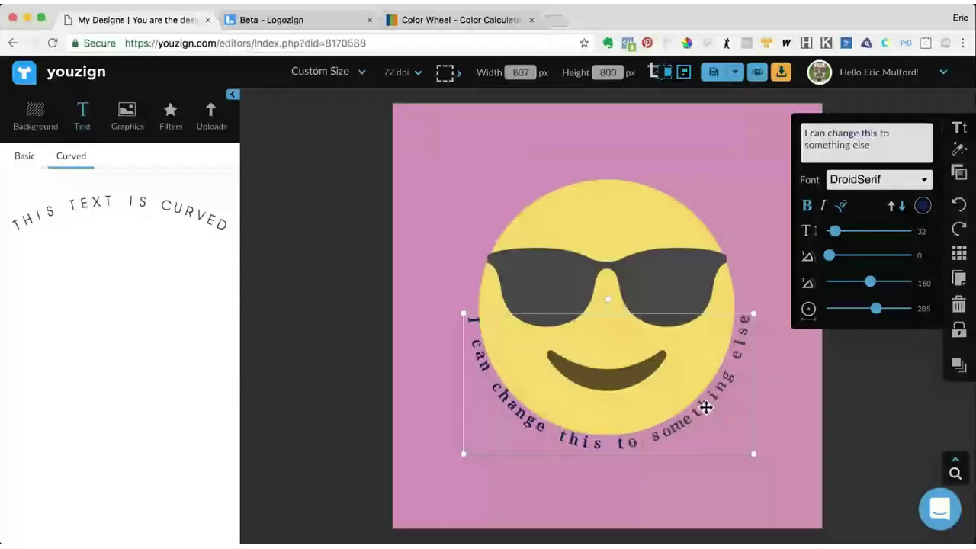
drag(707, 408, 703, 405)
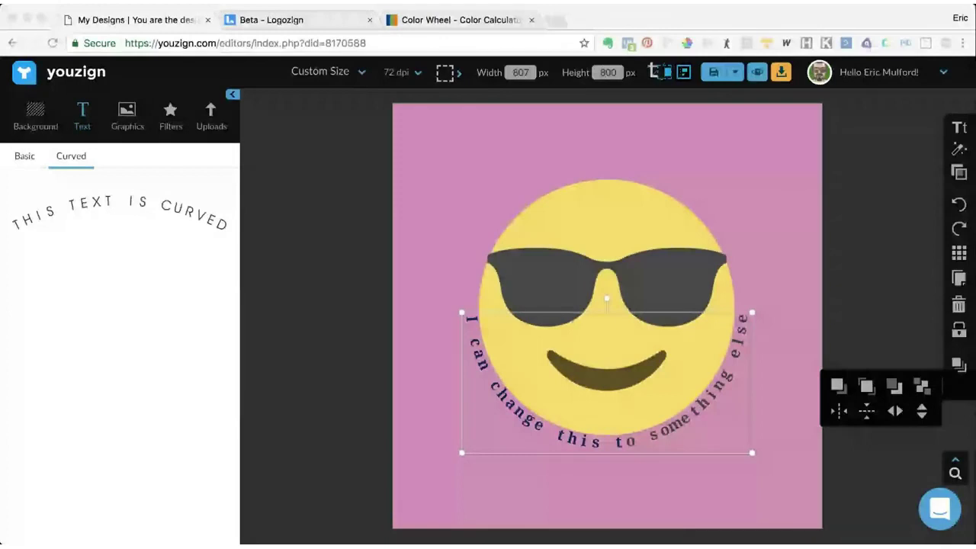
Align the lower curved text with the canvas's vertical center line and deselect it.
click(706, 402)
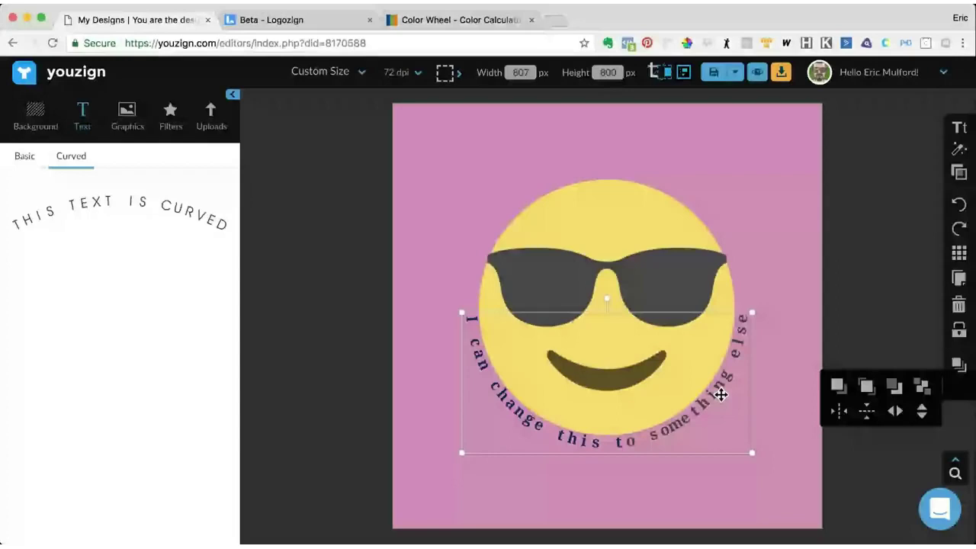
drag(721, 395, 720, 395)
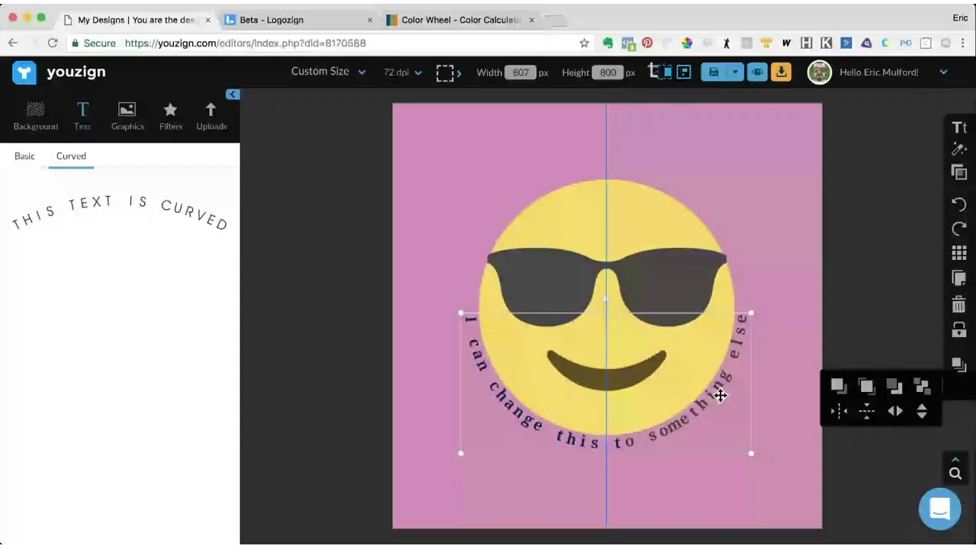
click(769, 300)
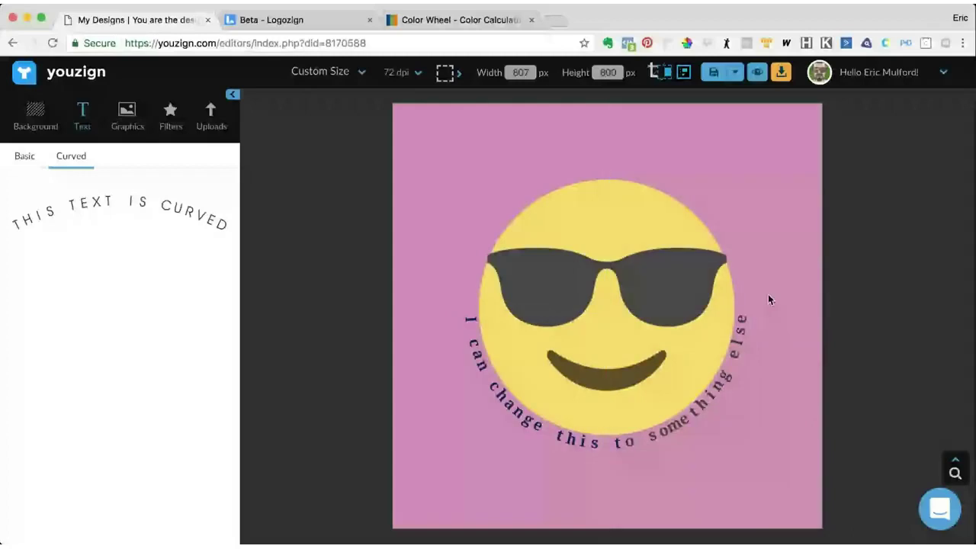
Shrink the lower curved text very slightly to fit the emoticon's outline, and deselect it.
click(458, 311)
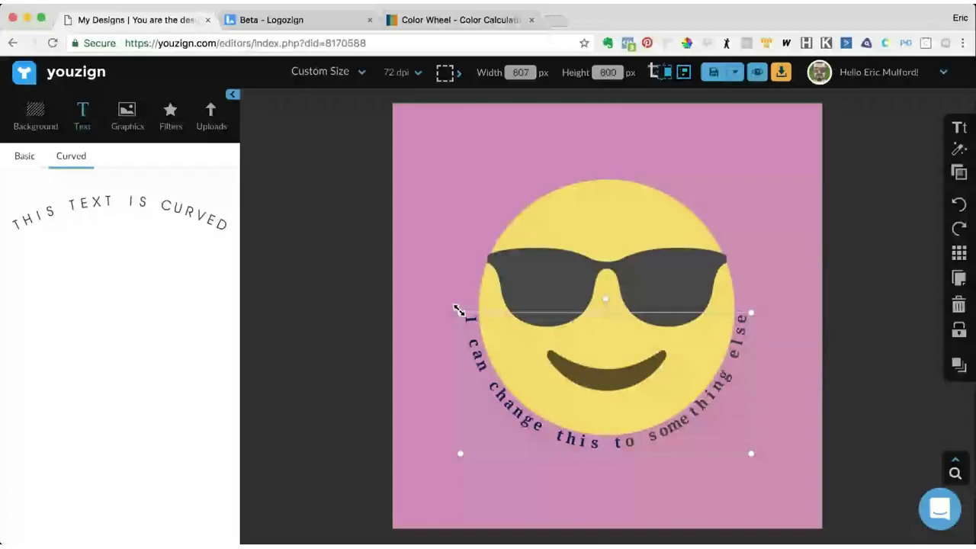
drag(458, 309, 461, 313)
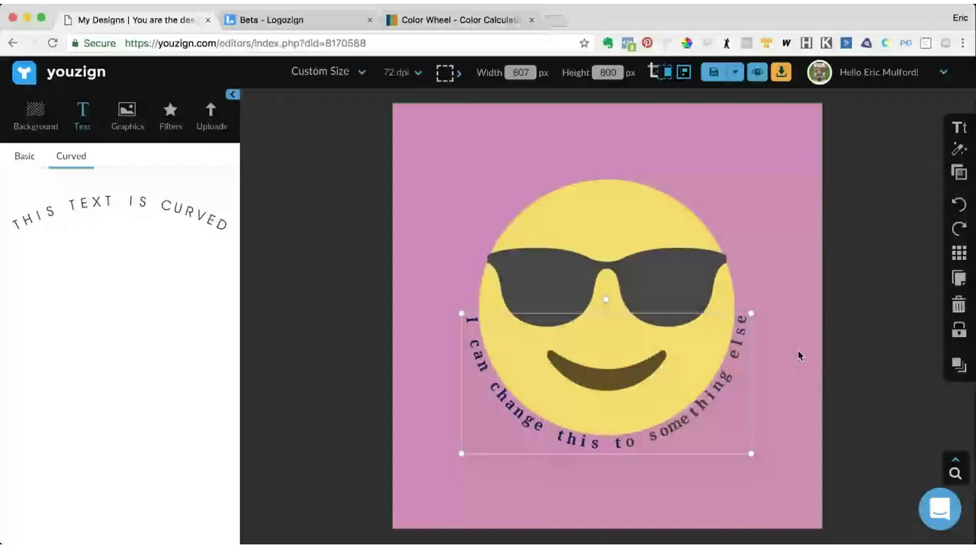
click(798, 350)
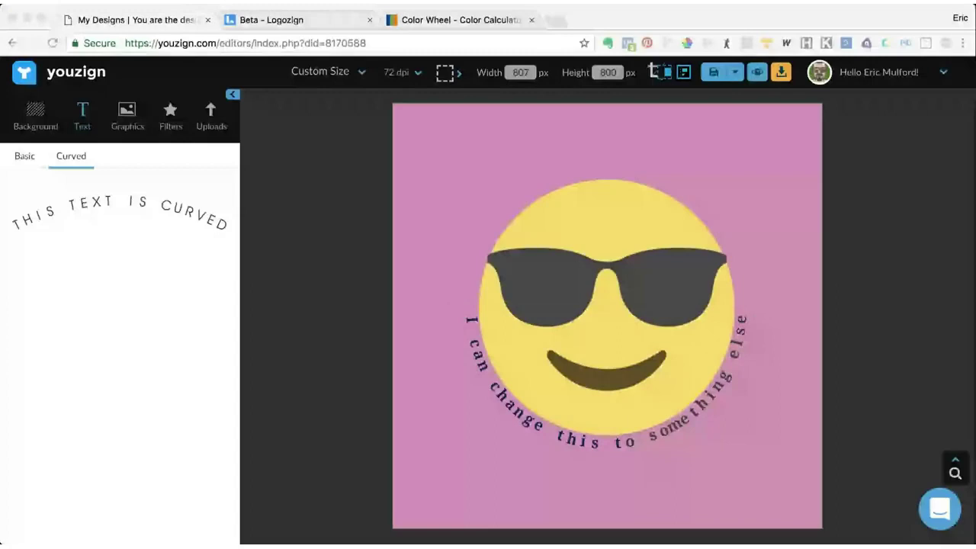
click(719, 391)
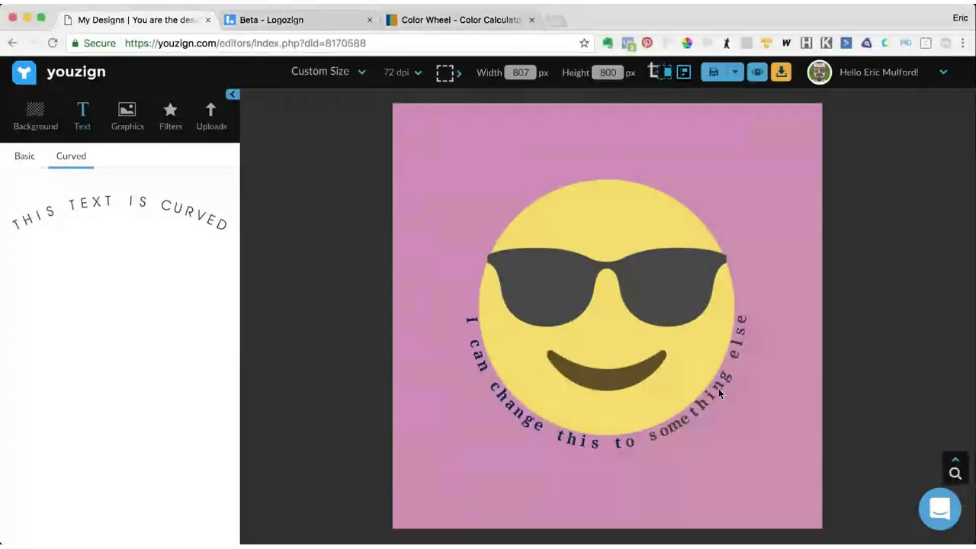
Set the lower curved text's font size to 50 and its circle size to 450.
click(719, 390)
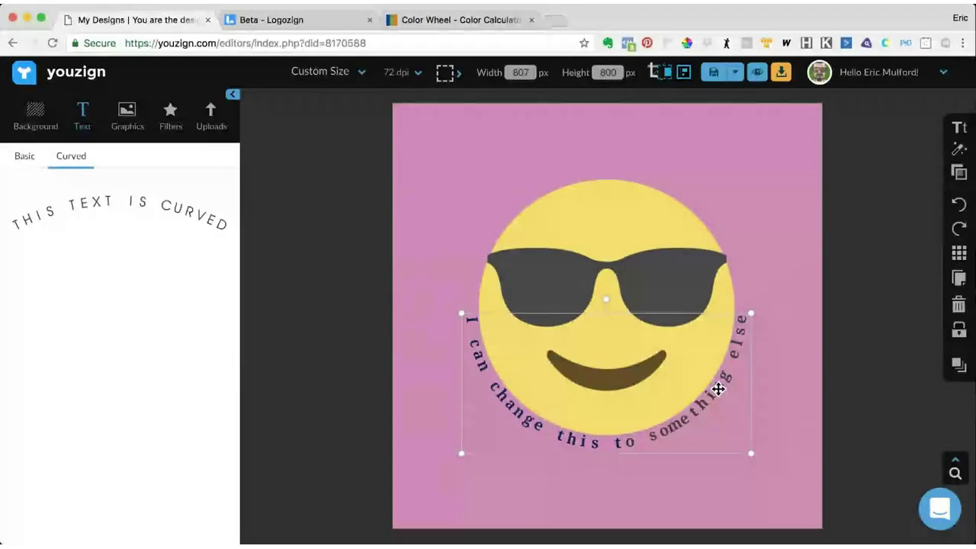
click(958, 128)
drag(835, 232, 841, 234)
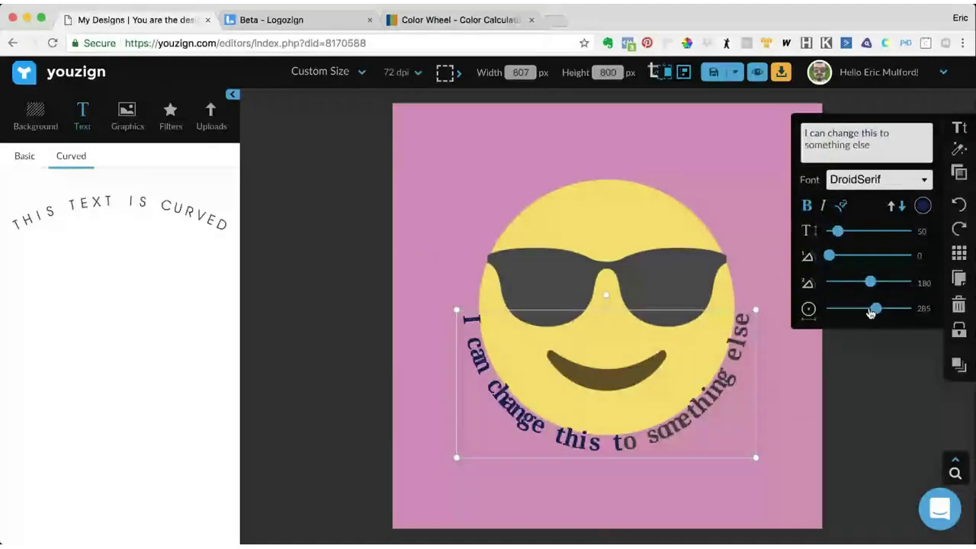
drag(871, 313, 888, 310)
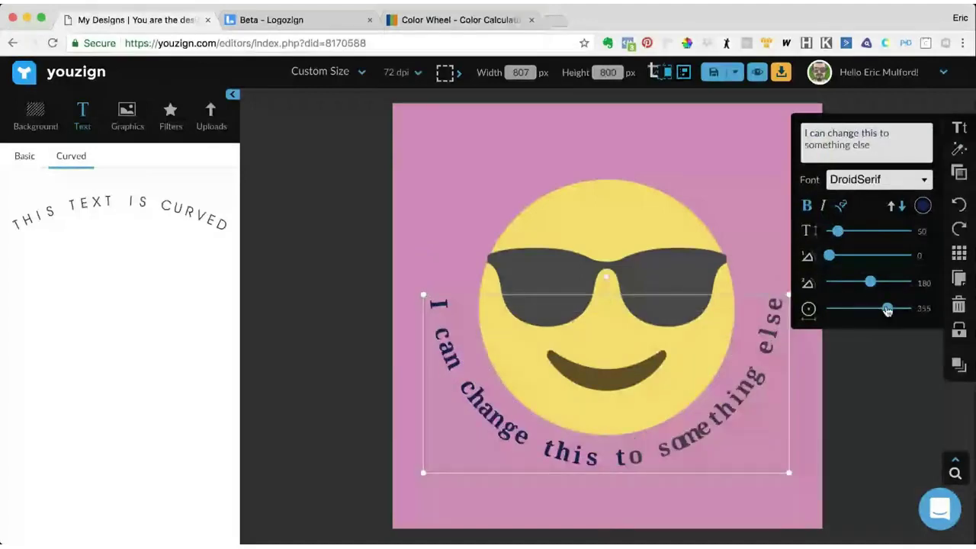
drag(888, 310, 901, 311)
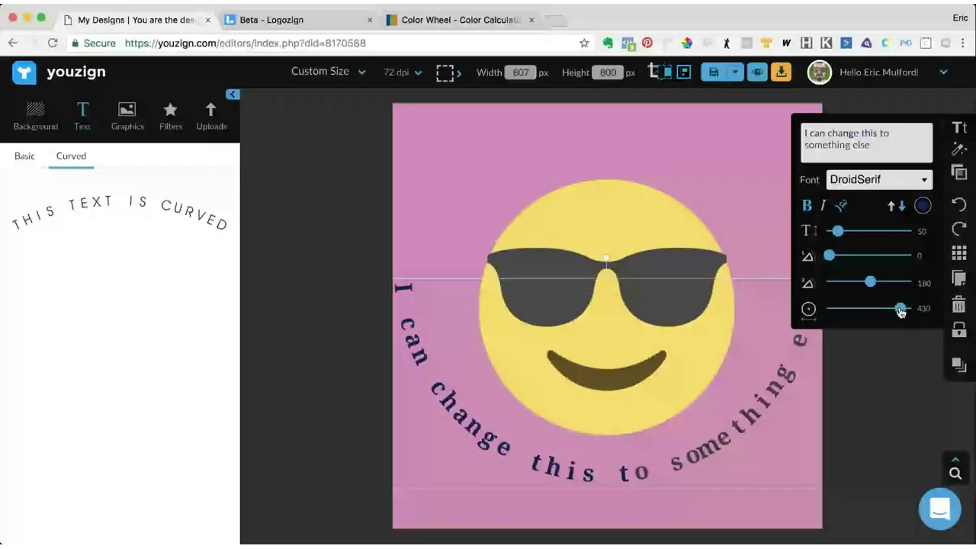
drag(901, 311, 903, 308)
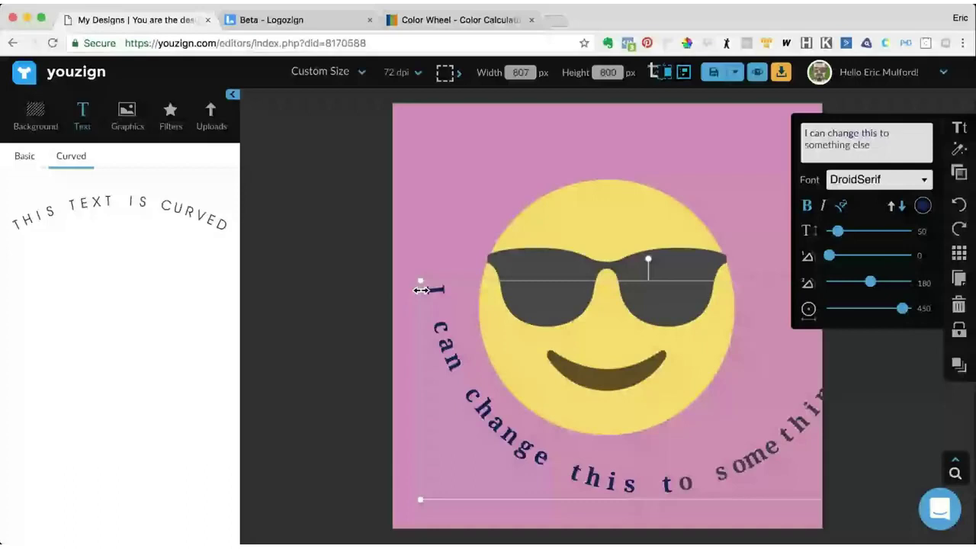
Scale the enlarged curved text down proportionally and position it around the outside of the emoticon's lower half.
drag(420, 290, 515, 328)
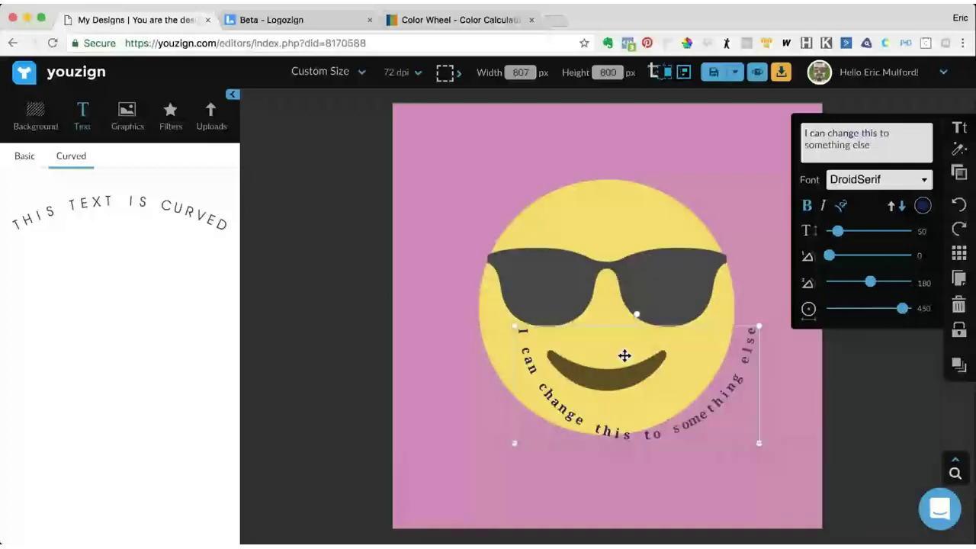
drag(624, 356, 590, 346)
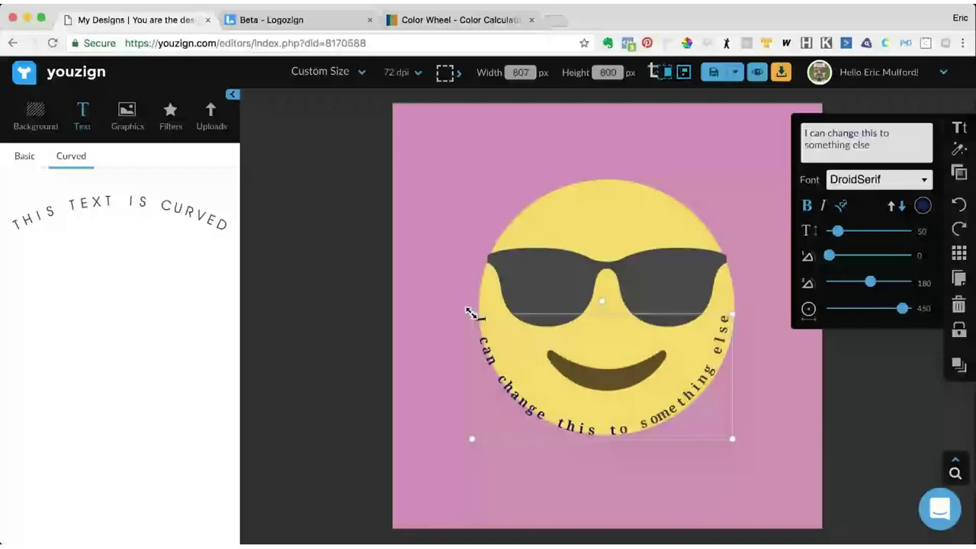
drag(471, 312, 464, 308)
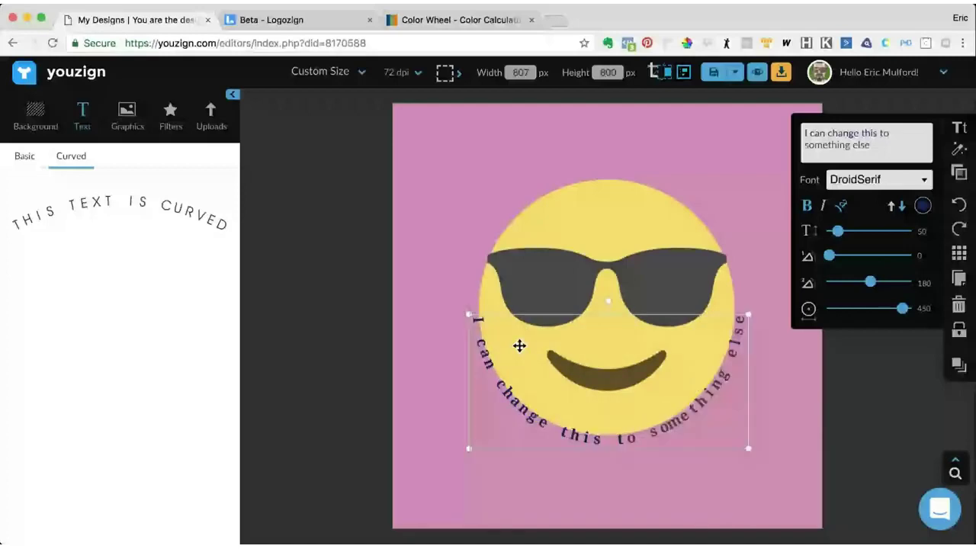
drag(468, 313, 455, 309)
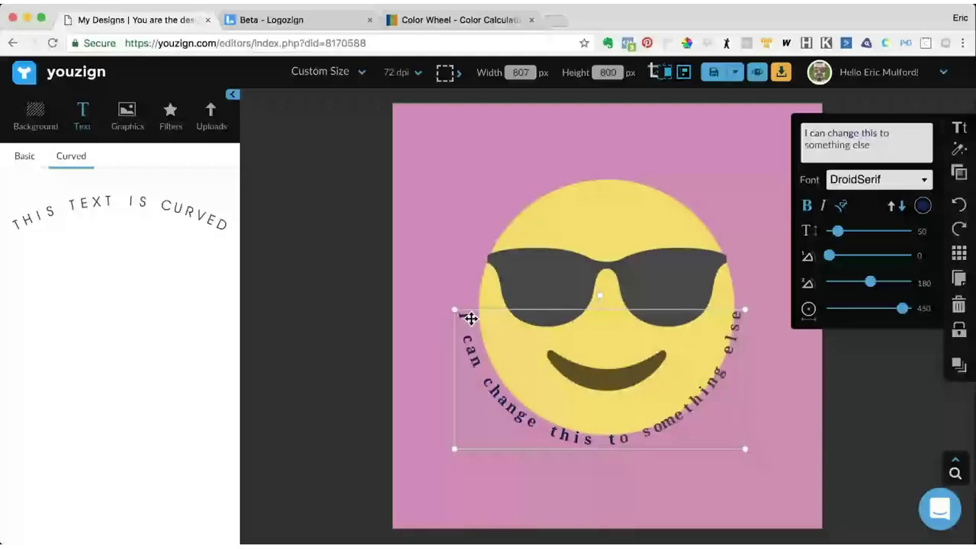
drag(471, 319, 477, 324)
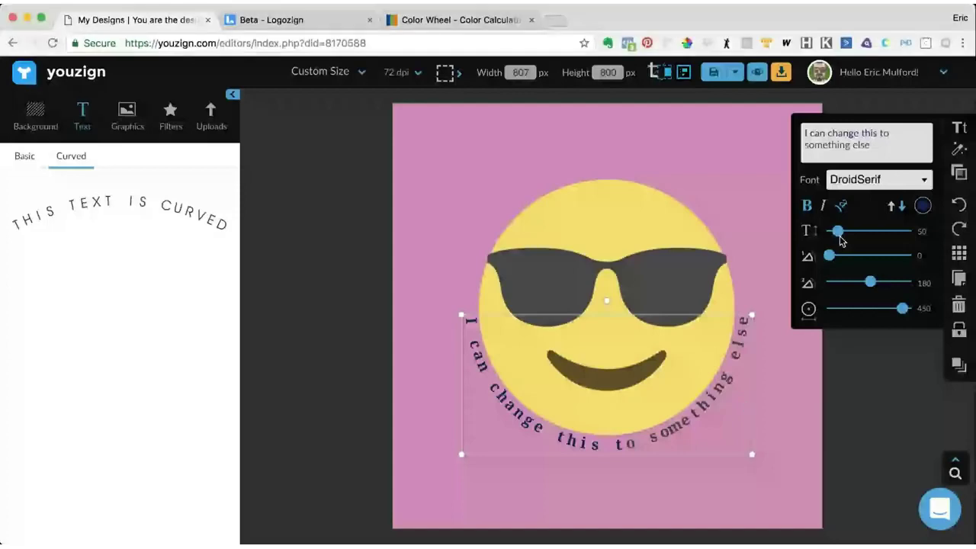
Adjust the curved text's arc to a first angle of 0 and a second angle of 122.
click(834, 281)
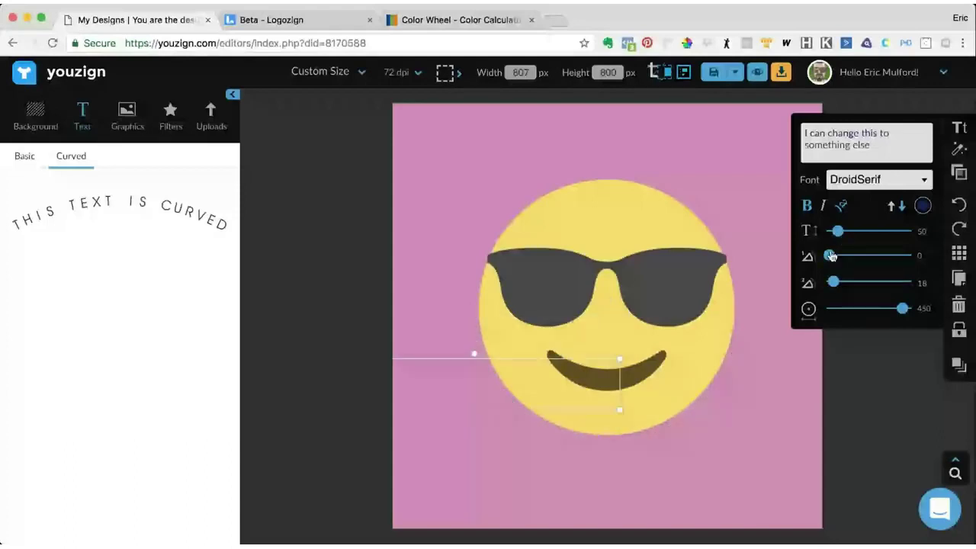
drag(832, 255, 837, 258)
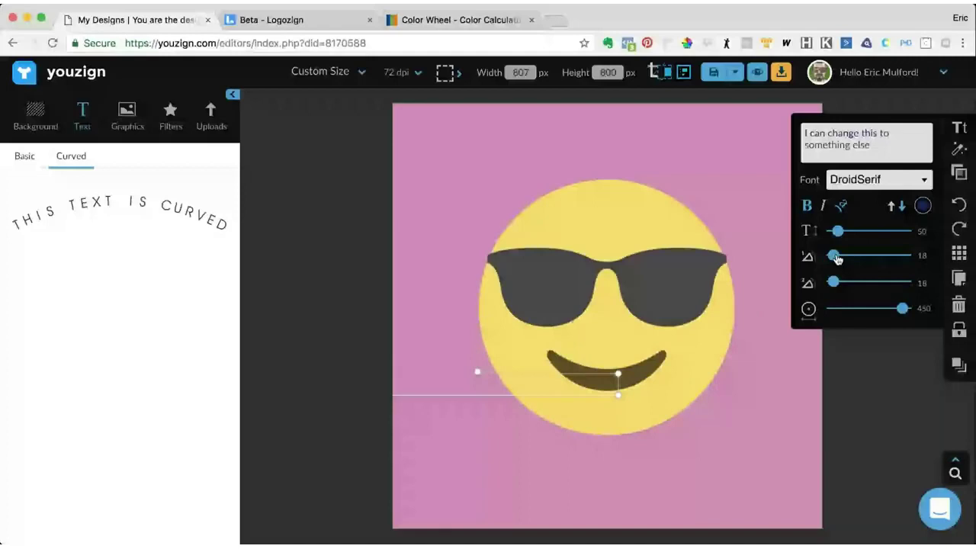
drag(833, 281, 864, 283)
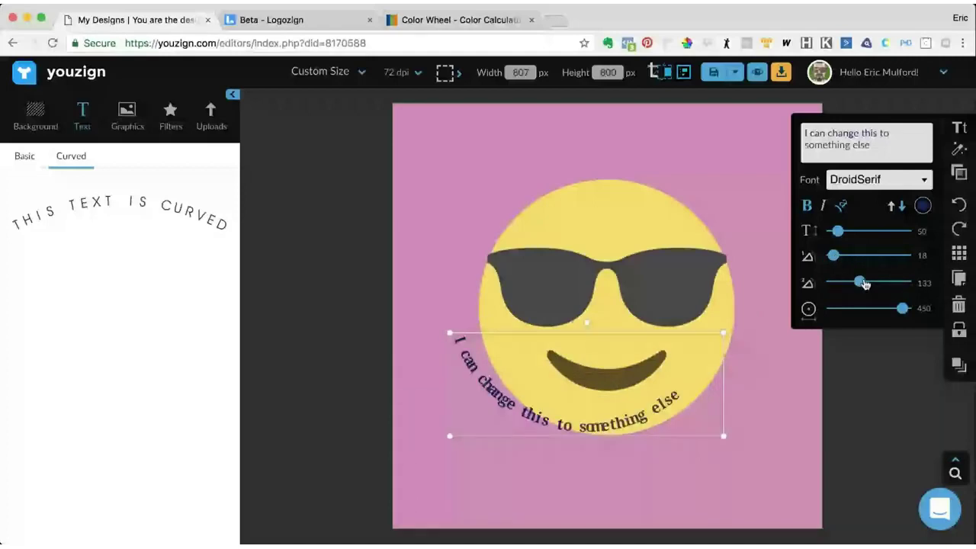
drag(834, 256, 829, 255)
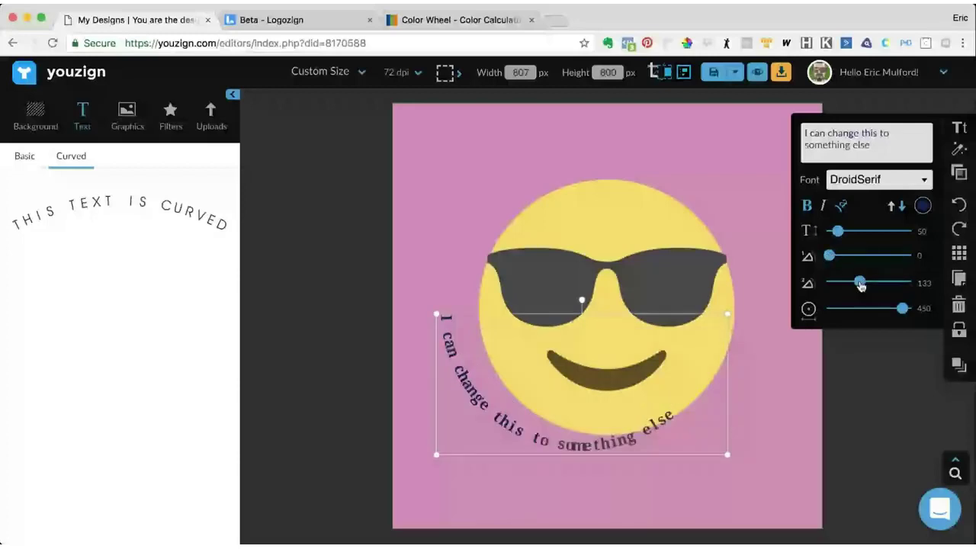
drag(860, 286, 858, 286)
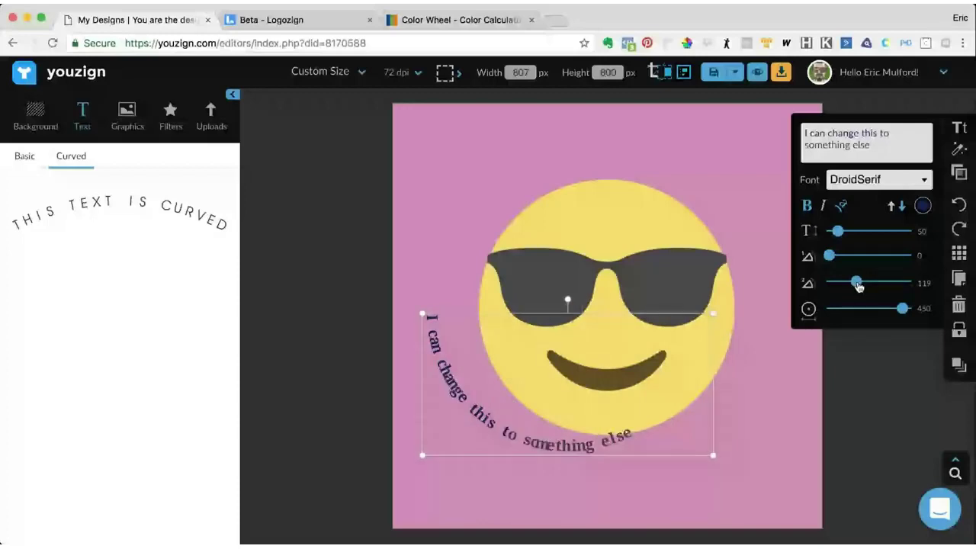
drag(858, 285, 859, 283)
Shrink and move the curved text just inside the emoticon's lower edge, and set its font size to 36.
drag(512, 413, 566, 392)
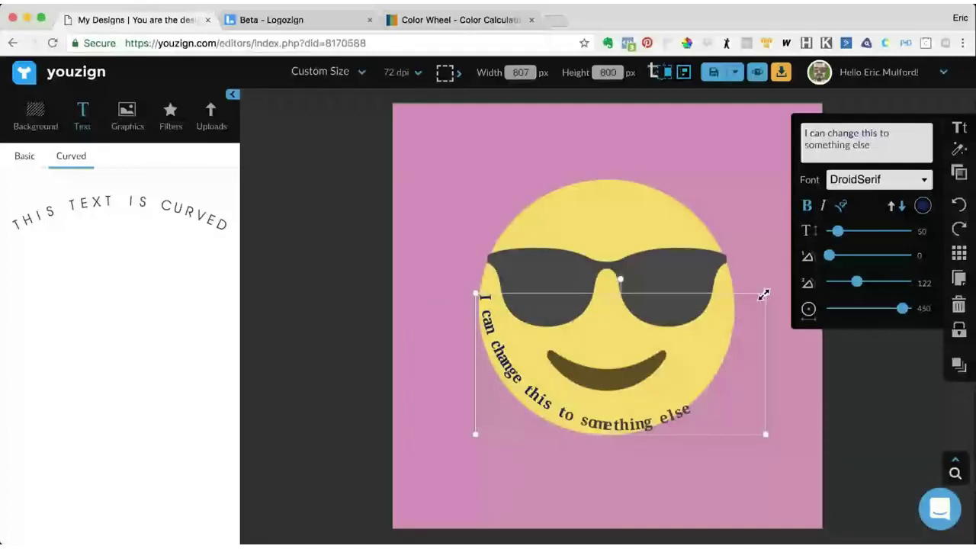
drag(763, 295, 734, 325)
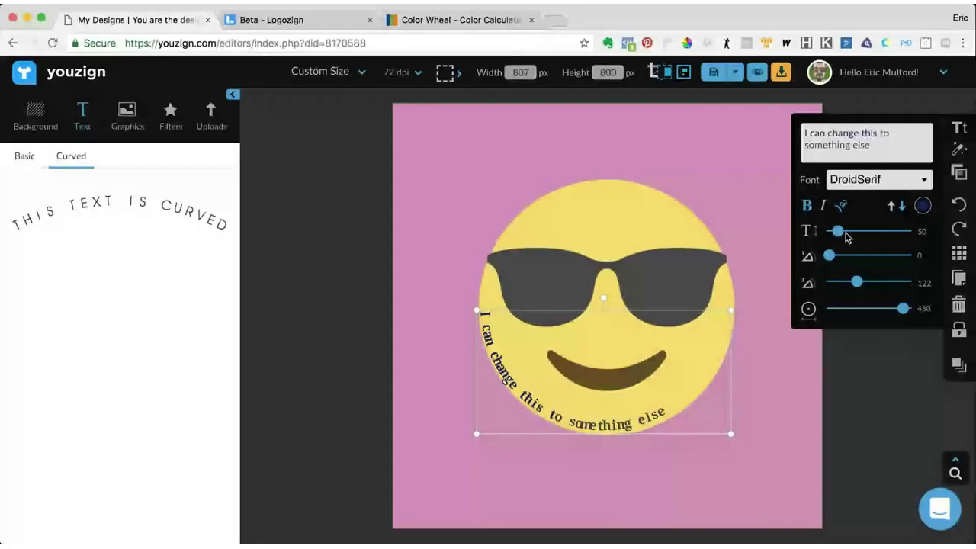
drag(845, 234, 843, 233)
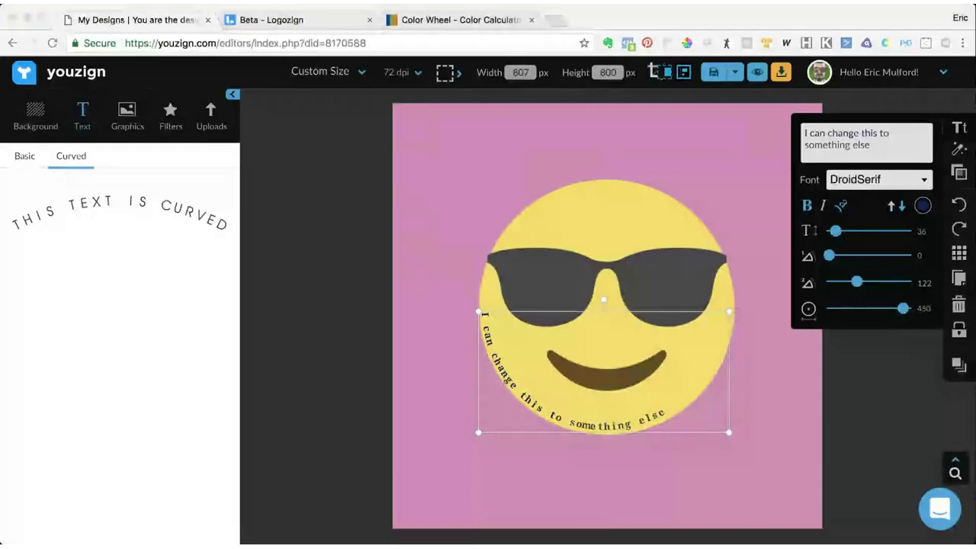
click(589, 426)
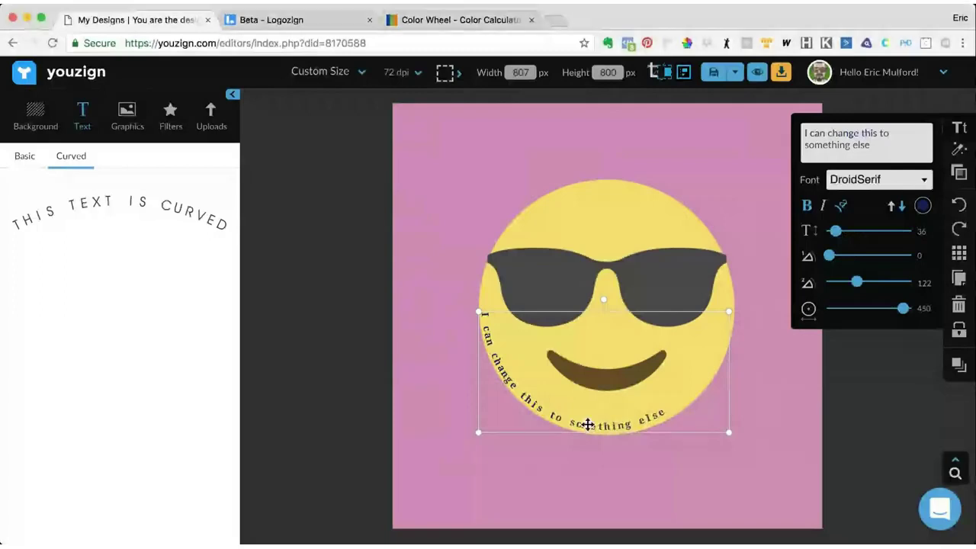
drag(589, 424, 589, 427)
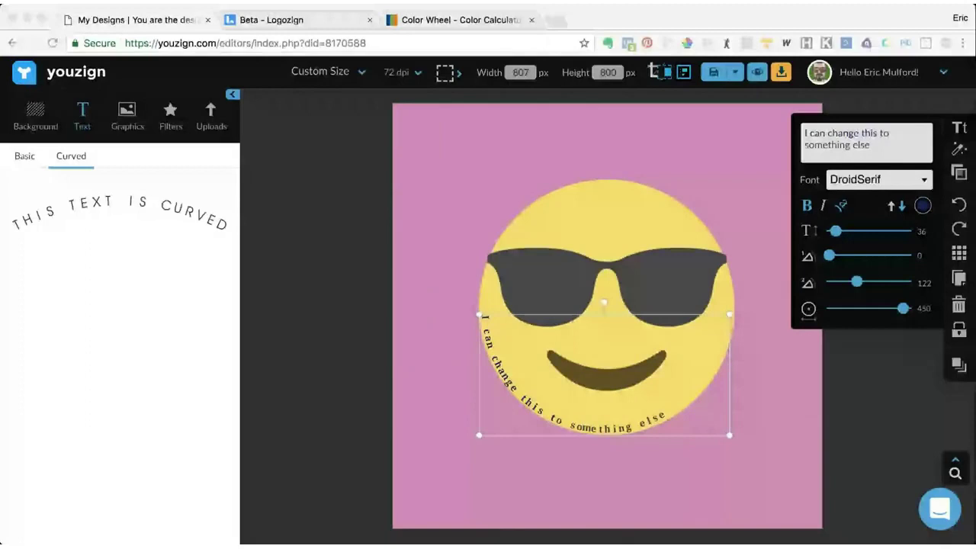
Browse the basic text presets and add the "Special Tuesday" script text to the canvas.
click(79, 105)
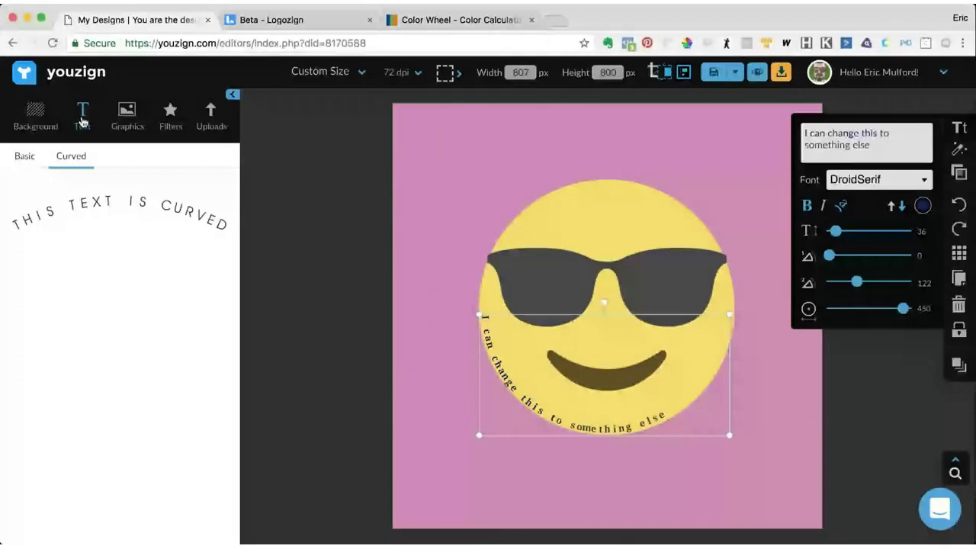
click(83, 122)
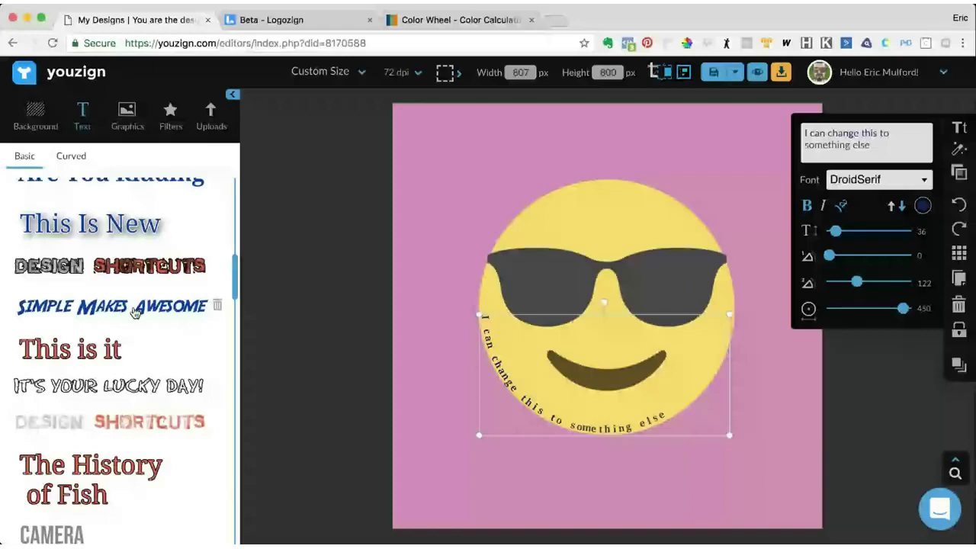
scroll(135, 311, down, 5)
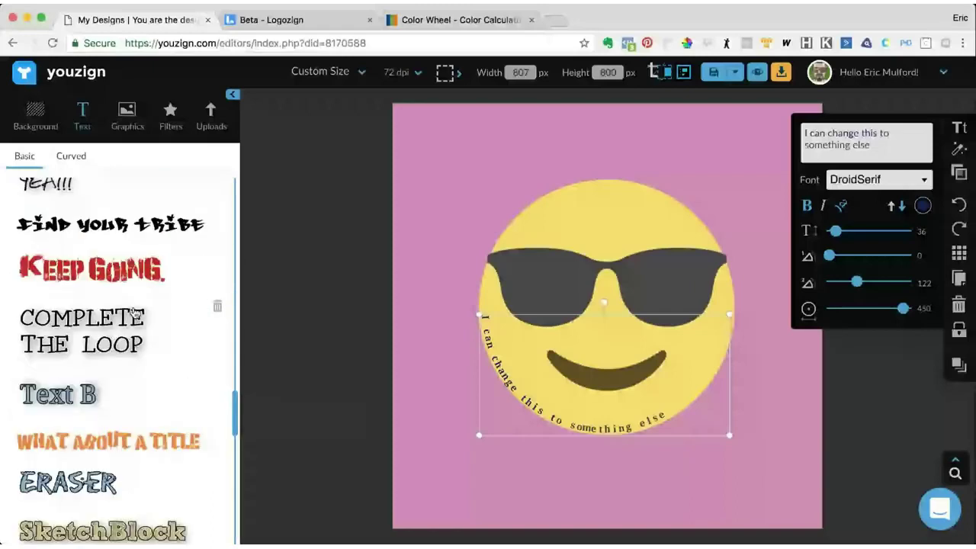
scroll(134, 312, down, 5)
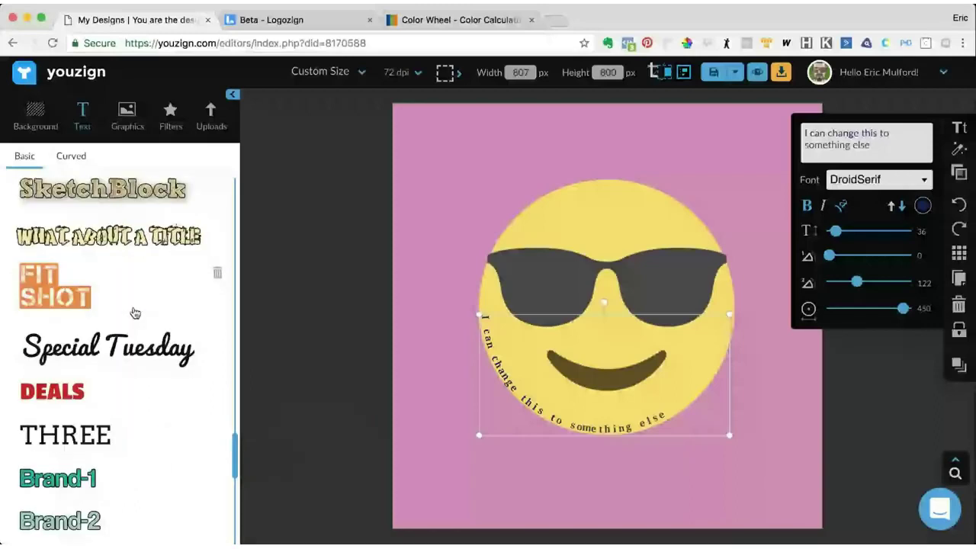
click(614, 341)
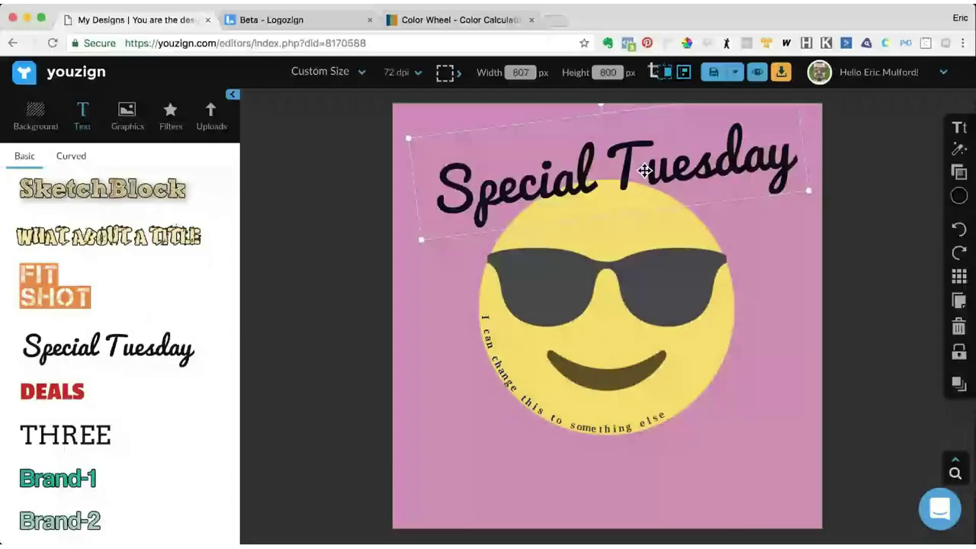
Scale the "Special Tuesday" text down and place it near the canvas's upper-left corner, above the emoticon.
drag(645, 171, 623, 173)
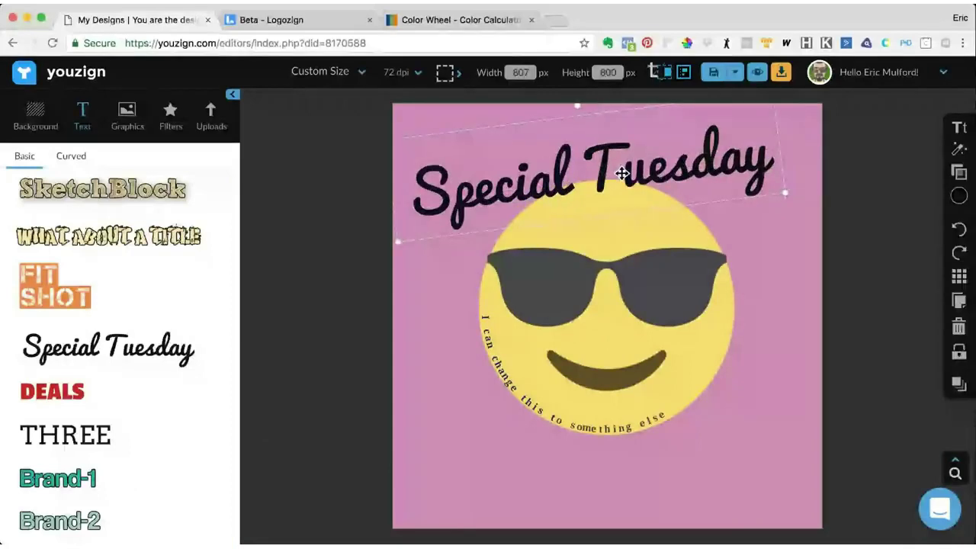
drag(786, 193, 678, 182)
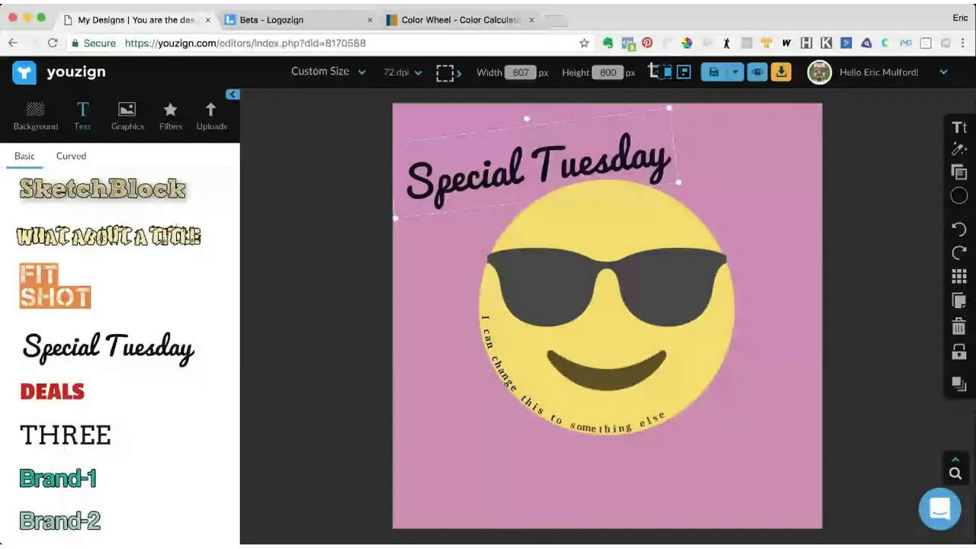
drag(538, 169, 551, 164)
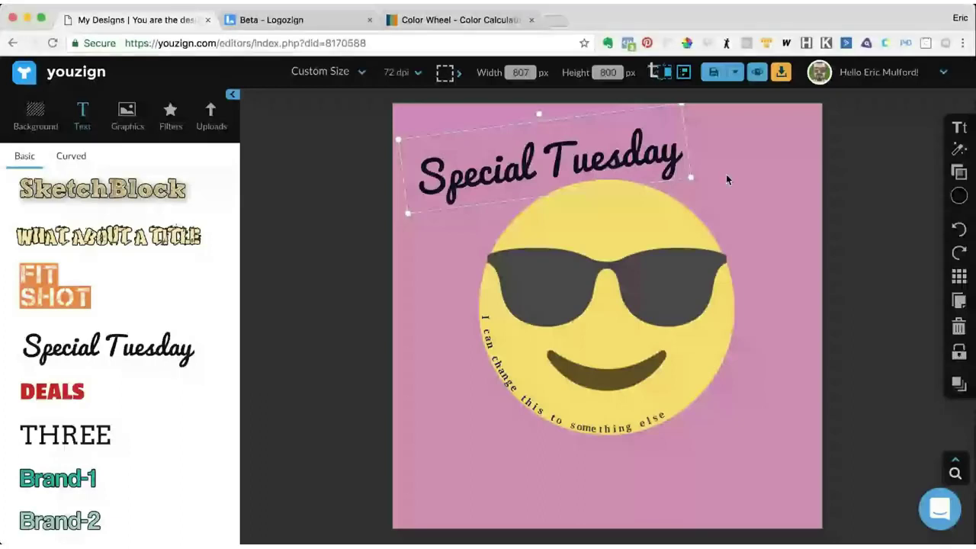
Add two more full-size "Special Tuesday" texts and change the lowest one's font to Droid Serif.
key(super+v)
key(super+v)
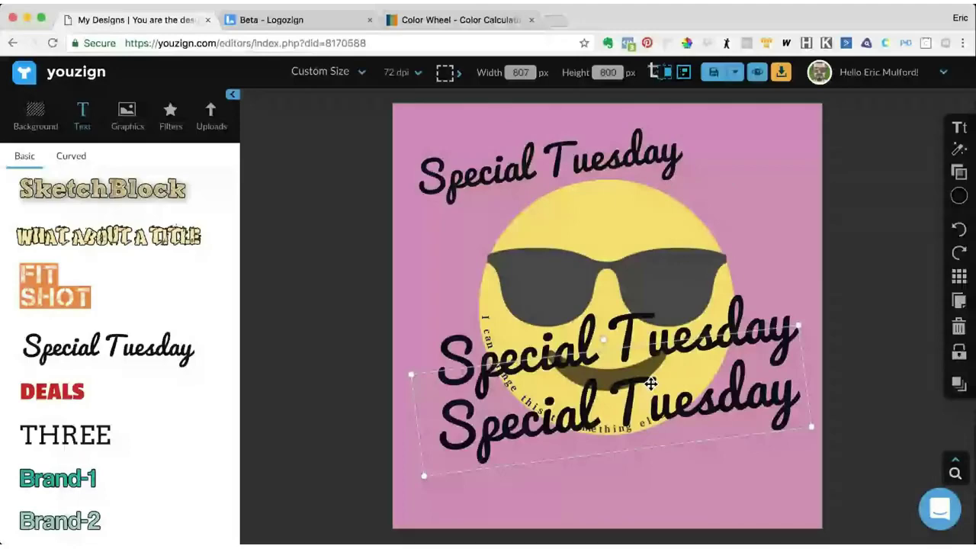
drag(650, 384, 650, 403)
click(962, 127)
click(839, 131)
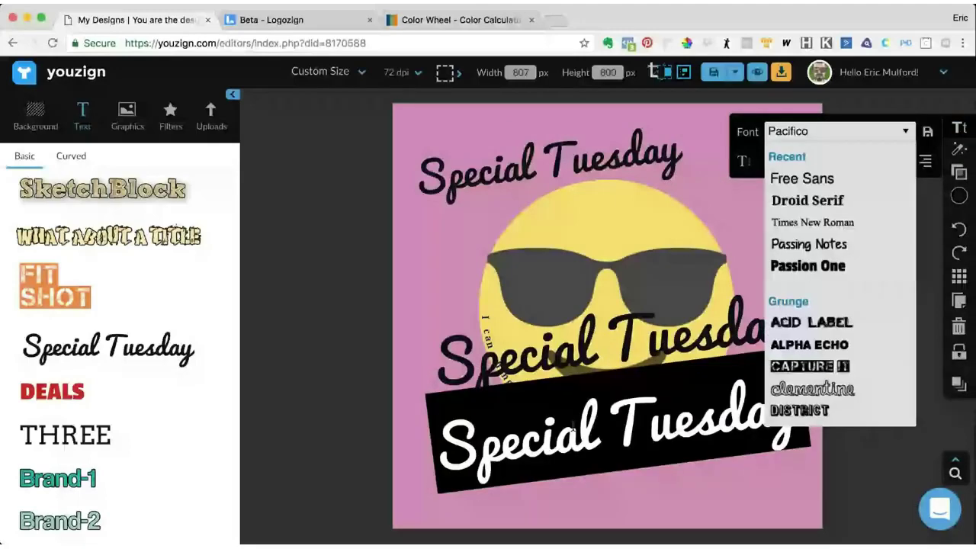
click(807, 200)
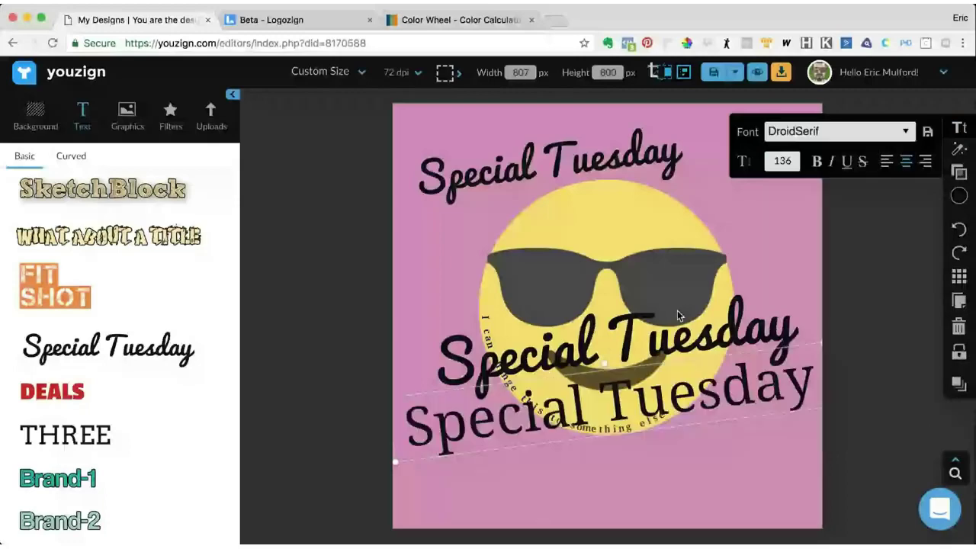
Stack the three "Special Tuesday" texts with the smallest on top, the large script one below it, and the Droid Serif one over the sunglasses.
click(622, 397)
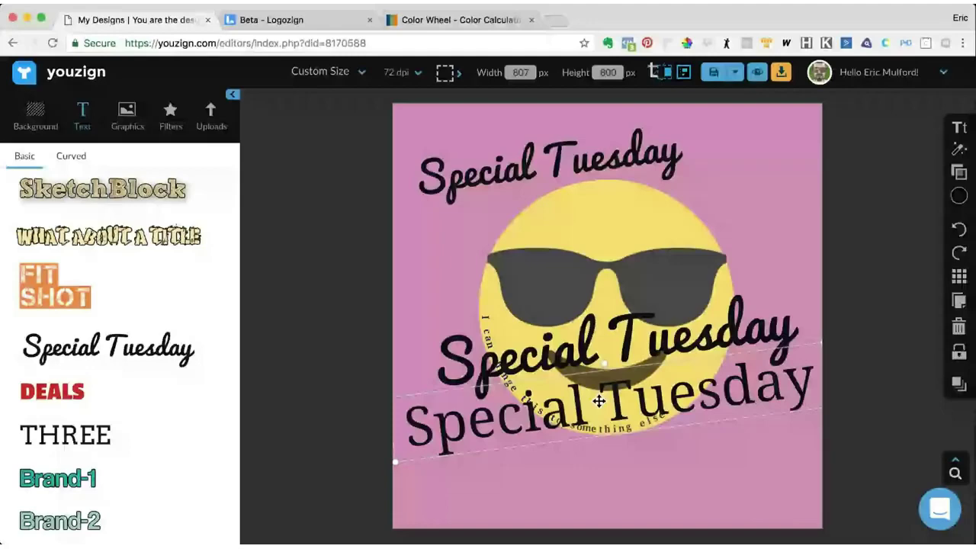
drag(600, 401, 624, 351)
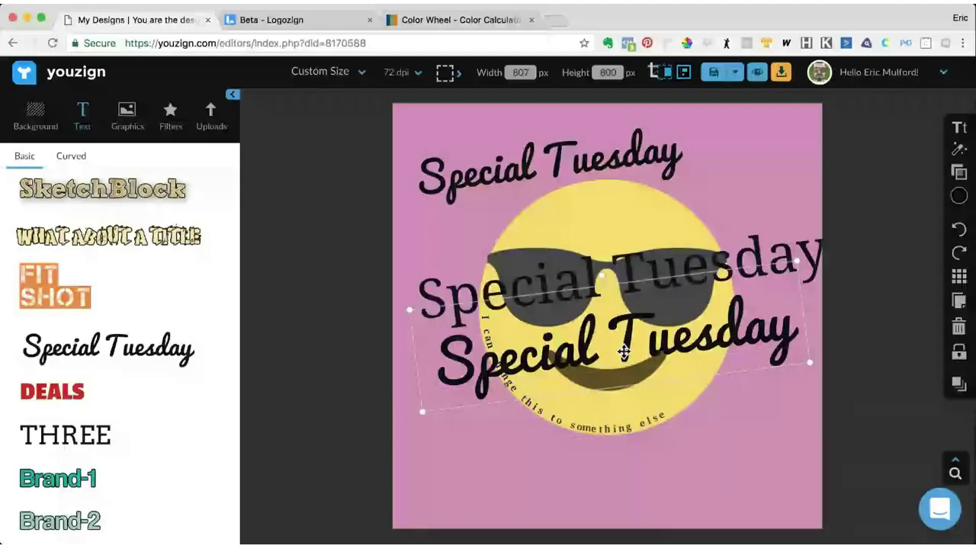
drag(624, 352, 601, 226)
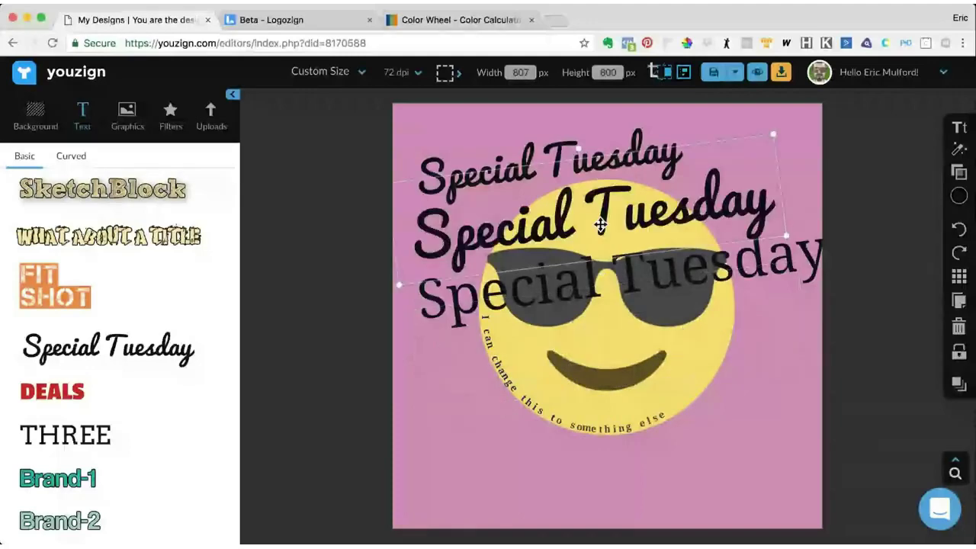
drag(557, 141, 574, 133)
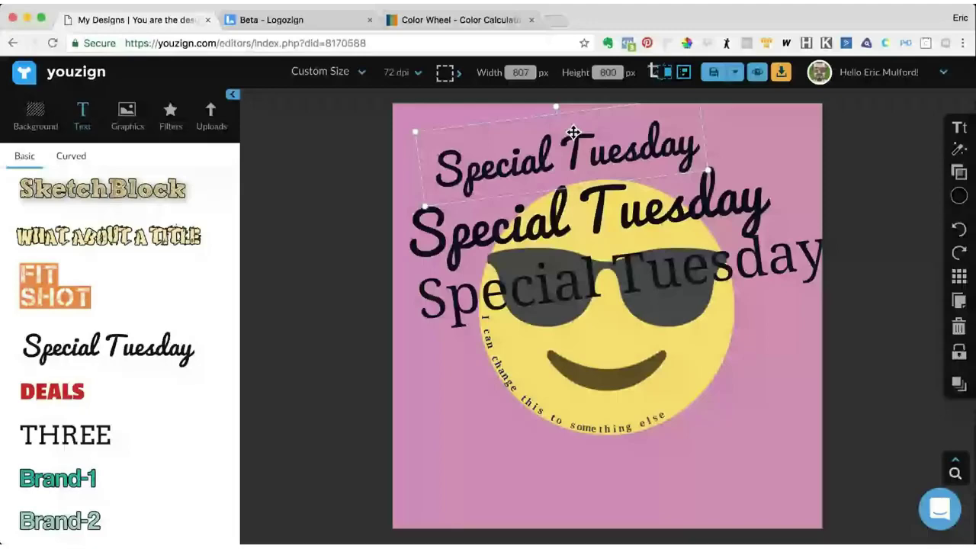
Shift the Droid Serif "Special Tuesday" text slightly up and left to fit within the canvas and color it red.
drag(641, 302, 628, 290)
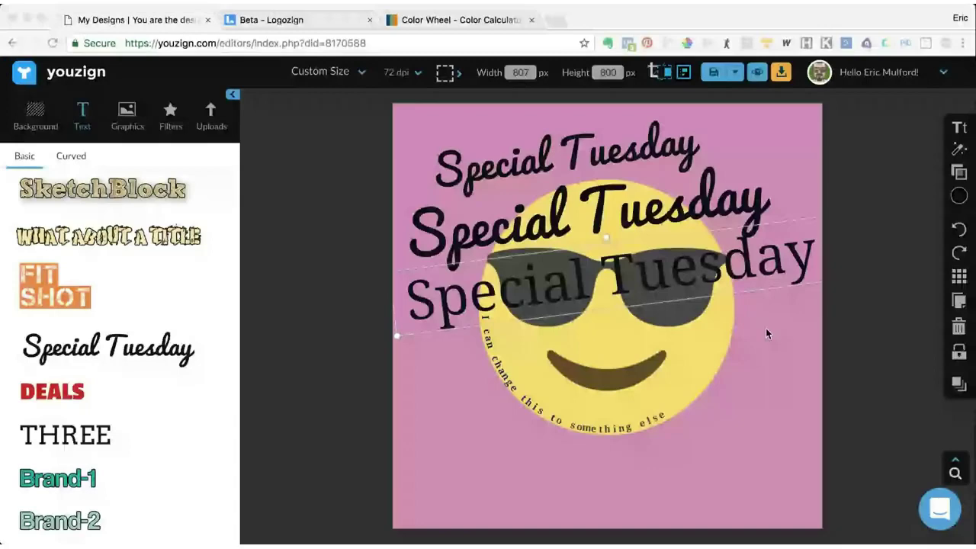
click(731, 260)
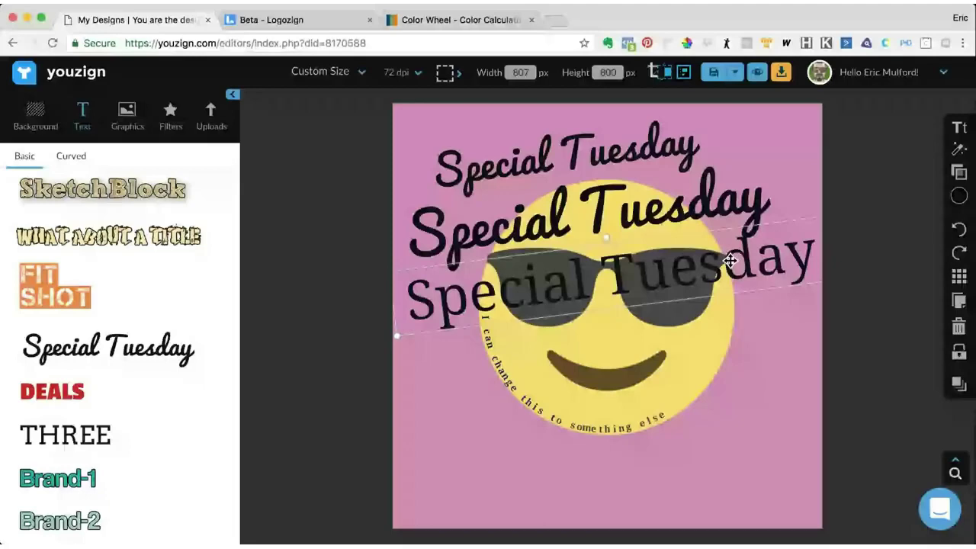
click(958, 129)
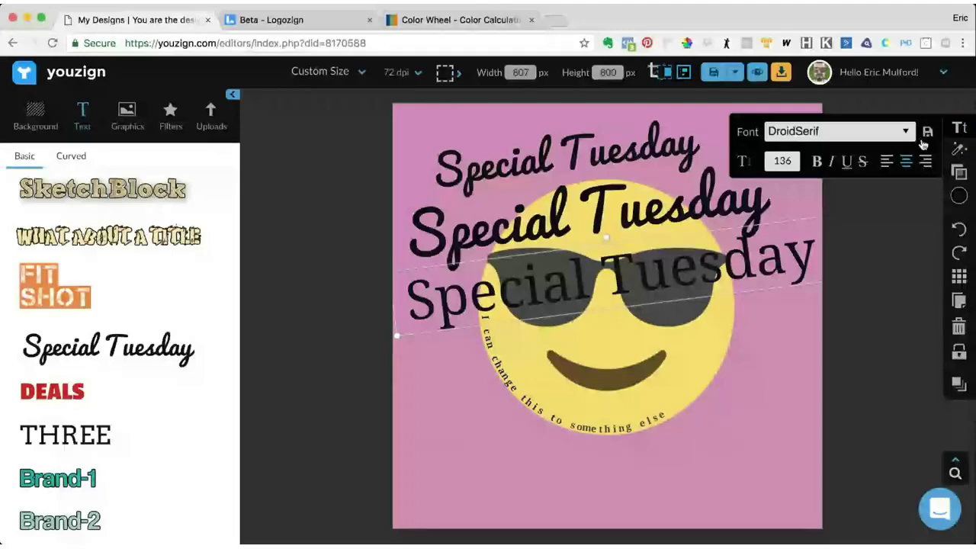
double_click(752, 271)
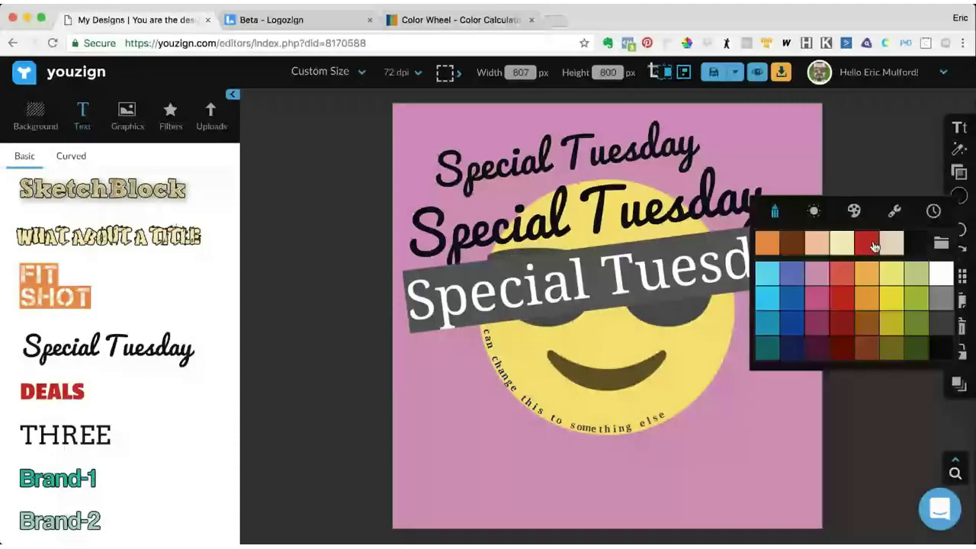
click(874, 246)
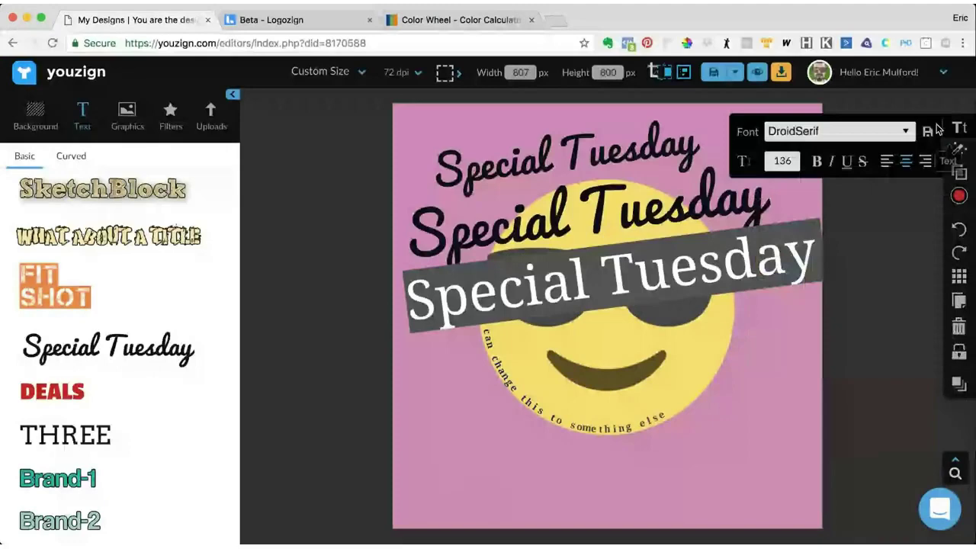
Save the red Droid Serif text as a preset and add "THREE" plus a copy of the preset, placed across the emoticon's lower edge.
click(930, 131)
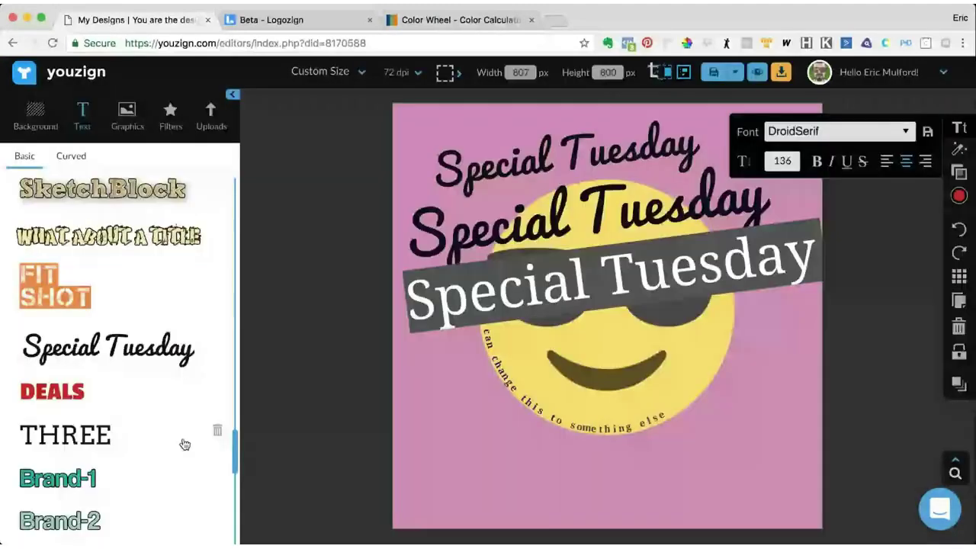
click(184, 445)
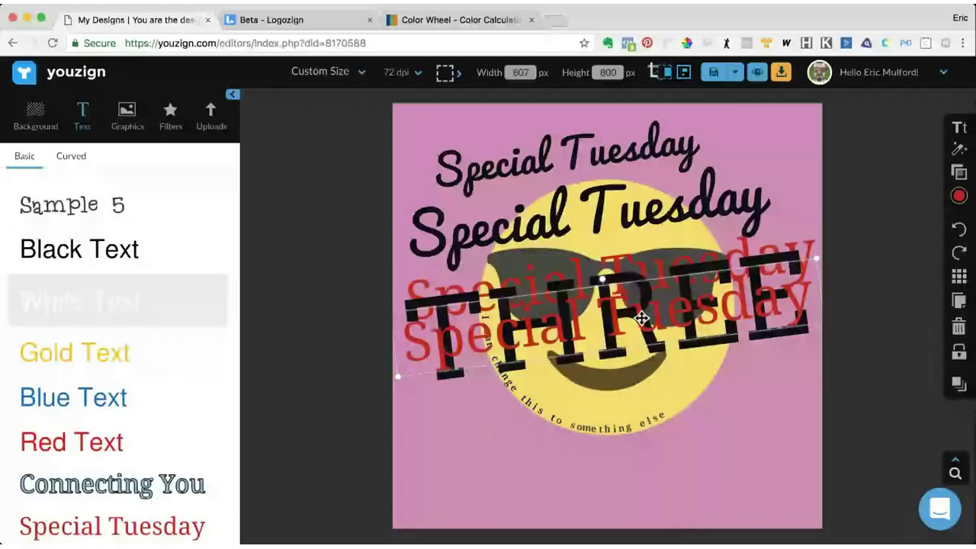
drag(642, 318, 647, 420)
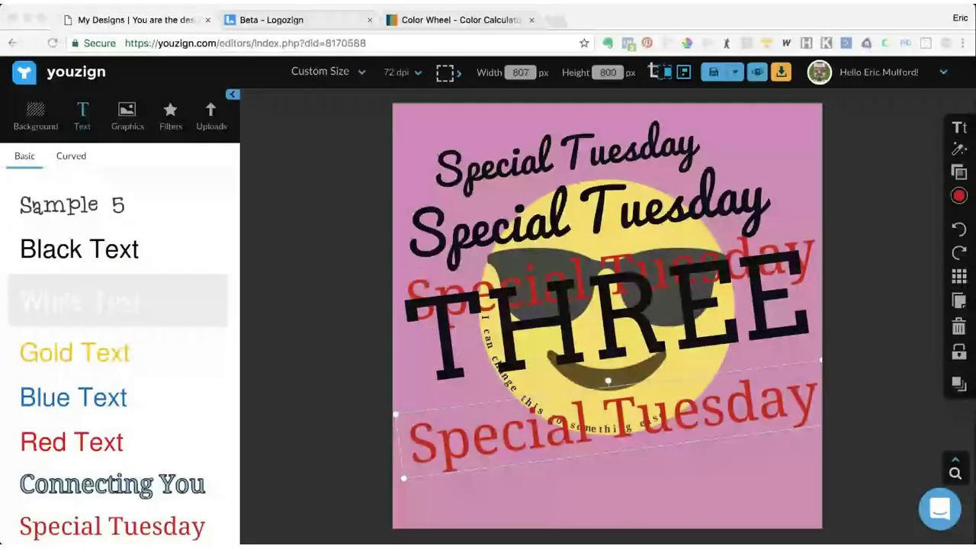